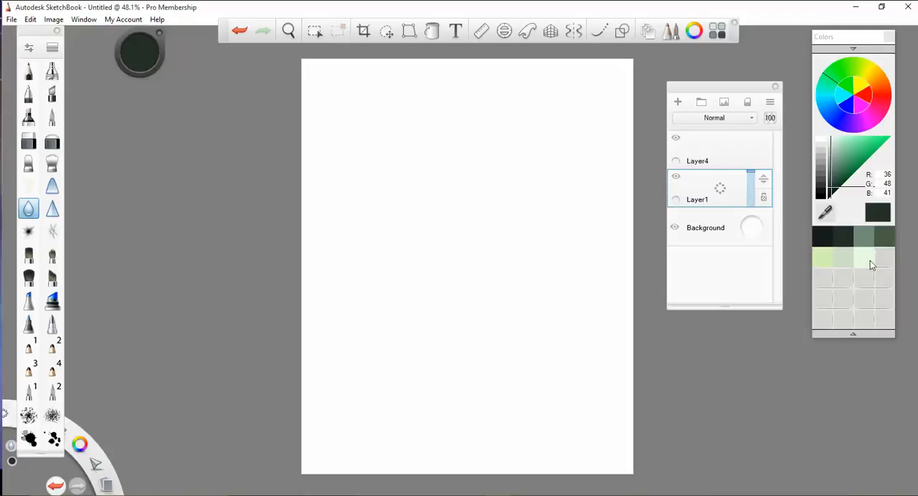
- Flood-fill Layer1 with the near-black green swatch (RGB 21, 28, 26)
click(574, 33)
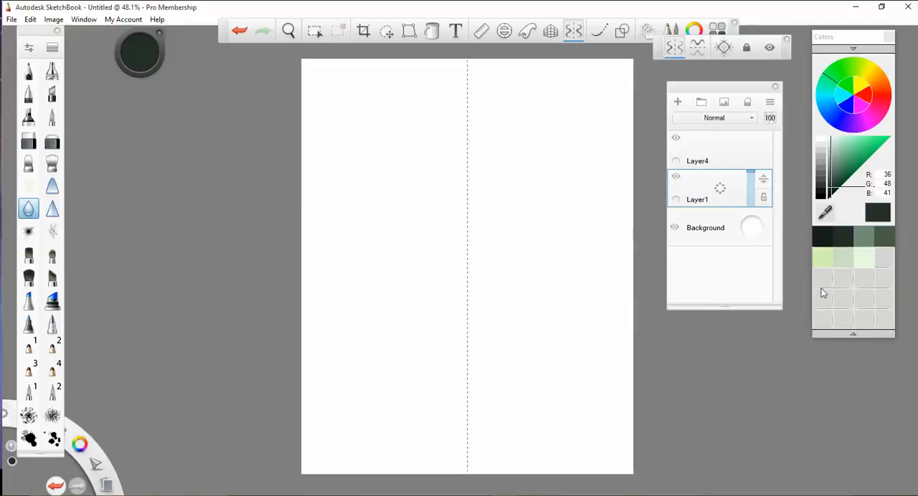
click(826, 242)
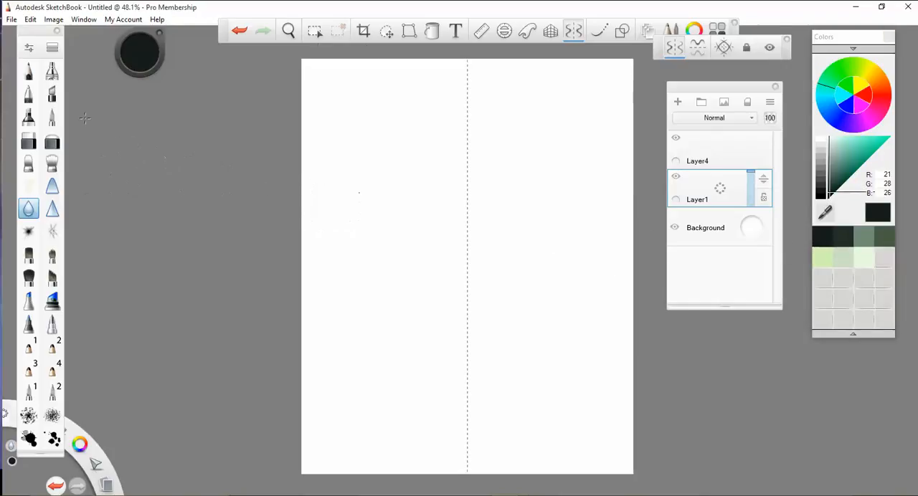
click(431, 30)
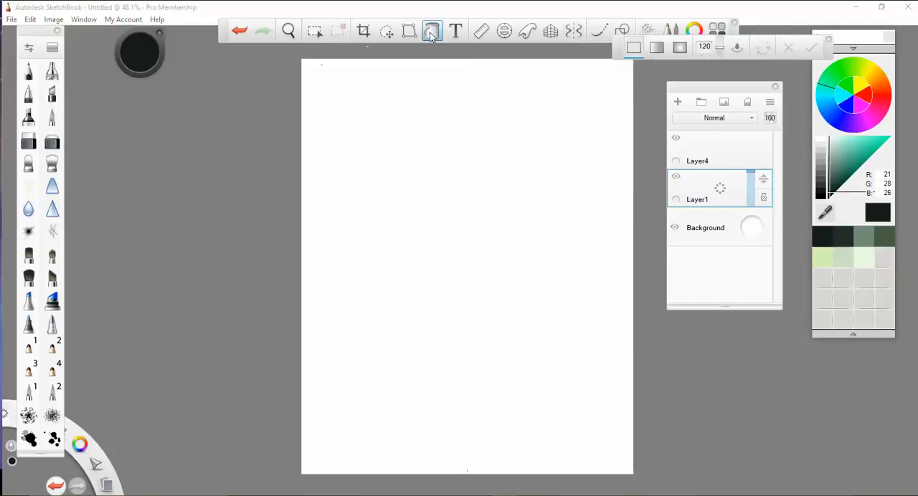
click(468, 248)
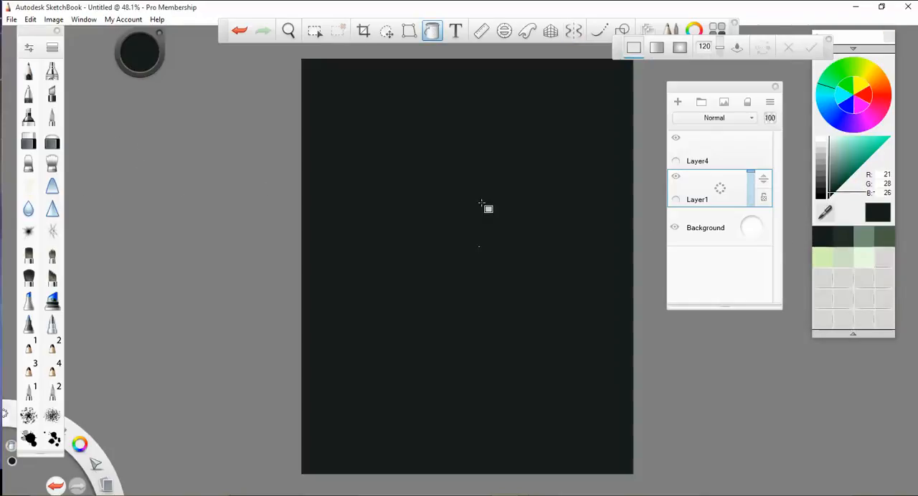
- Prepare the Airbrush with the grey-green swatch (RGB 112, 140, 116), 100% flow and vertical mirror symmetry turned on
click(572, 32)
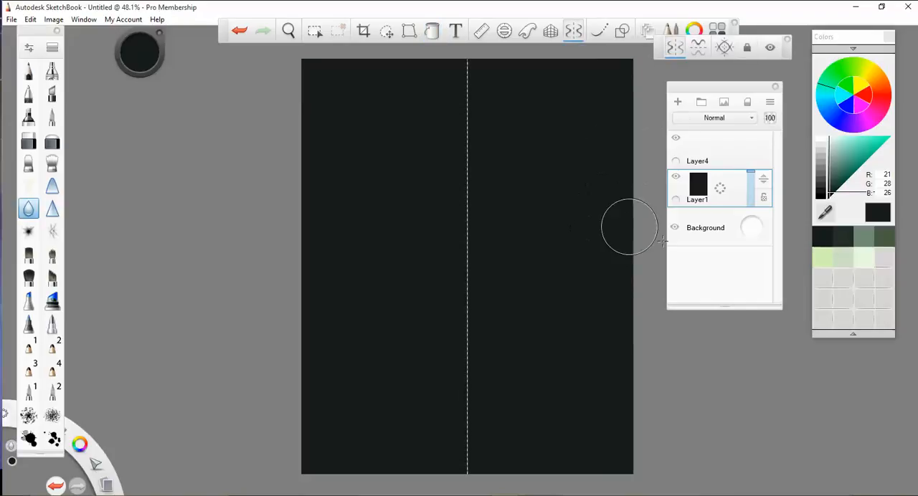
click(865, 245)
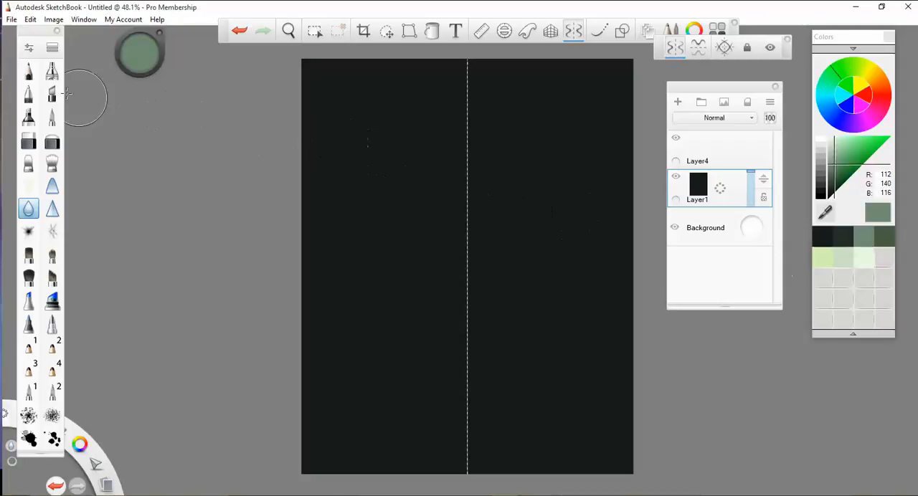
click(49, 75)
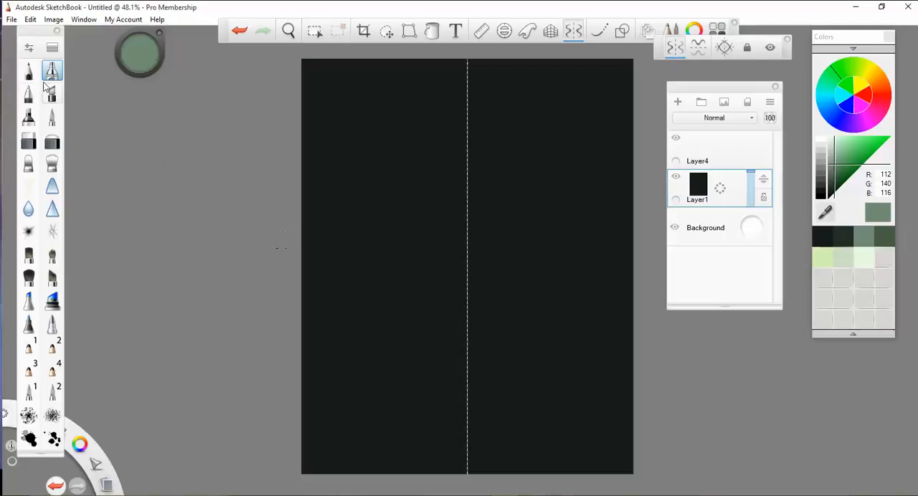
click(30, 48)
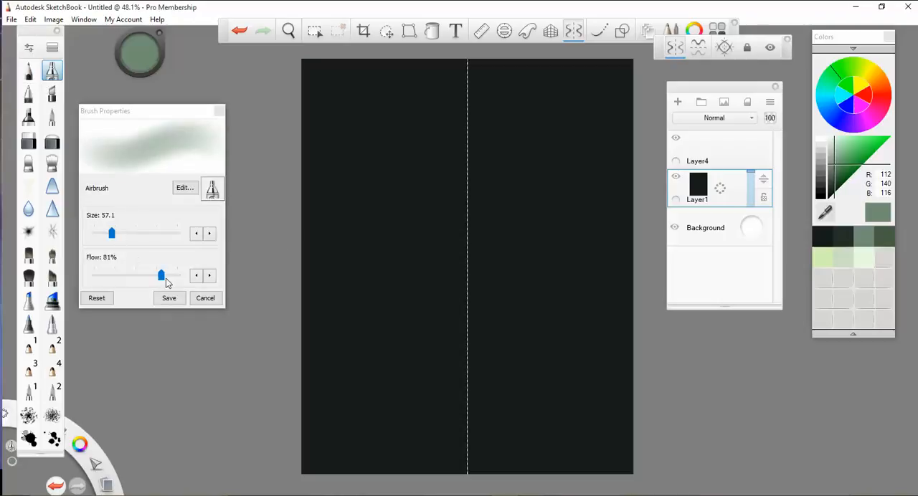
drag(163, 278, 192, 282)
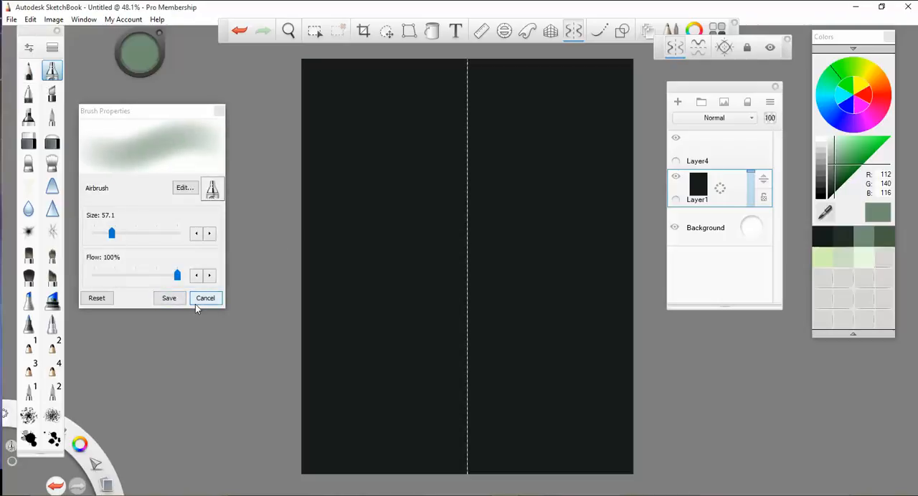
click(169, 297)
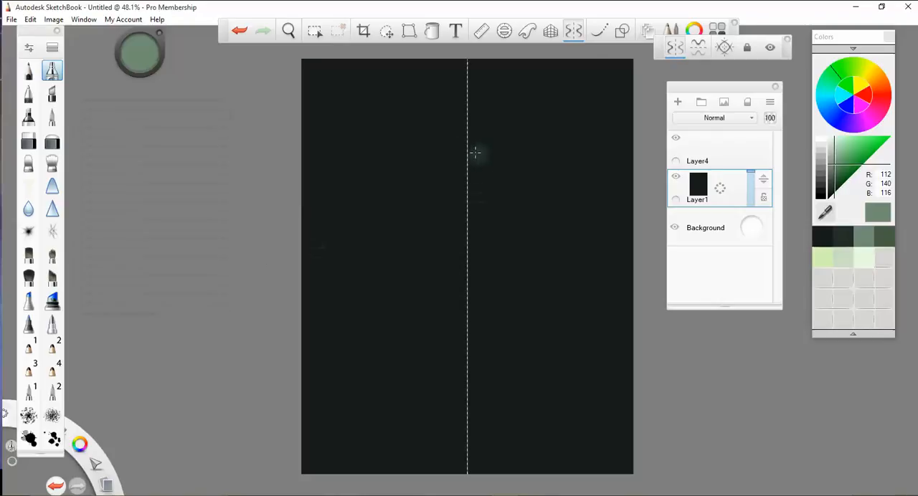
- Try airbrushing a symmetrical silhouette on Layer1 with a central body, head and two raised wings
mouse_move(467, 147)
mouse_down()
mouse_move(468, 135)
mouse_move(467, 395)
mouse_move(453, 399)
mouse_move(446, 368)
mouse_move(437, 374)
mouse_move(445, 377)
mouse_move(448, 316)
mouse_move(437, 287)
mouse_move(441, 209)
mouse_move(434, 228)
mouse_move(418, 190)
mouse_move(419, 151)
mouse_up()
click(393, 100)
mouse_move(391, 106)
mouse_down()
mouse_move(392, 140)
mouse_move(379, 123)
mouse_move(395, 104)
mouse_move(383, 95)
mouse_move(388, 77)
mouse_move(400, 197)
mouse_move(450, 240)
mouse_move(431, 276)
mouse_up()
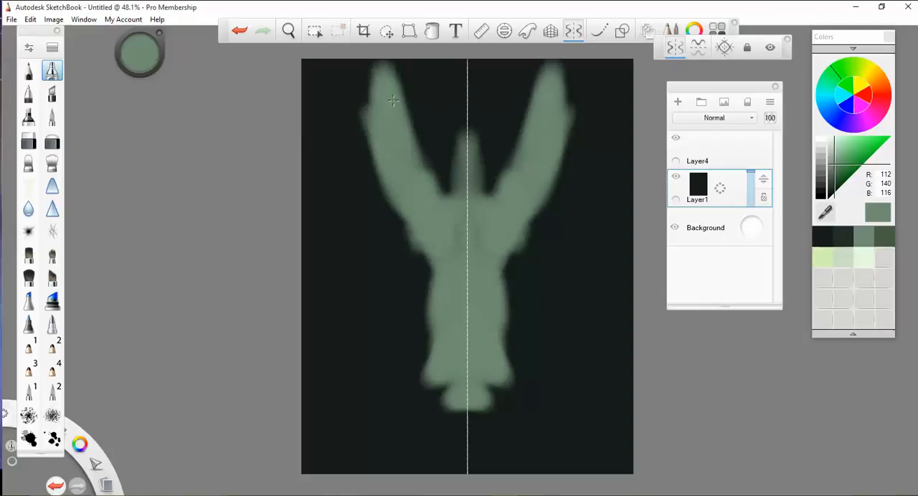
mouse_move(459, 400)
mouse_down()
mouse_move(462, 417)
mouse_move(446, 422)
mouse_move(461, 436)
mouse_move(431, 391)
mouse_up()
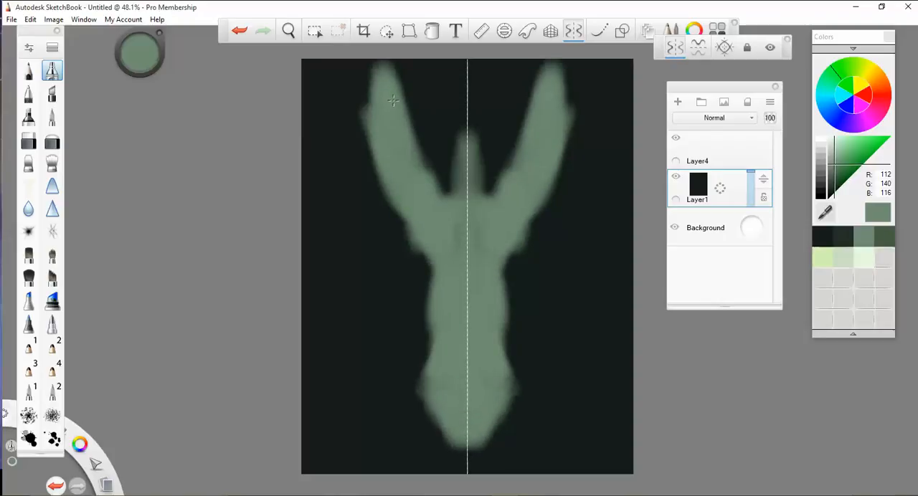
drag(469, 206, 468, 172)
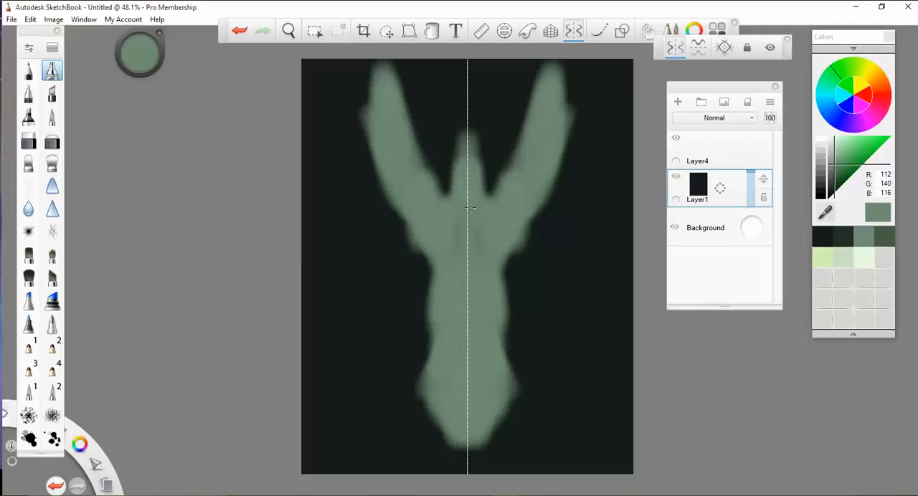
- Widen the mirrored wings on Layer1 outward, fill their joints with the body and flare the base
drag(432, 241, 434, 239)
drag(380, 161, 407, 239)
mouse_move(370, 111)
mouse_down()
mouse_move(375, 175)
mouse_move(404, 247)
mouse_up()
drag(394, 77, 398, 95)
mouse_move(434, 238)
mouse_down()
mouse_move(367, 208)
mouse_move(357, 97)
mouse_move(360, 172)
mouse_up()
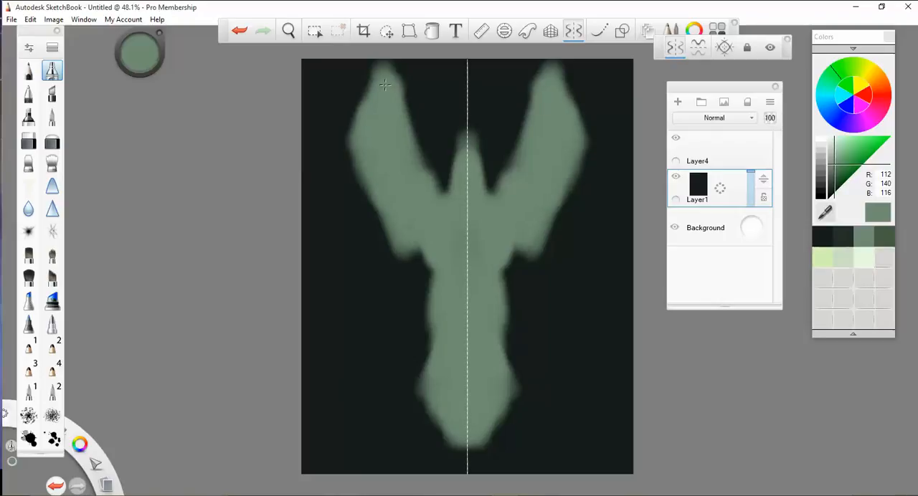
drag(410, 249, 428, 266)
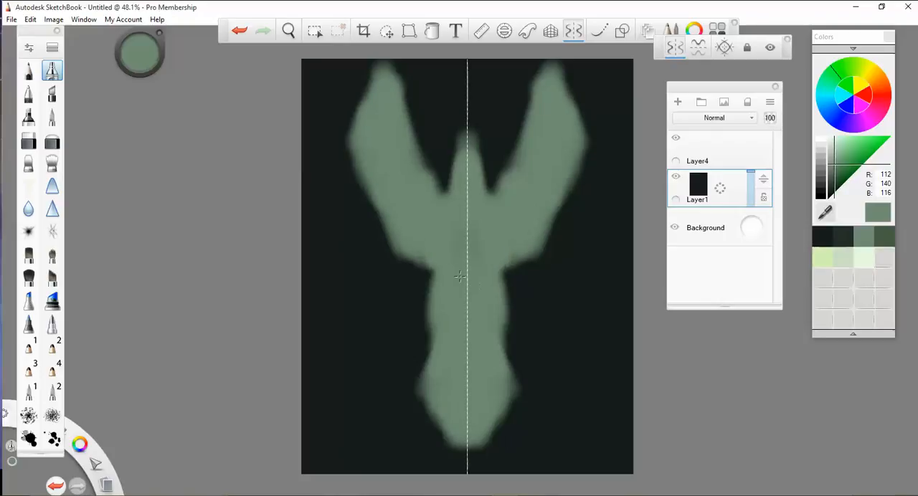
drag(437, 417, 410, 419)
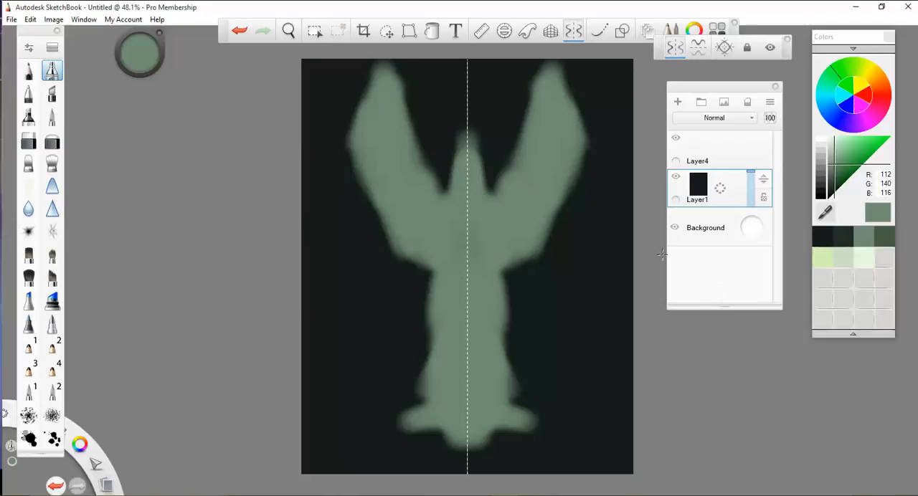
- Undo all the airbrush strokes painted on Layer1, keeping only the dark fill
key(ctrl+z)
key(ctrl+z)
key(ctrl+z)
key(ctrl+z)
key(ctrl+z)
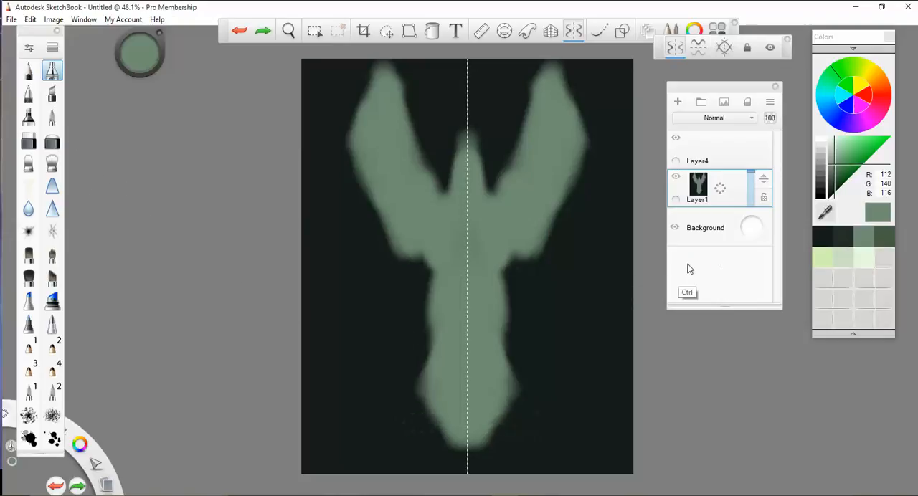
key(ctrl+z)
key(ctrl+z)
key(ctrl+z)
key(ctrl+z)
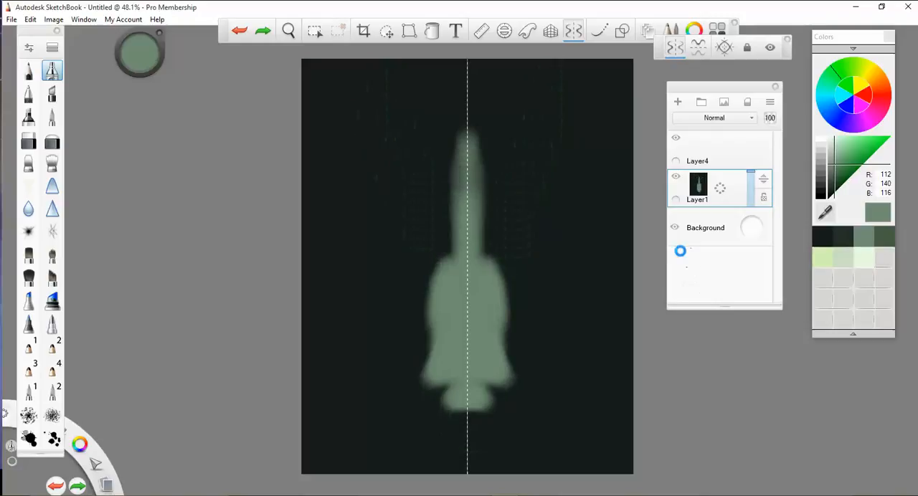
- Airbrush a symmetrical figure on Layer4 with a rounded head, a long body, broad raised wings and a wide base
click(677, 150)
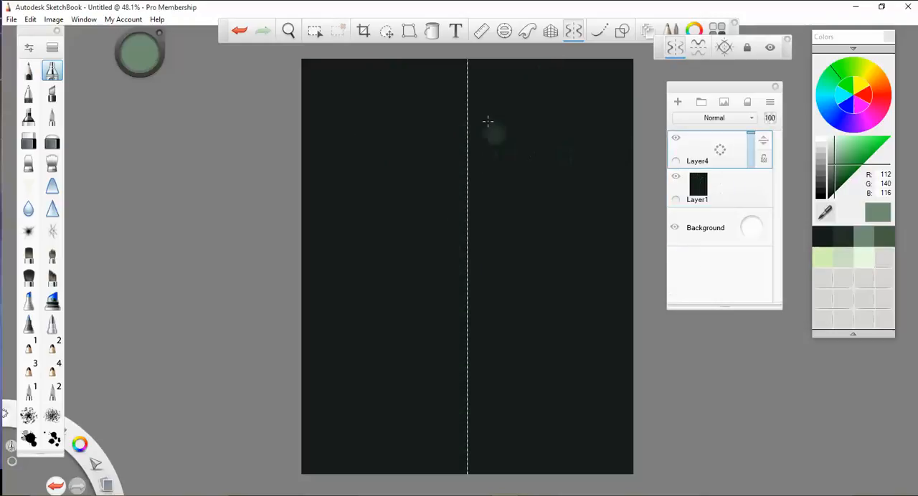
mouse_move(467, 149)
mouse_down()
mouse_move(467, 408)
mouse_move(468, 149)
mouse_up()
mouse_move(470, 288)
mouse_down()
mouse_move(470, 152)
mouse_move(479, 347)
mouse_up()
mouse_move(467, 148)
mouse_down()
mouse_move(491, 423)
mouse_move(493, 172)
mouse_move(467, 148)
mouse_up()
mouse_move(488, 202)
mouse_down()
mouse_move(509, 251)
mouse_move(527, 228)
mouse_move(527, 146)
mouse_move(559, 158)
mouse_move(551, 87)
mouse_move(507, 156)
mouse_move(557, 111)
mouse_move(562, 84)
mouse_up()
mouse_move(467, 148)
mouse_down()
mouse_move(367, 78)
mouse_move(369, 187)
mouse_move(418, 159)
mouse_move(426, 269)
mouse_move(454, 332)
mouse_move(441, 416)
mouse_move(450, 339)
mouse_move(436, 391)
mouse_move(416, 406)
mouse_up()
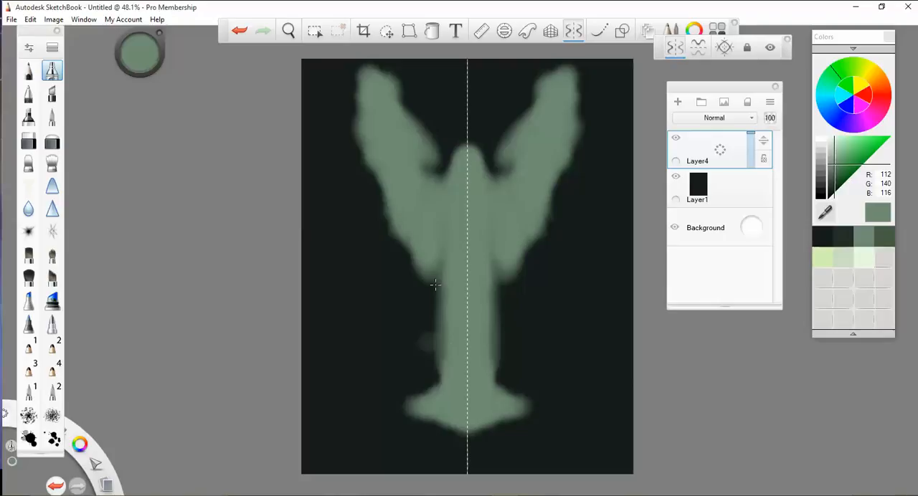
drag(429, 176, 442, 230)
mouse_move(358, 76)
mouse_down()
mouse_move(384, 215)
mouse_move(398, 238)
mouse_move(424, 236)
mouse_move(441, 277)
mouse_move(443, 367)
mouse_move(459, 459)
mouse_move(430, 430)
mouse_move(384, 438)
mouse_move(441, 442)
mouse_up()
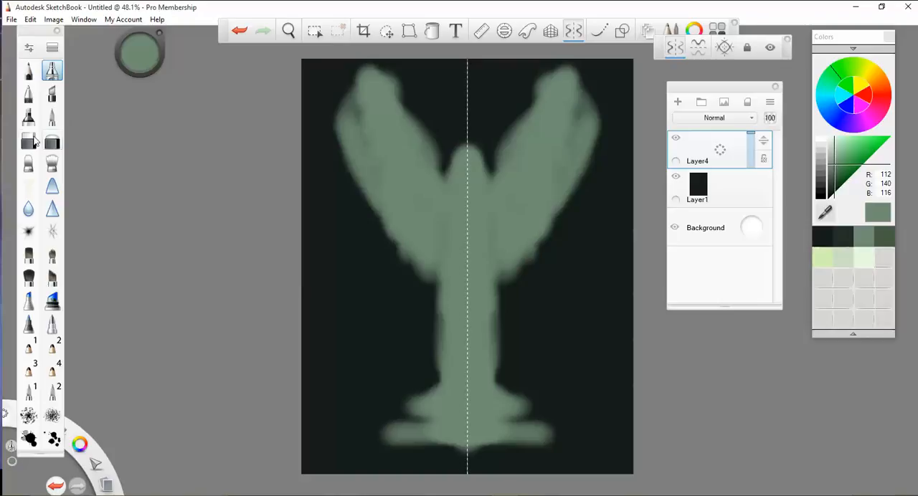
- Switch to the hard eraser and reduce its brush size to a small tip for trimming the silhouette
click(29, 142)
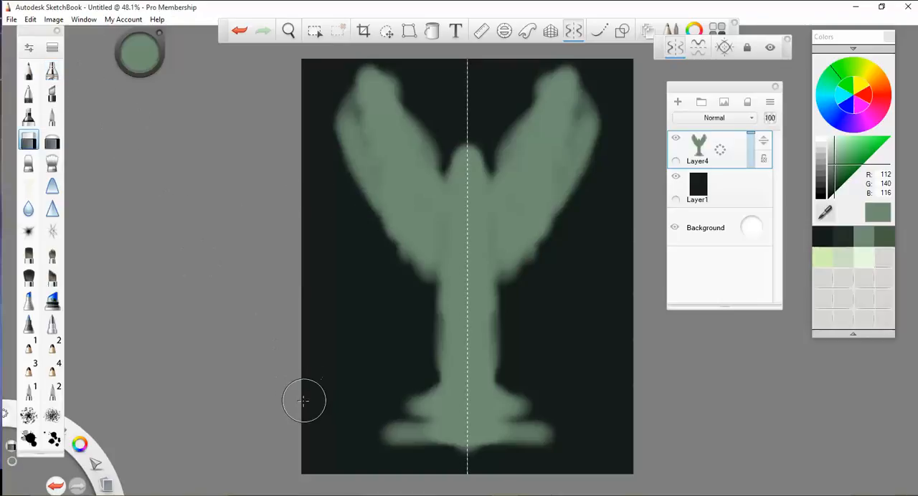
key(bracketright)
key(bracketright)
key(bracketright)
key(bracketright)
key(bracketright)
key(bracketright)
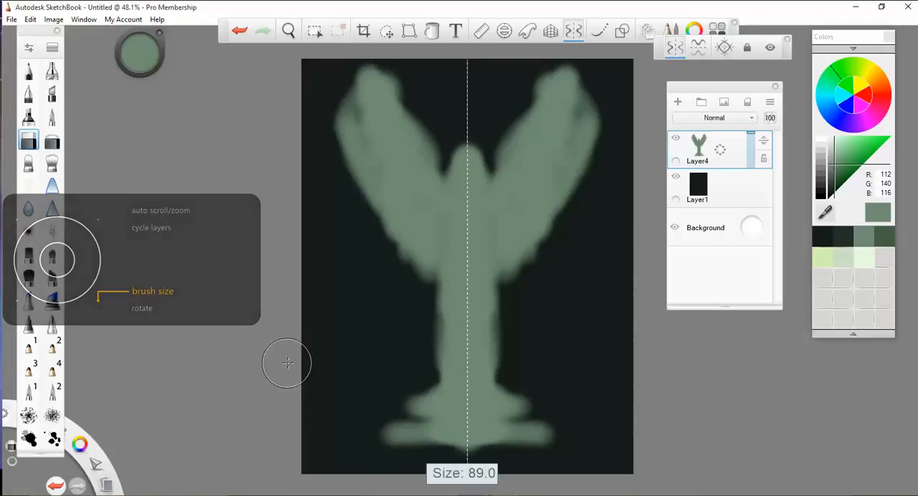
key(bracketleft)
key(bracketleft)
key(bracketleft)
key(bracketleft)
key(bracketleft)
key(bracketleft)
key(bracketleft)
key(bracketleft)
key(bracketleft)
key(bracketleft)
key(bracketleft)
key(bracketleft)
key(bracketleft)
key(bracketleft)
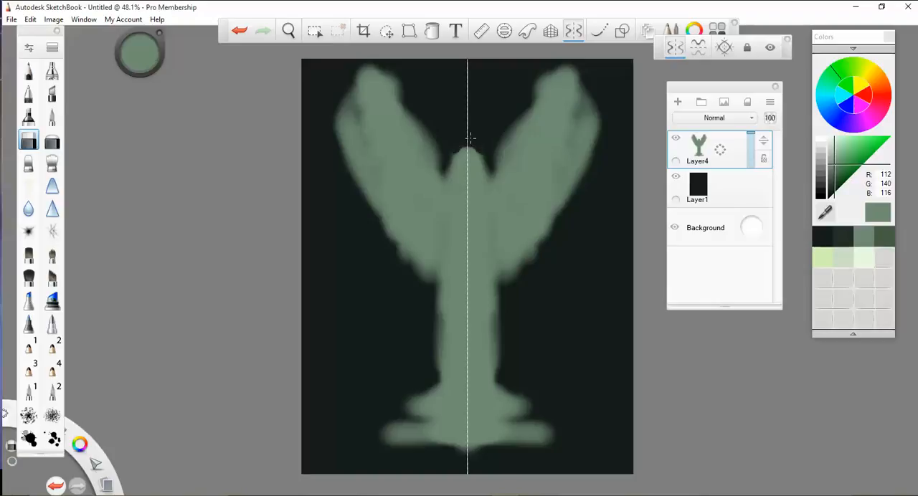
- Try erasing around the wings, body and base to slim the figure, and undo these eraser strokes
mouse_move(491, 169)
mouse_down()
mouse_move(518, 147)
mouse_move(566, 72)
mouse_move(528, 106)
mouse_move(504, 146)
mouse_up()
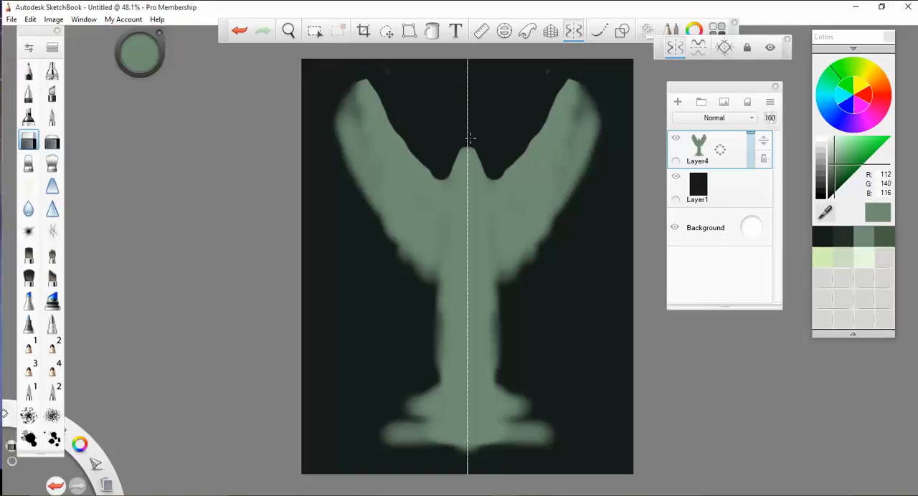
mouse_move(598, 118)
mouse_down()
mouse_move(586, 157)
mouse_move(536, 219)
mouse_move(494, 251)
mouse_move(494, 388)
mouse_move(518, 433)
mouse_move(549, 433)
mouse_up()
drag(515, 274, 582, 178)
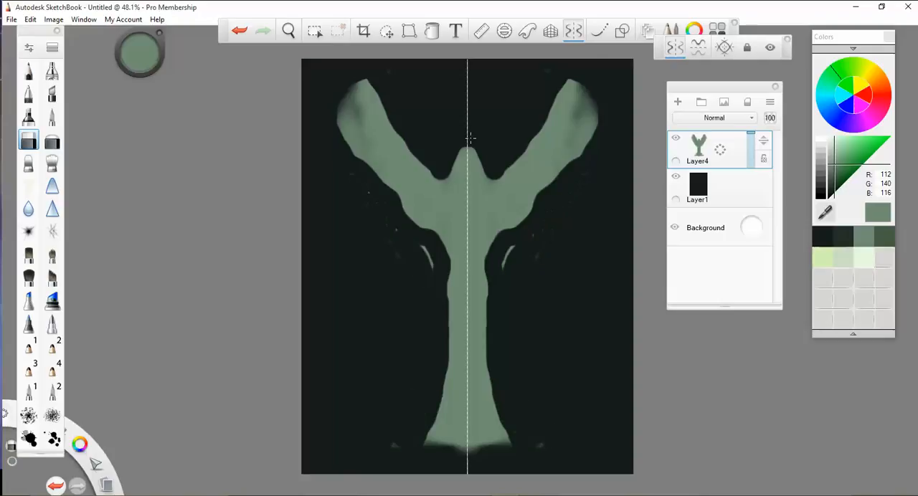
drag(512, 248, 505, 268)
key(ctrl+z)
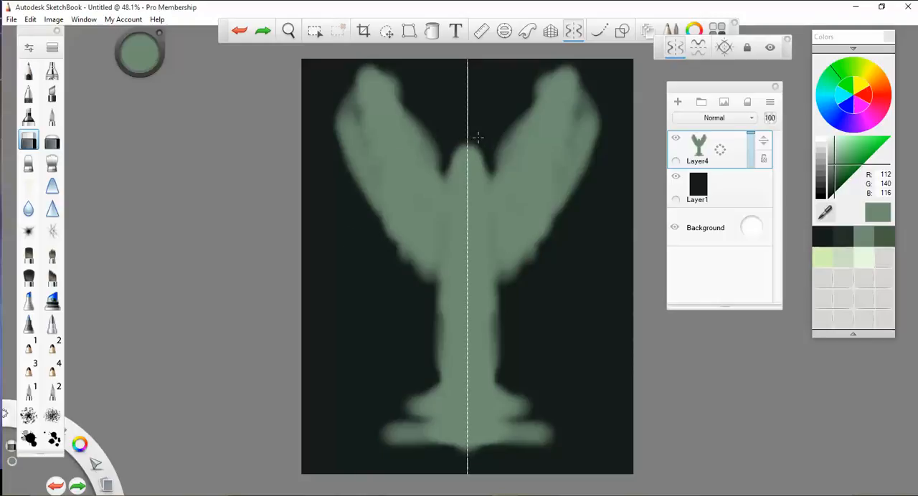
- Erase the silhouette's edges into pointed, curved wings, a rounded head and a narrow straight body, clearing the wide base
mouse_move(486, 168)
mouse_down()
mouse_move(534, 135)
mouse_move(575, 66)
mouse_move(506, 140)
mouse_move(541, 82)
mouse_up()
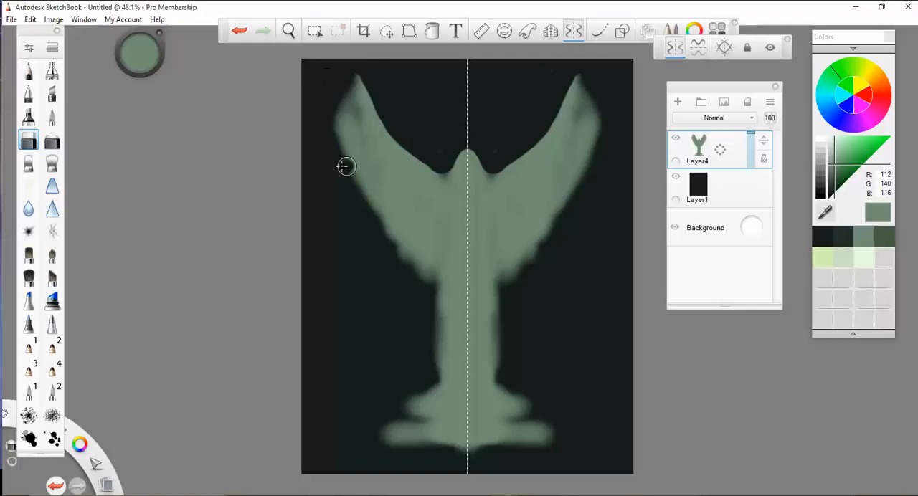
mouse_move(350, 191)
mouse_down()
mouse_move(394, 225)
mouse_move(433, 228)
mouse_move(439, 285)
mouse_move(403, 246)
mouse_up()
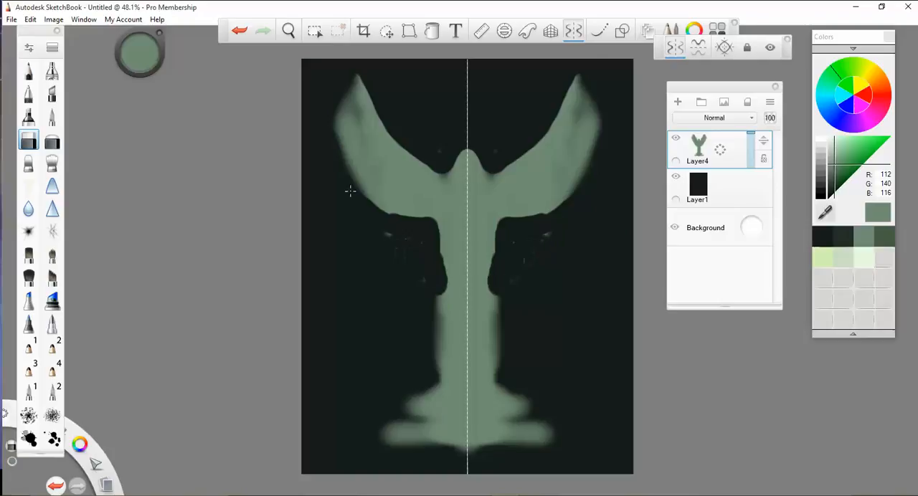
mouse_move(439, 292)
mouse_down()
mouse_move(432, 444)
mouse_move(403, 430)
mouse_move(426, 419)
mouse_up()
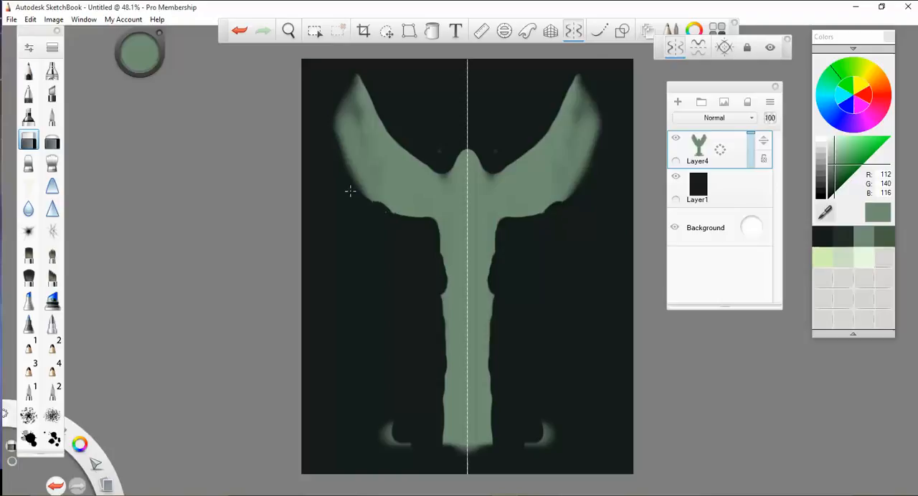
drag(391, 438, 411, 444)
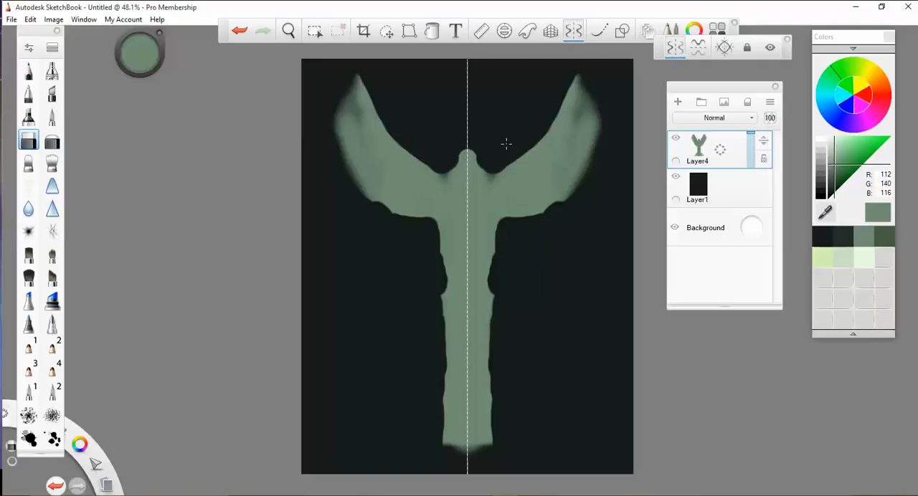
key(ctrl+z)
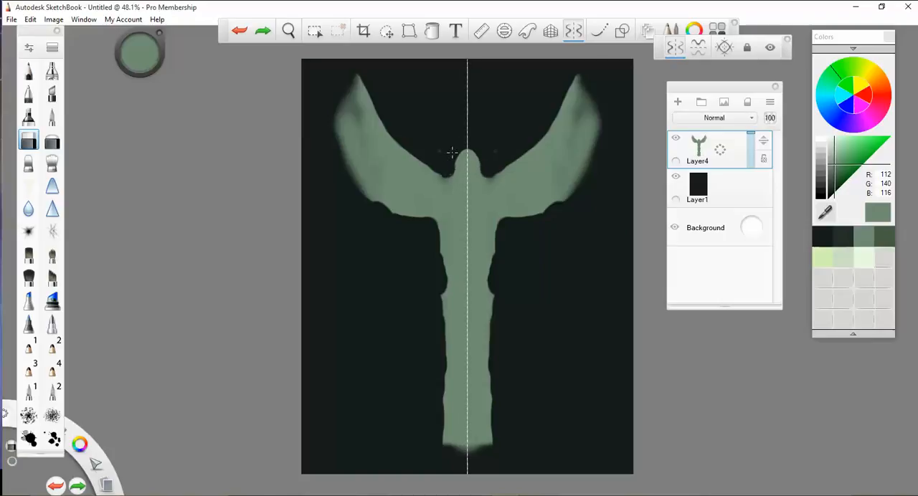
drag(452, 152, 451, 164)
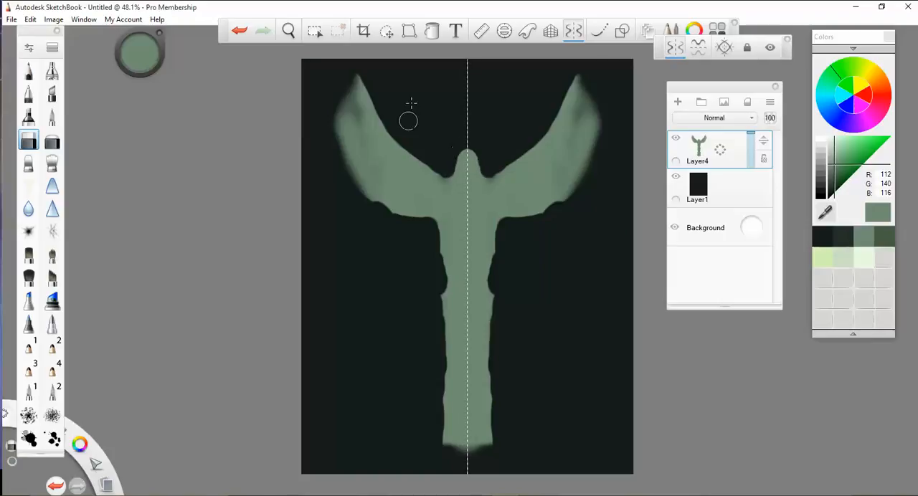
- Smudge the outer and lower edges of both raised wings downward into ragged feather tips with the flat smudge brush
click(28, 163)
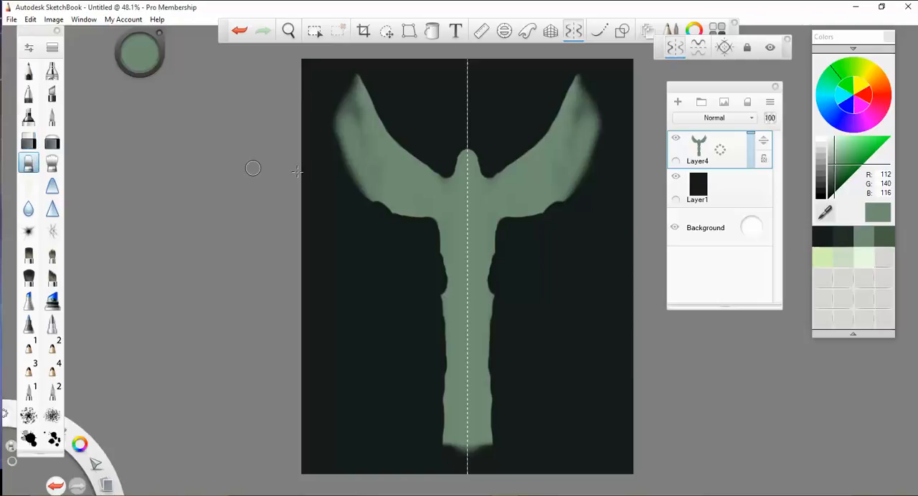
mouse_move(353, 99)
mouse_down()
mouse_move(329, 145)
mouse_move(358, 189)
mouse_up()
drag(350, 154, 352, 192)
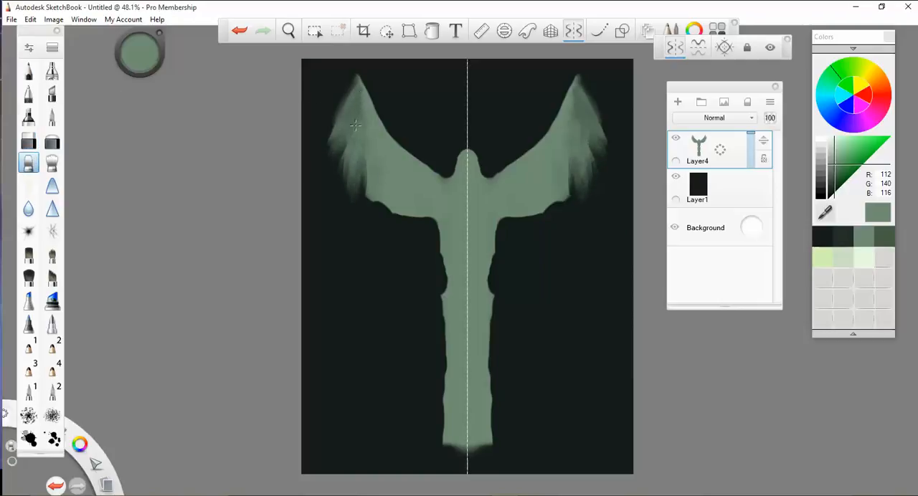
drag(358, 123, 367, 194)
mouse_move(370, 148)
mouse_down()
mouse_move(382, 209)
mouse_move(373, 214)
mouse_up()
drag(364, 136, 361, 199)
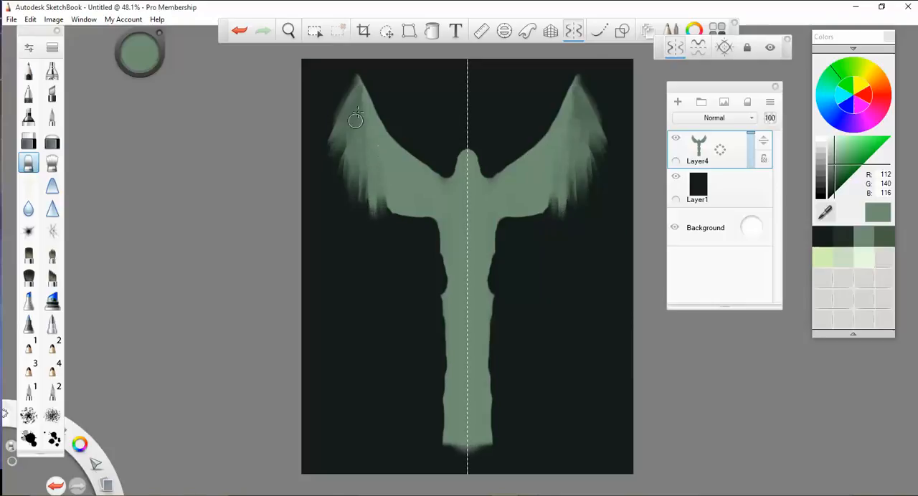
mouse_move(359, 84)
mouse_down()
mouse_move(361, 131)
mouse_move(366, 110)
mouse_move(402, 223)
mouse_move(405, 193)
mouse_move(414, 218)
mouse_move(415, 200)
mouse_move(415, 235)
mouse_up()
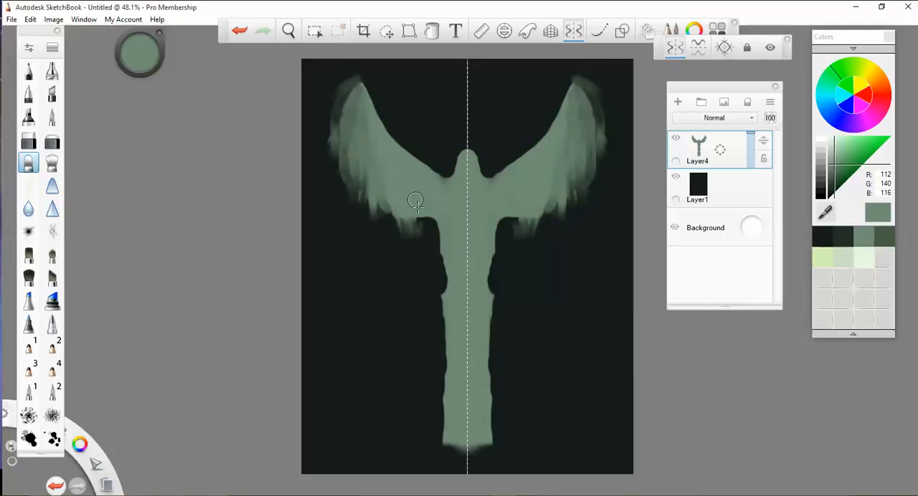
- Raise the opacity of Smudge Flat Brush 3 to 17%
click(29, 50)
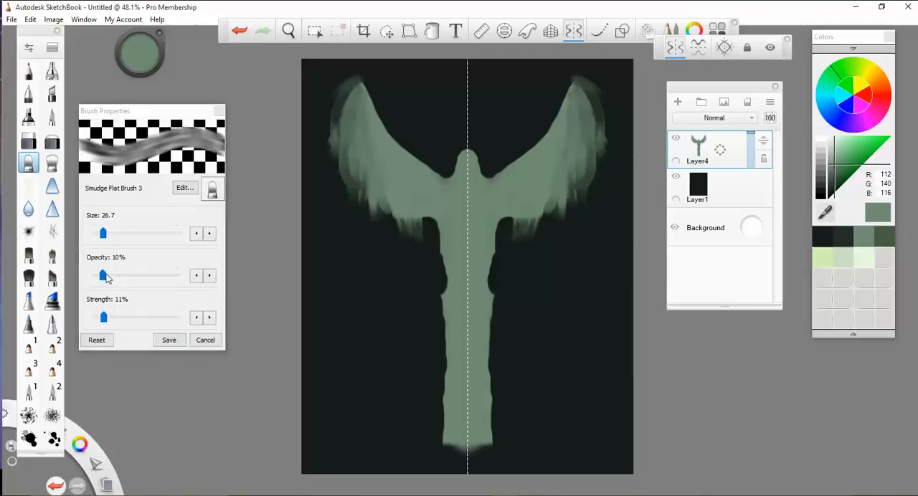
click(105, 277)
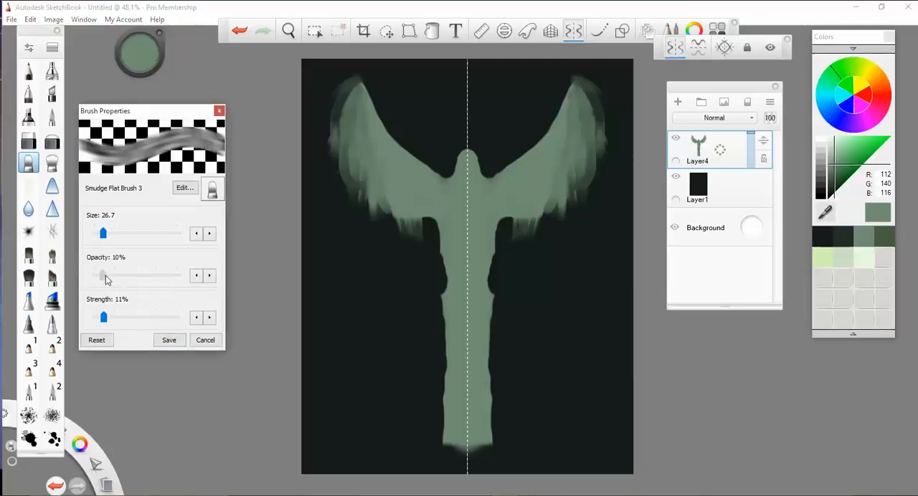
drag(105, 275, 110, 282)
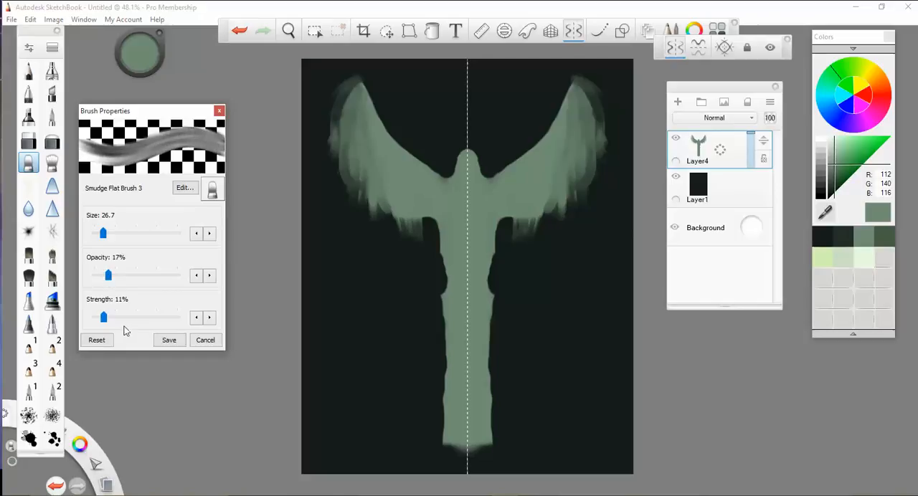
- Smudge the lower edges of the wings into longer feathers that hang down toward the sides of the body
drag(401, 202, 406, 240)
drag(390, 179, 386, 225)
mouse_move(406, 206)
mouse_down()
mouse_move(409, 248)
mouse_move(423, 249)
mouse_up()
drag(424, 205, 432, 251)
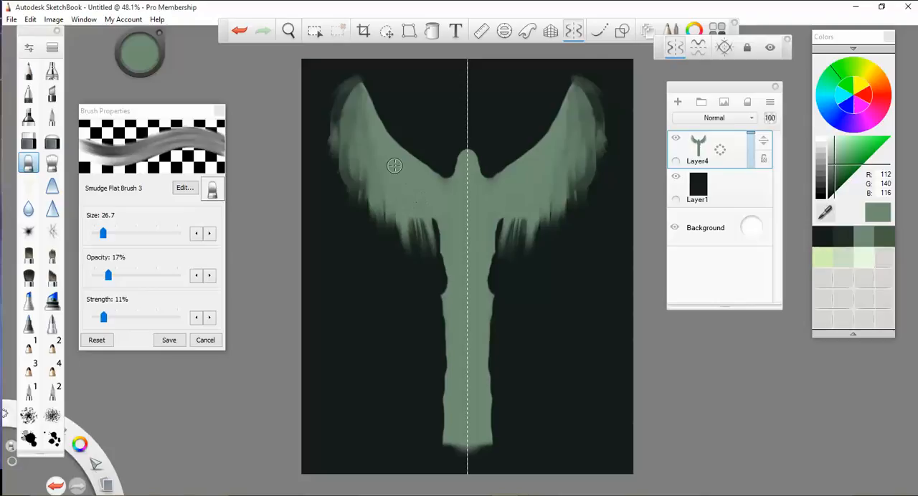
drag(395, 166, 402, 245)
drag(365, 172, 384, 237)
mouse_move(353, 140)
mouse_down()
mouse_move(351, 199)
mouse_move(364, 199)
mouse_up()
mouse_move(388, 165)
mouse_down()
mouse_move(390, 221)
mouse_move(416, 244)
mouse_up()
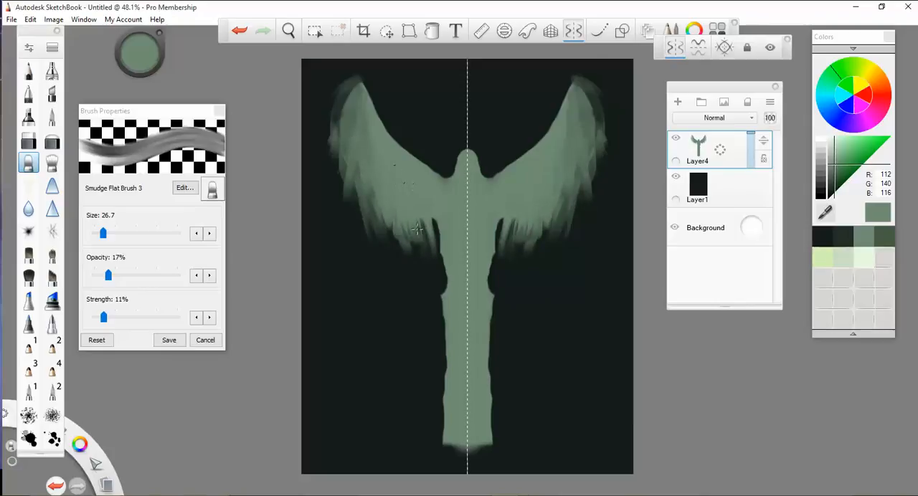
mouse_move(410, 213)
mouse_down()
mouse_move(414, 257)
mouse_move(431, 264)
mouse_move(420, 263)
mouse_up()
drag(432, 228, 446, 271)
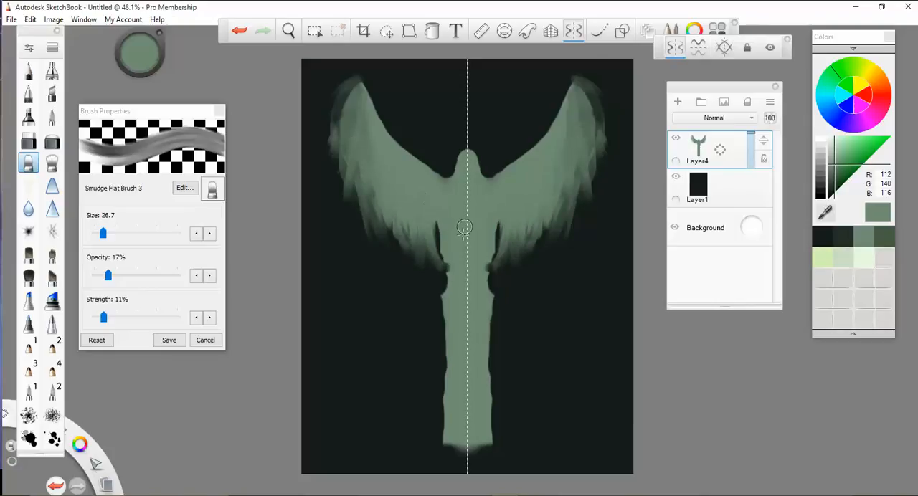
- Smudge the body's sides into ragged drapery folds and pull the base outward into a wide, flat foot
mouse_move(438, 225)
mouse_down()
mouse_move(463, 300)
mouse_move(444, 331)
mouse_move(441, 368)
mouse_up()
mouse_move(457, 351)
mouse_down()
mouse_move(441, 428)
mouse_move(423, 438)
mouse_move(433, 442)
mouse_move(405, 429)
mouse_up()
drag(464, 413, 435, 412)
drag(453, 315, 440, 343)
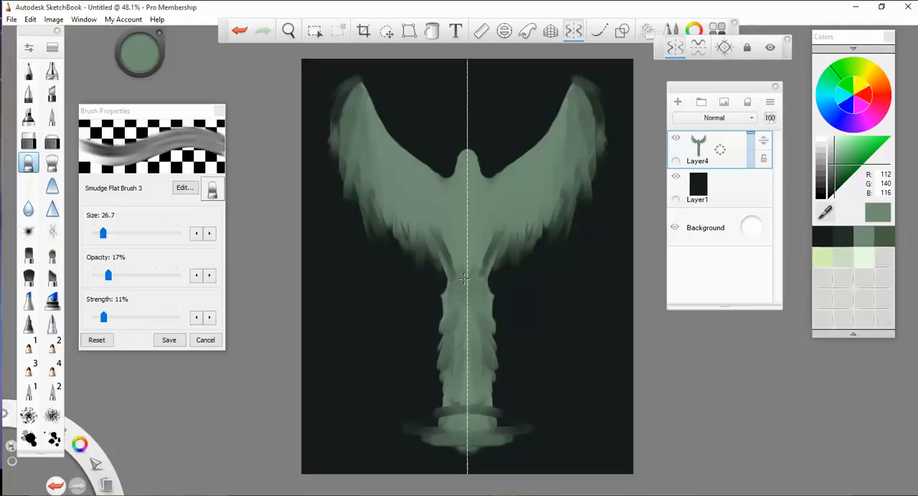
drag(450, 256, 464, 278)
- Lengthen the inner wing feathers by smudging, and cut gaps between the wings and waist with the hard eraser
mouse_move(375, 166)
mouse_down()
mouse_move(373, 224)
mouse_move(403, 252)
mouse_up()
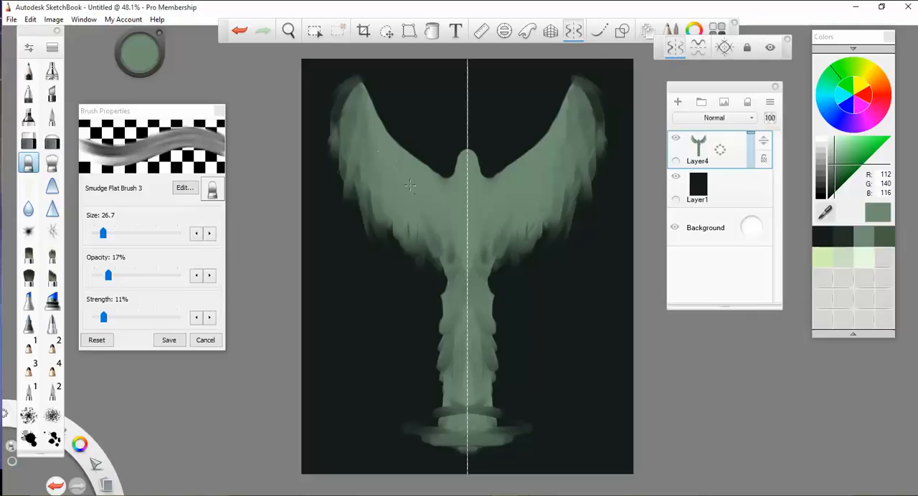
drag(400, 185, 418, 257)
drag(418, 186, 427, 256)
mouse_move(425, 215)
mouse_down()
mouse_move(438, 279)
mouse_move(391, 255)
mouse_move(417, 272)
mouse_move(412, 288)
mouse_move(445, 273)
mouse_move(443, 239)
mouse_move(439, 276)
mouse_move(442, 253)
mouse_up()
click(29, 141)
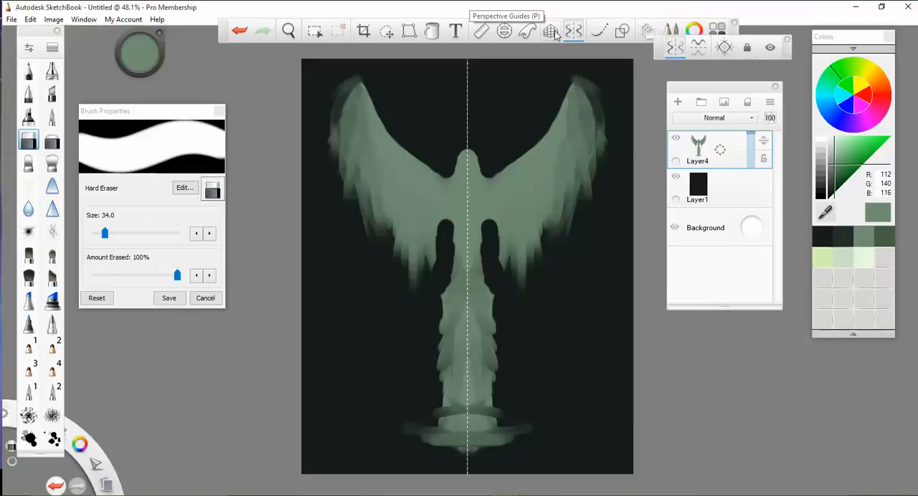
- Lasso the left wing, squeeze it narrower and move it back against the body
click(387, 31)
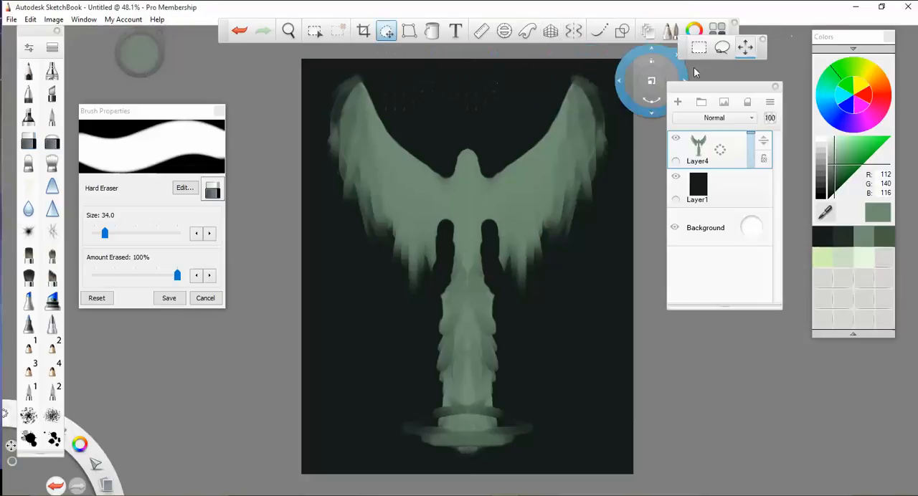
click(722, 49)
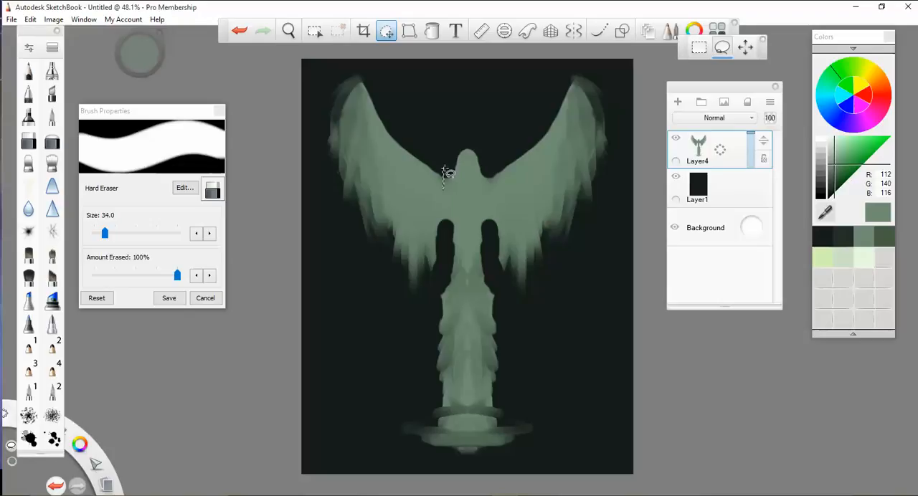
mouse_move(401, 294)
mouse_down()
mouse_move(377, 289)
mouse_move(321, 193)
mouse_up()
drag(313, 140, 321, 99)
drag(445, 169, 444, 172)
click(511, 139)
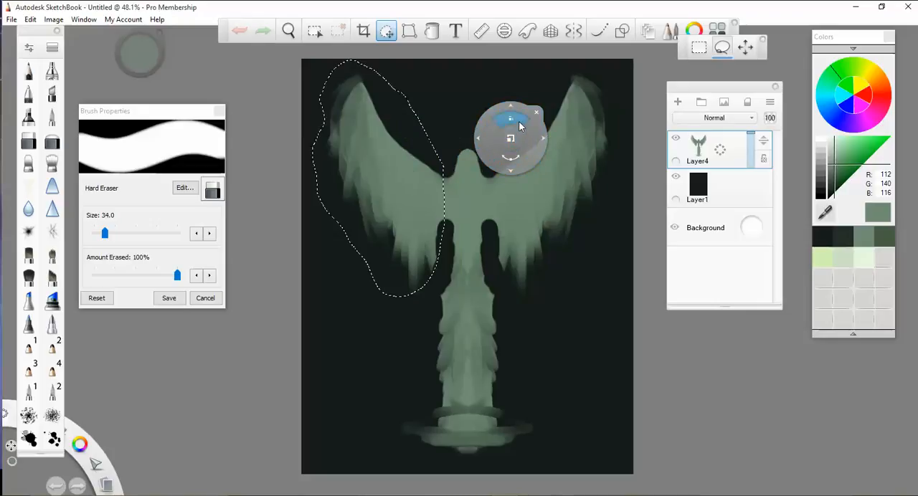
drag(514, 121, 513, 117)
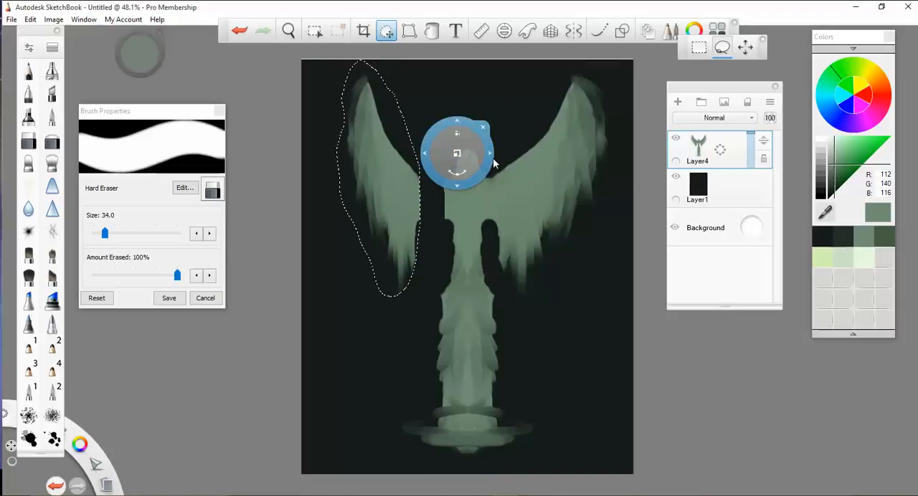
drag(493, 156, 522, 153)
click(527, 131)
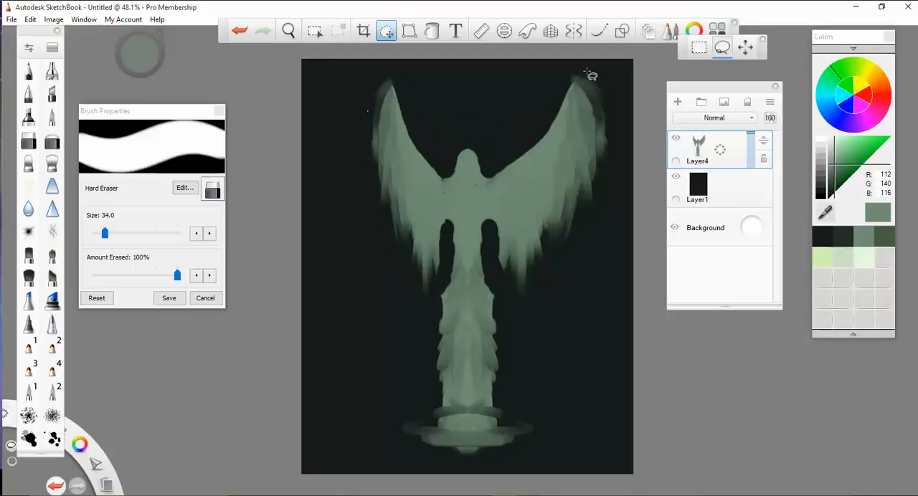
- Lasso the right wing, narrow it to match the left one, move it against the body and deselect
mouse_move(494, 176)
mouse_down()
mouse_move(494, 228)
mouse_move(506, 271)
mouse_move(571, 240)
mouse_move(614, 140)
mouse_move(583, 71)
mouse_up()
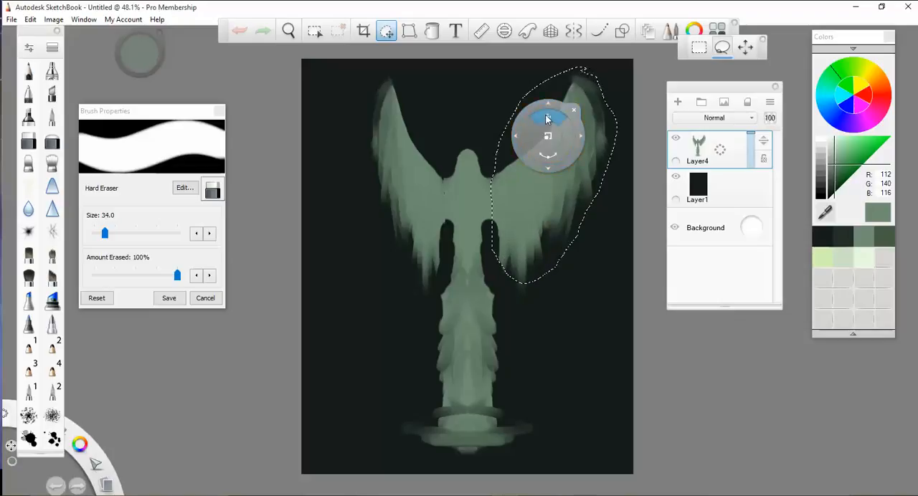
drag(547, 116, 547, 115)
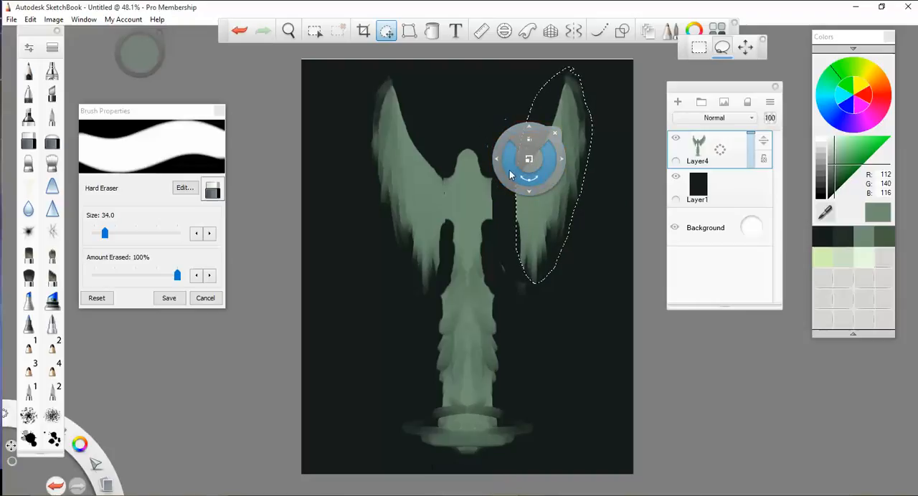
mouse_move(497, 161)
mouse_down()
mouse_move(503, 166)
mouse_move(494, 157)
mouse_up()
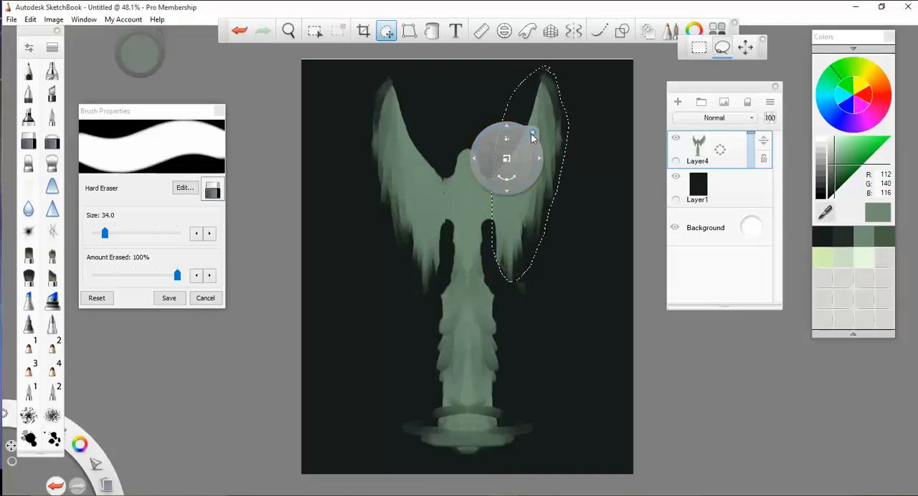
drag(532, 132, 531, 132)
key(ctrl+d)
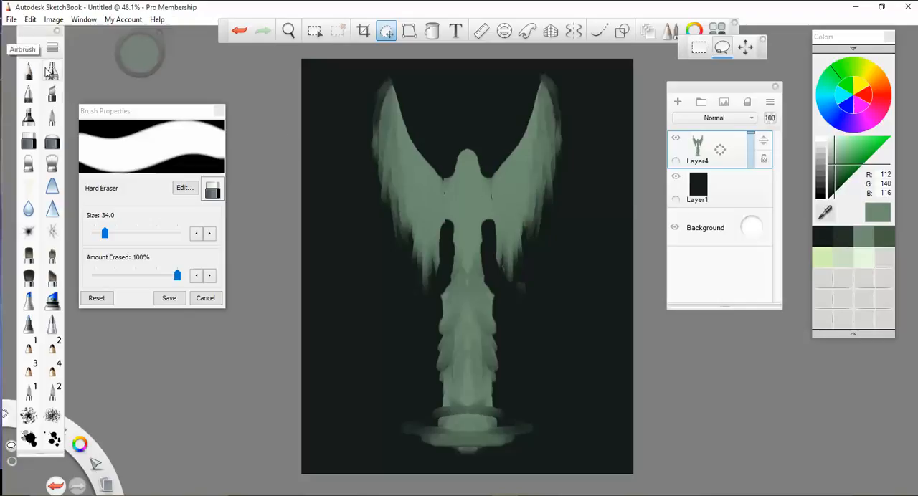
- Turn symmetry back on and smudge the torso and lower body into a narrow waist with a flaring, layered skirt
click(30, 164)
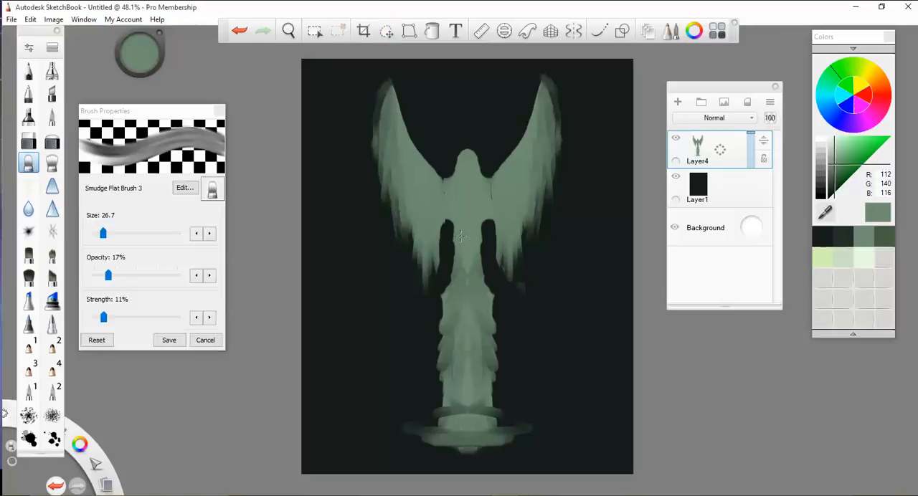
mouse_move(459, 236)
mouse_down()
mouse_move(454, 247)
mouse_move(450, 216)
mouse_move(456, 282)
mouse_up()
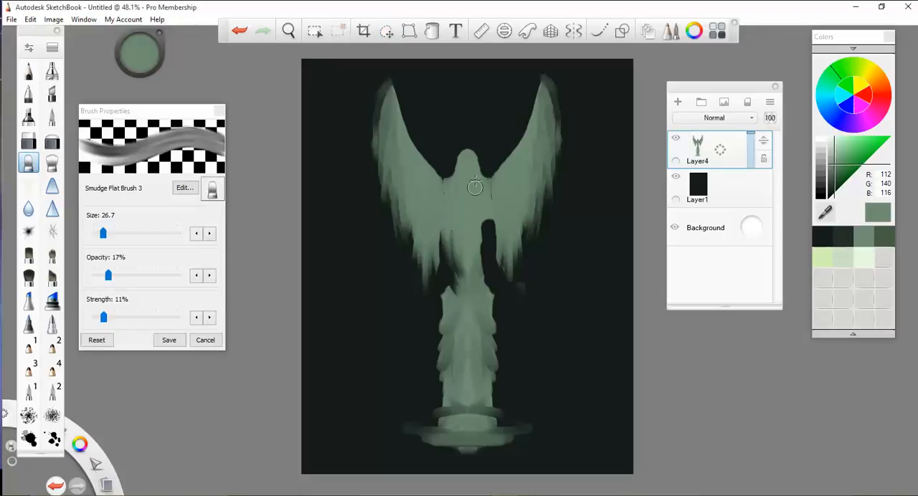
key(ctrl+z)
click(573, 30)
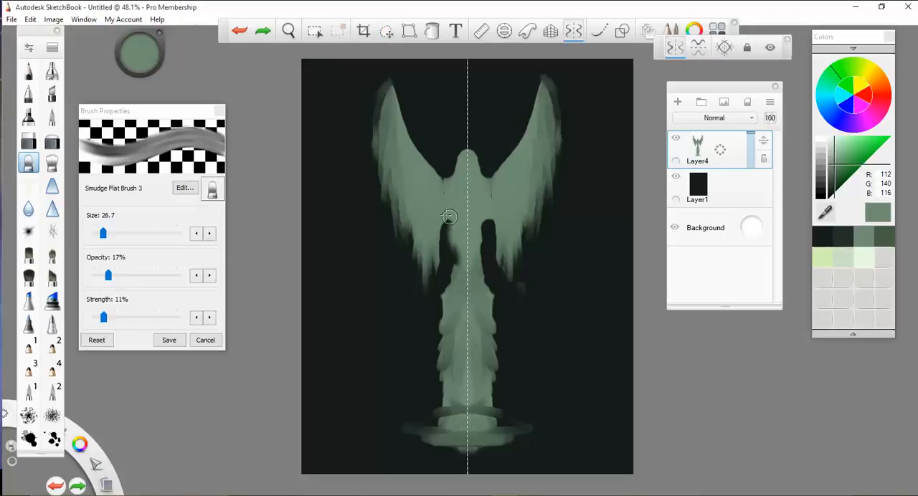
mouse_move(449, 216)
mouse_down()
mouse_move(454, 245)
mouse_move(438, 200)
mouse_move(461, 308)
mouse_move(452, 260)
mouse_move(463, 235)
mouse_move(461, 274)
mouse_move(464, 207)
mouse_move(447, 195)
mouse_move(457, 271)
mouse_move(451, 343)
mouse_move(465, 301)
mouse_move(463, 348)
mouse_move(456, 301)
mouse_up()
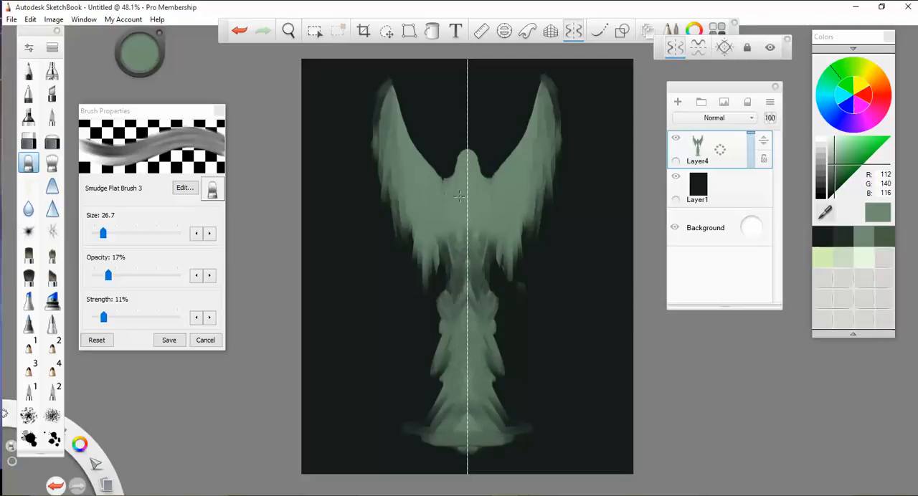
drag(456, 235, 457, 270)
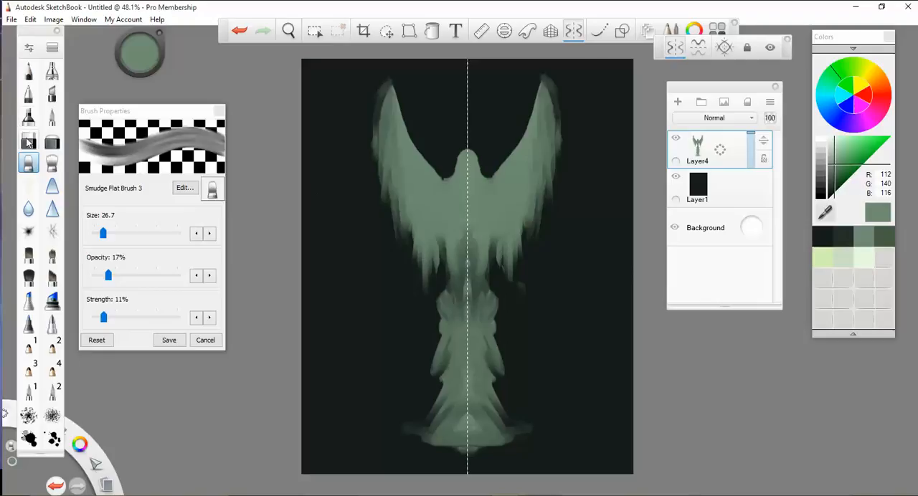
- Erase the lower wing feathers beside the waist with the hard eraser and smudge new tips down from the wings
click(28, 142)
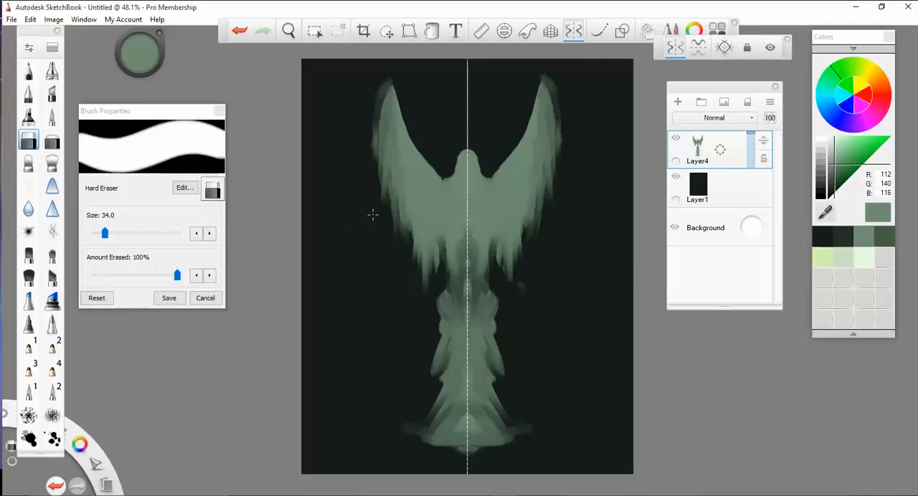
mouse_move(418, 251)
mouse_down()
mouse_move(436, 233)
mouse_move(418, 255)
mouse_move(429, 274)
mouse_up()
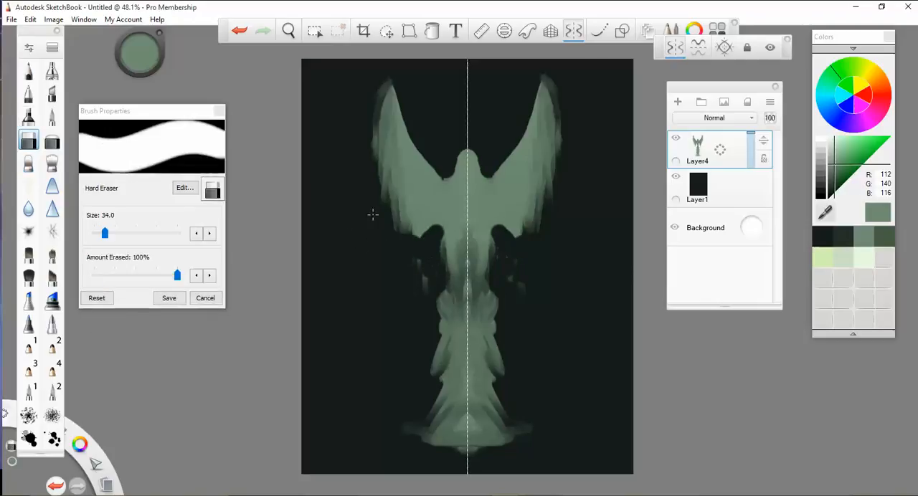
click(28, 164)
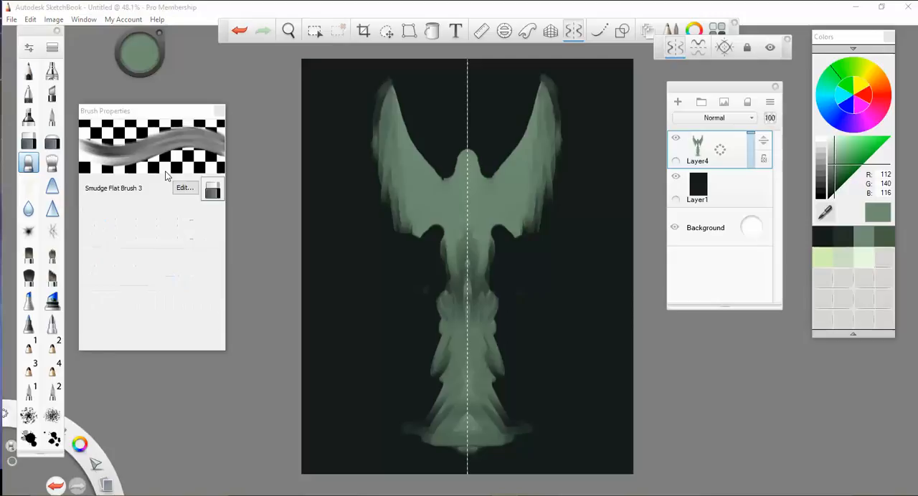
mouse_move(408, 215)
mouse_down()
mouse_move(408, 244)
mouse_move(425, 252)
mouse_move(401, 260)
mouse_move(406, 272)
mouse_move(416, 260)
mouse_move(415, 288)
mouse_move(403, 287)
mouse_up()
- Raise the smudge brush's strength to 31% and smudge the outer wing edges and lower wing tips into soft feather layers
click(122, 319)
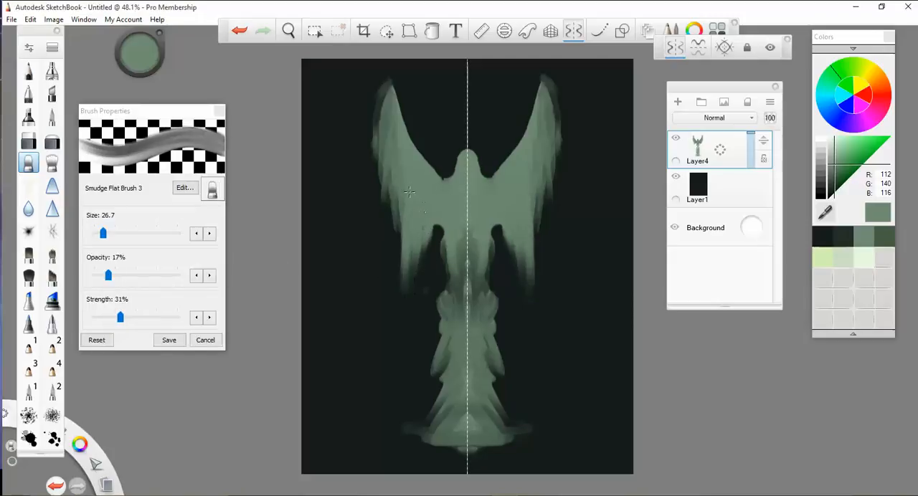
mouse_move(397, 172)
mouse_down()
mouse_move(403, 267)
mouse_move(396, 247)
mouse_up()
drag(387, 176, 390, 237)
drag(380, 157, 387, 228)
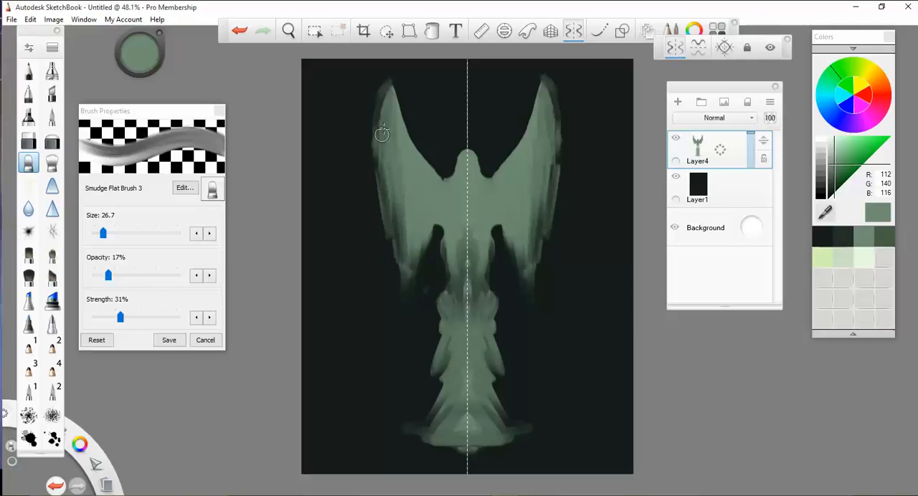
drag(382, 135, 383, 201)
mouse_move(408, 251)
mouse_down()
mouse_move(429, 225)
mouse_move(423, 231)
mouse_move(380, 176)
mouse_up()
drag(381, 118, 370, 171)
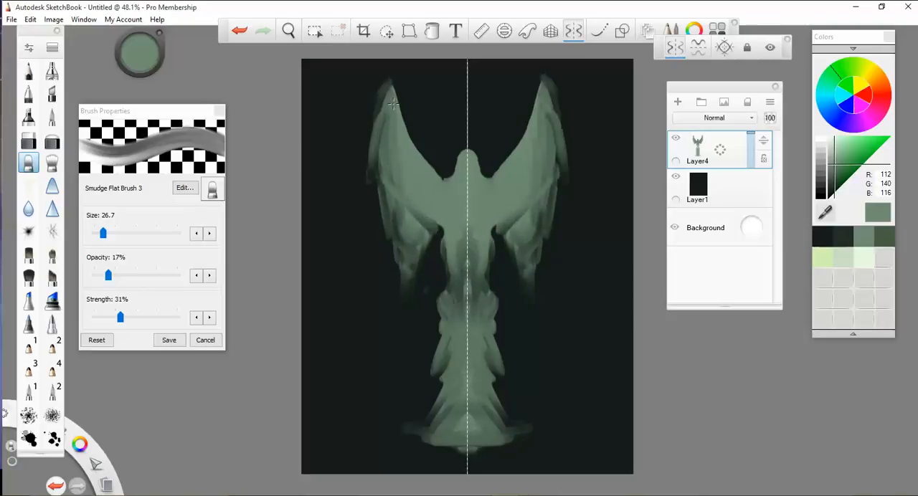
- Smudge the upper wings' outer edges outward and down into wider, jagged rows of overlapping feathers
drag(380, 124, 360, 164)
mouse_move(392, 88)
mouse_down()
mouse_move(369, 143)
mouse_move(372, 188)
mouse_move(381, 194)
mouse_up()
drag(399, 165, 395, 217)
drag(378, 177, 372, 192)
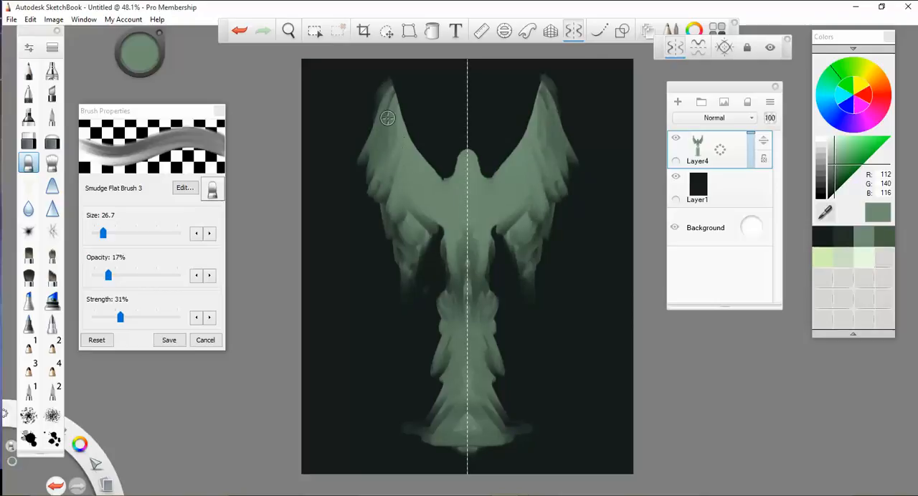
mouse_move(386, 121)
mouse_down()
mouse_move(362, 167)
mouse_move(370, 179)
mouse_up()
drag(398, 172, 380, 206)
drag(376, 165, 366, 185)
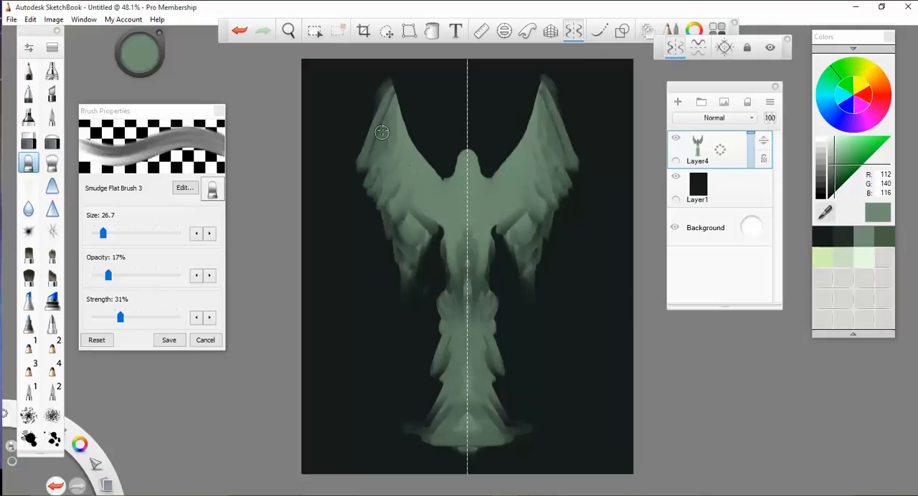
- Smudge the upper wings' outer feathers outward, and erase the lower wing feathers and the skirt's flared base with the hard eraser
mouse_move(388, 104)
mouse_down()
mouse_move(354, 139)
mouse_move(368, 139)
mouse_up()
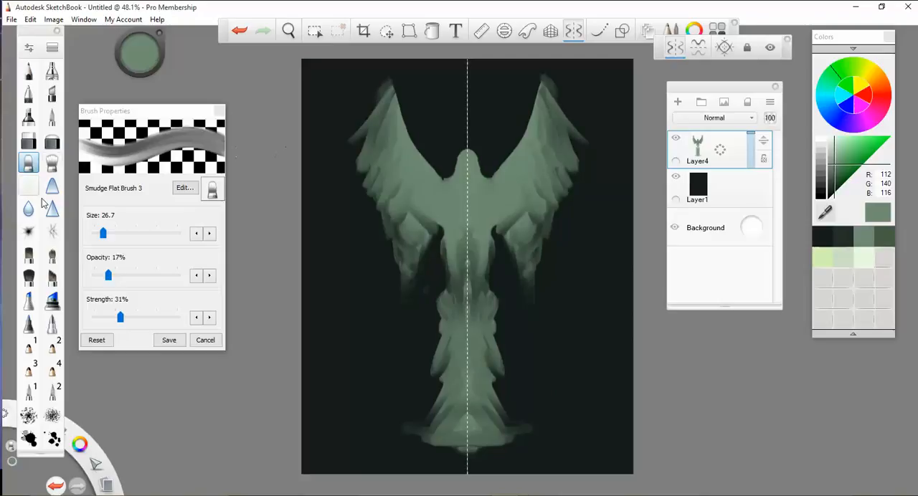
click(30, 142)
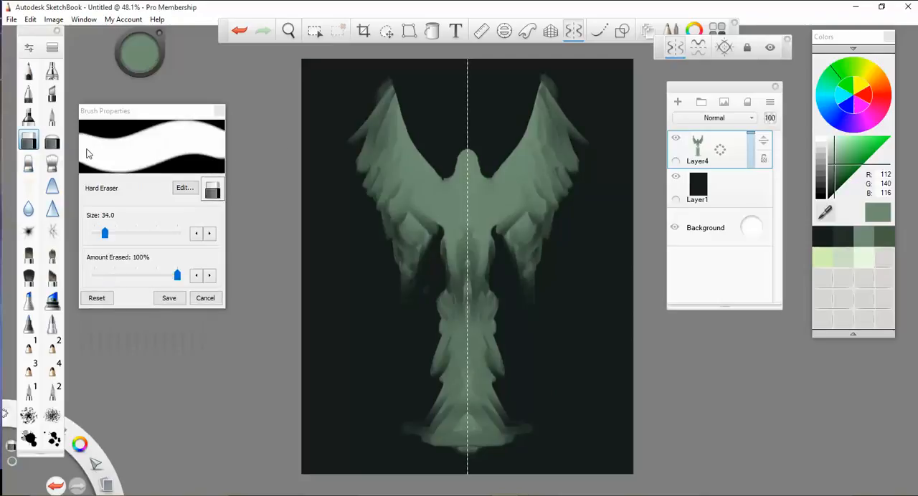
click(435, 225)
mouse_move(435, 226)
mouse_down()
mouse_move(402, 228)
mouse_move(408, 215)
mouse_move(394, 244)
mouse_move(413, 220)
mouse_up()
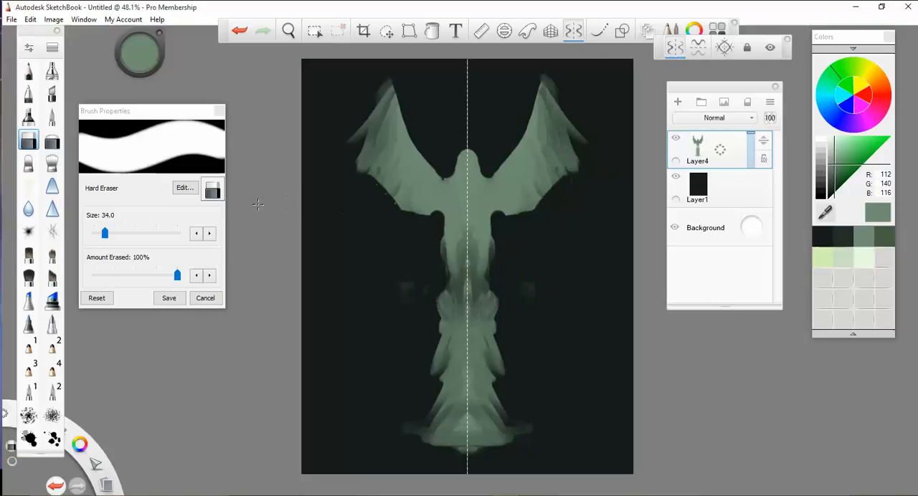
mouse_move(412, 435)
mouse_down()
mouse_move(463, 433)
mouse_move(435, 440)
mouse_move(465, 421)
mouse_move(433, 419)
mouse_up()
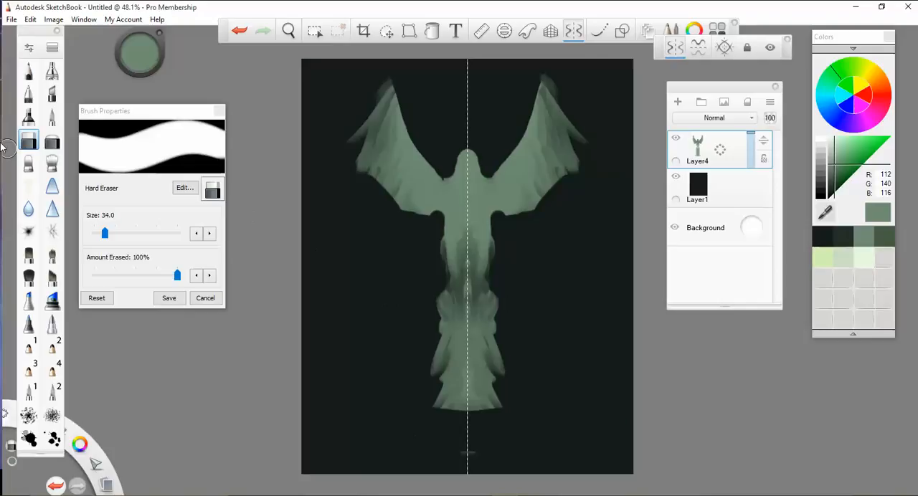
- Smudge the wings' outer and lower edges into long, soft feathers hanging down beside the torso
click(29, 164)
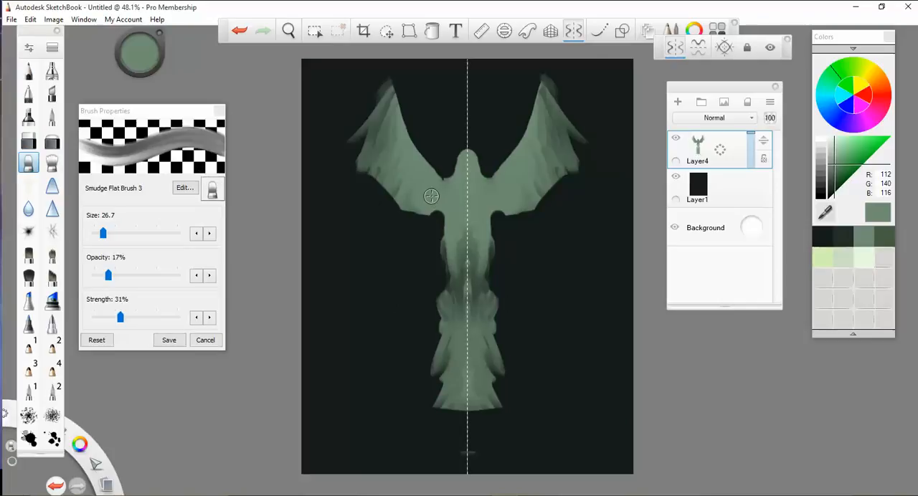
mouse_move(431, 196)
mouse_down()
mouse_move(425, 237)
mouse_move(408, 183)
mouse_move(385, 153)
mouse_move(385, 94)
mouse_move(373, 118)
mouse_move(387, 237)
mouse_move(380, 216)
mouse_move(389, 190)
mouse_move(401, 246)
mouse_move(381, 143)
mouse_up()
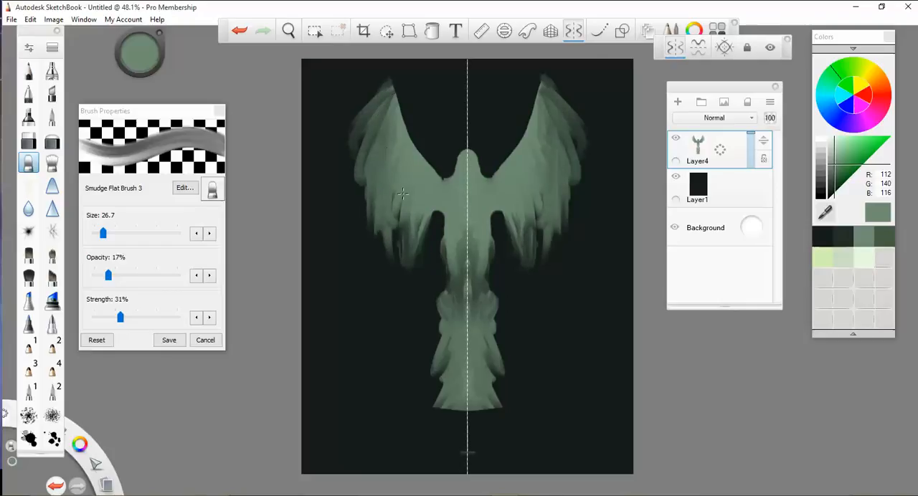
drag(403, 193, 405, 226)
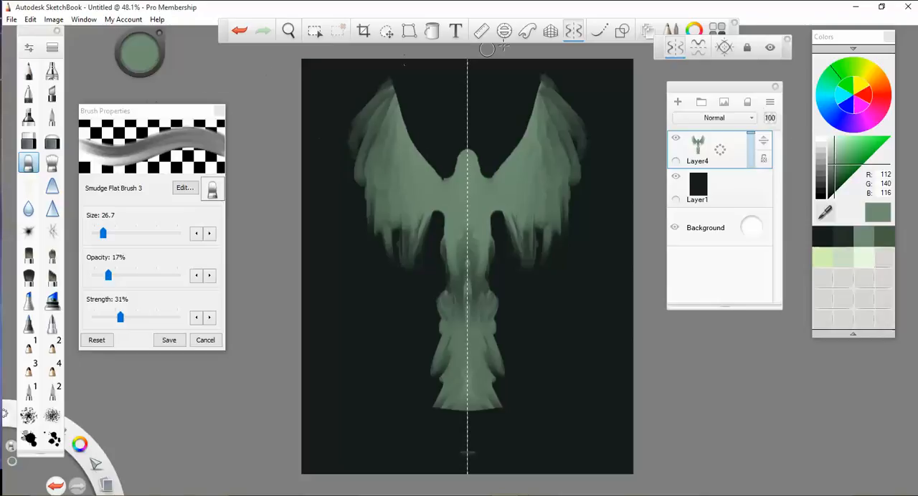
- Move the whole winged figure straight down so the skirt's hem sits near the canvas's lower edge
click(386, 31)
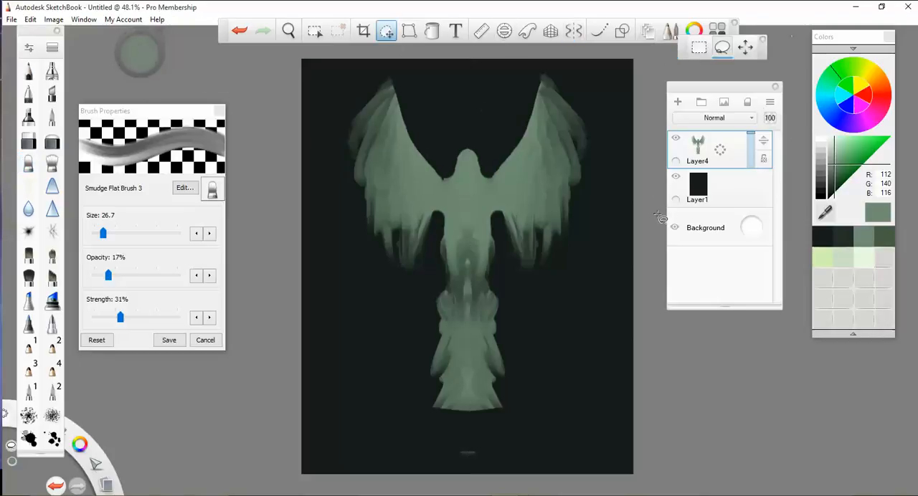
click(746, 47)
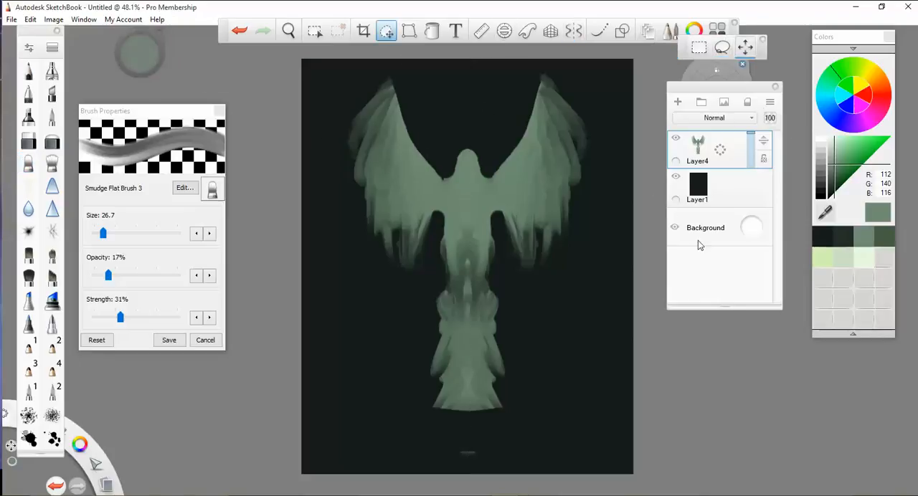
mouse_move(694, 68)
mouse_down()
mouse_move(617, 124)
mouse_move(695, 106)
mouse_move(696, 157)
mouse_move(695, 77)
mouse_up()
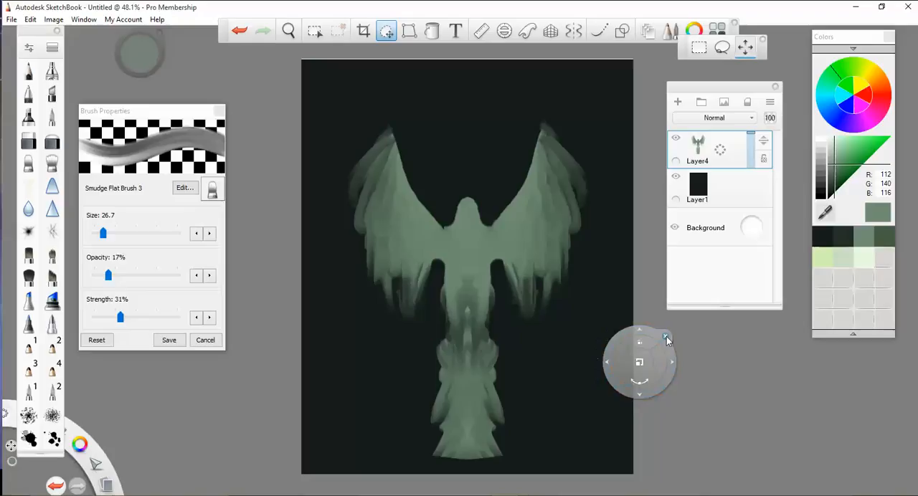
click(665, 336)
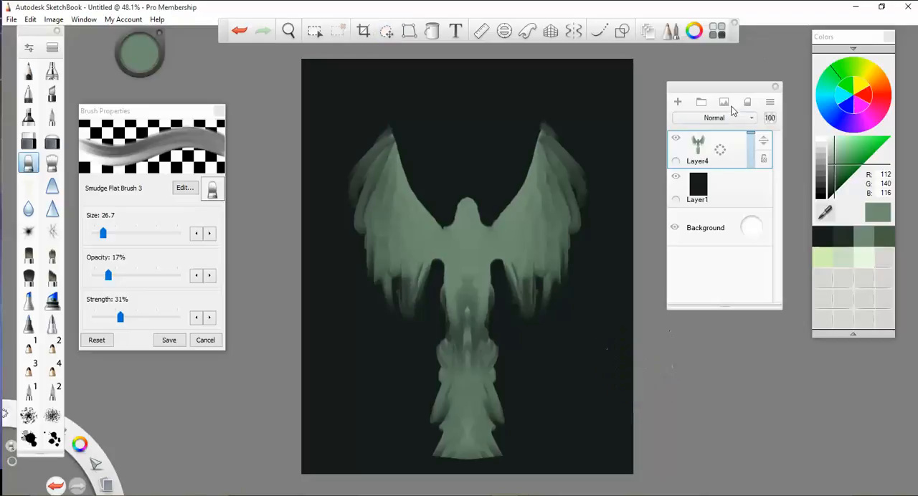
click(52, 140)
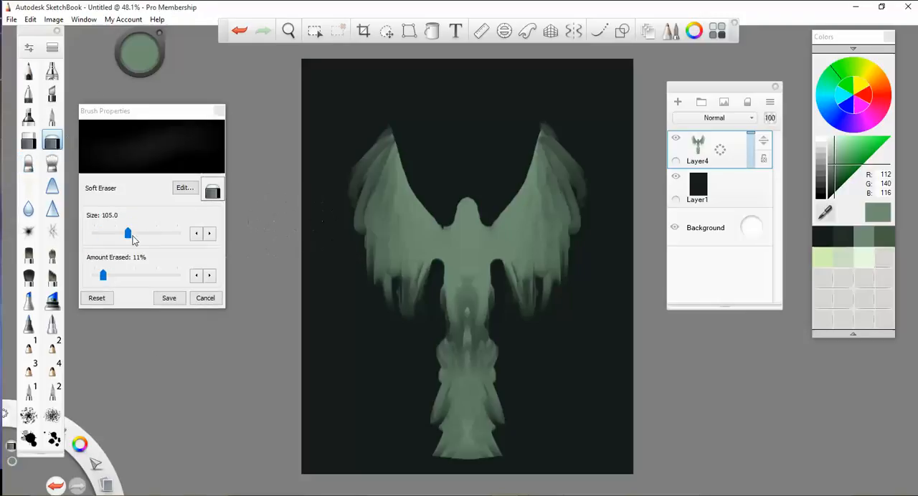
drag(130, 237, 100, 238)
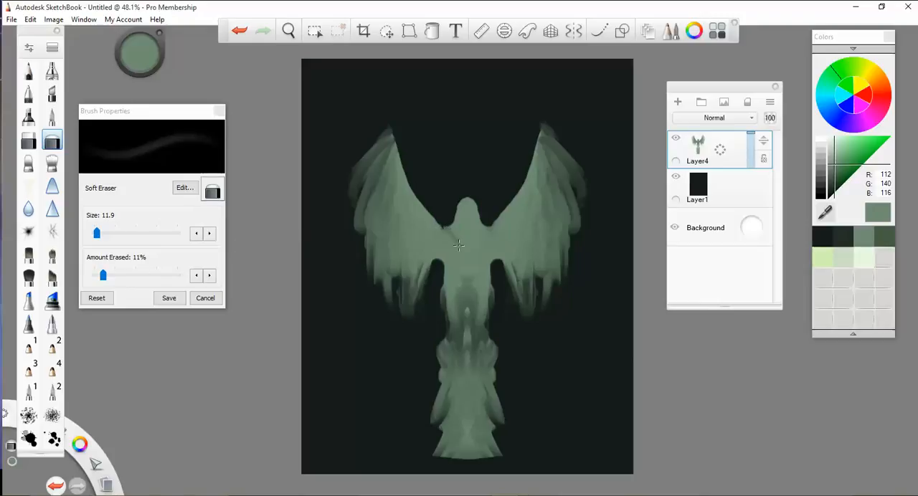
key(ctrl+z)
click(104, 278)
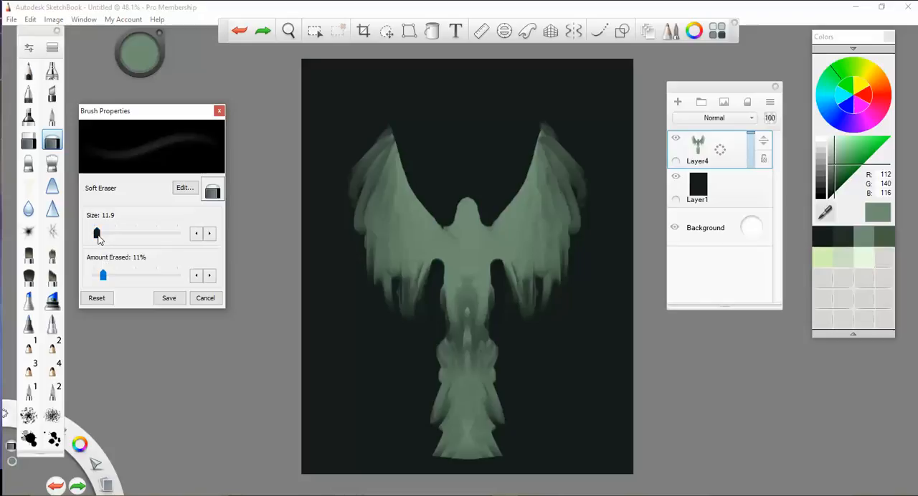
- Lock the transparency of Layer4 and choose the Airbrush with the light yellow-green swatch (RGB 211, 242, 181)
click(28, 93)
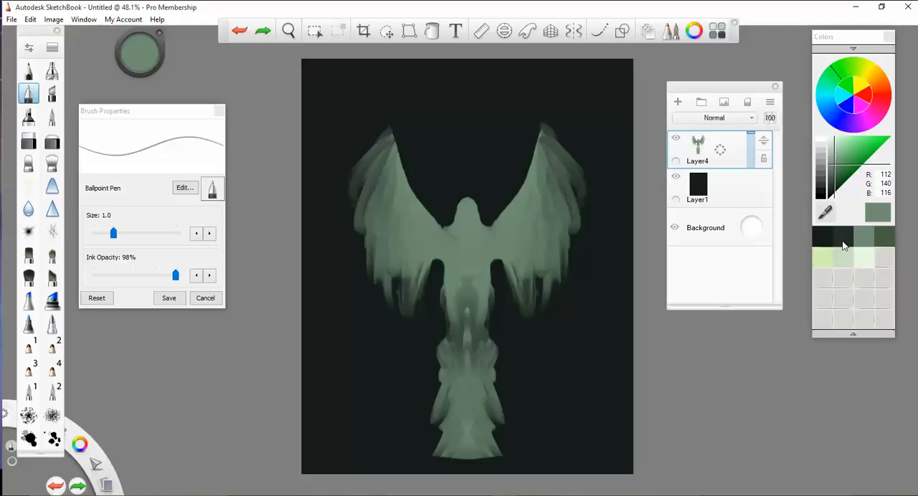
click(768, 160)
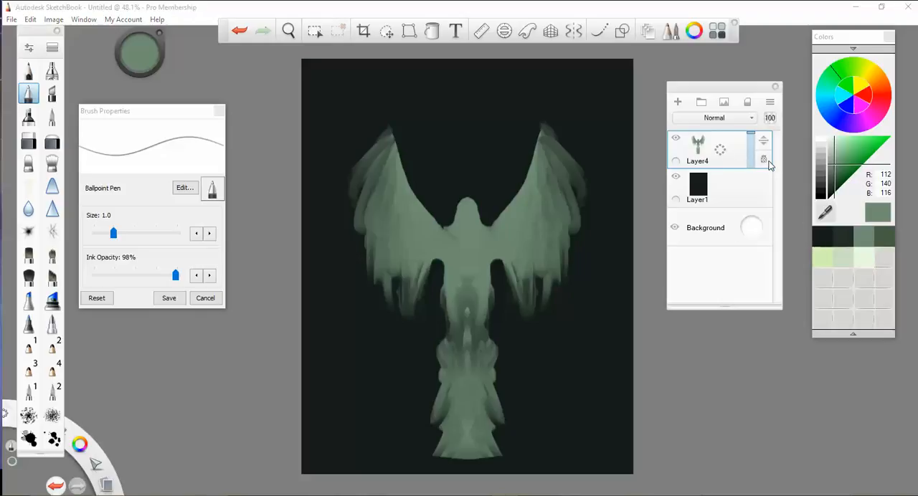
click(866, 258)
click(826, 255)
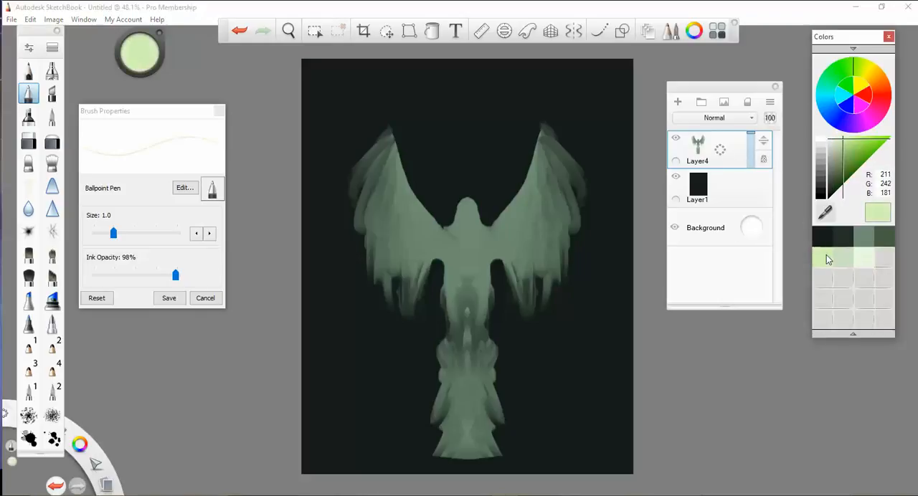
click(51, 69)
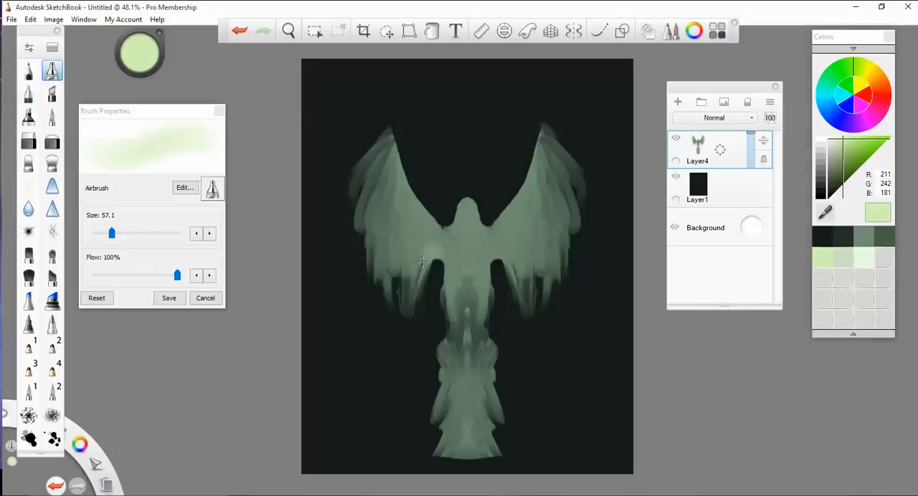
mouse_move(438, 237)
mouse_down()
mouse_move(433, 263)
mouse_move(393, 240)
mouse_move(380, 161)
mouse_move(439, 240)
mouse_move(473, 240)
mouse_move(482, 251)
mouse_move(456, 255)
mouse_move(527, 223)
mouse_move(567, 186)
mouse_move(516, 251)
mouse_move(556, 280)
mouse_up()
key(ctrl+z)
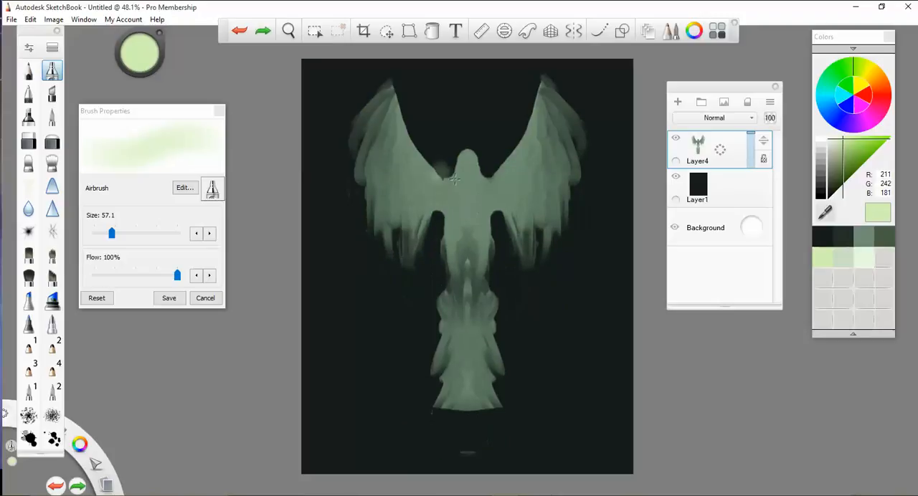
mouse_move(412, 208)
mouse_down()
mouse_move(425, 181)
mouse_move(380, 154)
mouse_move(426, 241)
mouse_up()
key(ctrl+z)
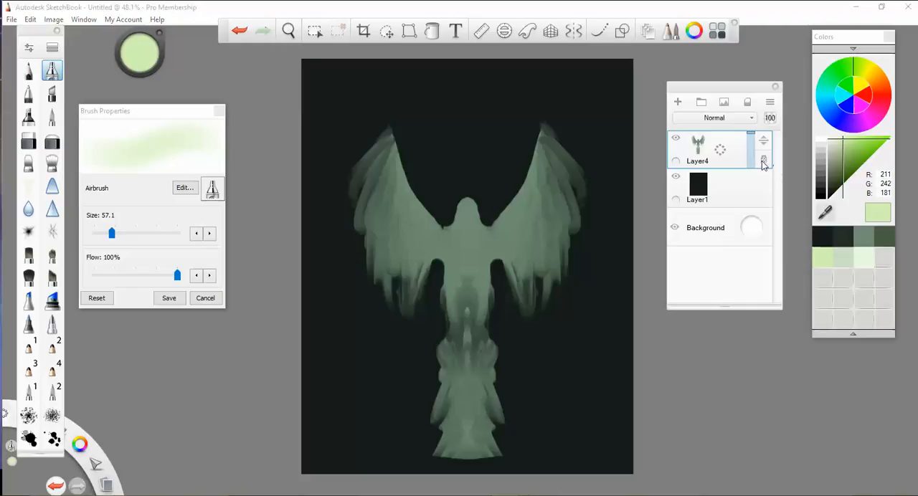
- Airbrush light yellow-green over the wings, head, torso and skirt, keeping the paint inside the transparency-locked silhouette
drag(552, 202, 546, 198)
mouse_move(498, 247)
mouse_down()
mouse_move(409, 233)
mouse_move(376, 192)
mouse_move(374, 162)
mouse_move(375, 247)
mouse_move(448, 272)
mouse_move(515, 255)
mouse_move(552, 215)
mouse_move(553, 157)
mouse_move(566, 172)
mouse_move(459, 302)
mouse_move(463, 409)
mouse_move(480, 452)
mouse_up()
mouse_move(470, 226)
mouse_down()
mouse_move(409, 192)
mouse_move(401, 158)
mouse_up()
mouse_move(404, 305)
mouse_down()
mouse_move(525, 190)
mouse_move(577, 166)
mouse_up()
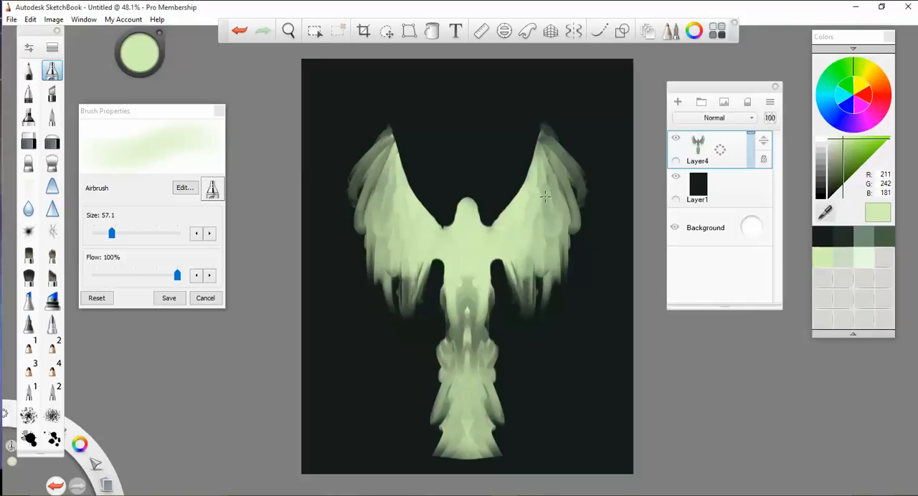
- Lasso the left wing and squeeze it horizontally into a narrower shape close to the body
click(386, 33)
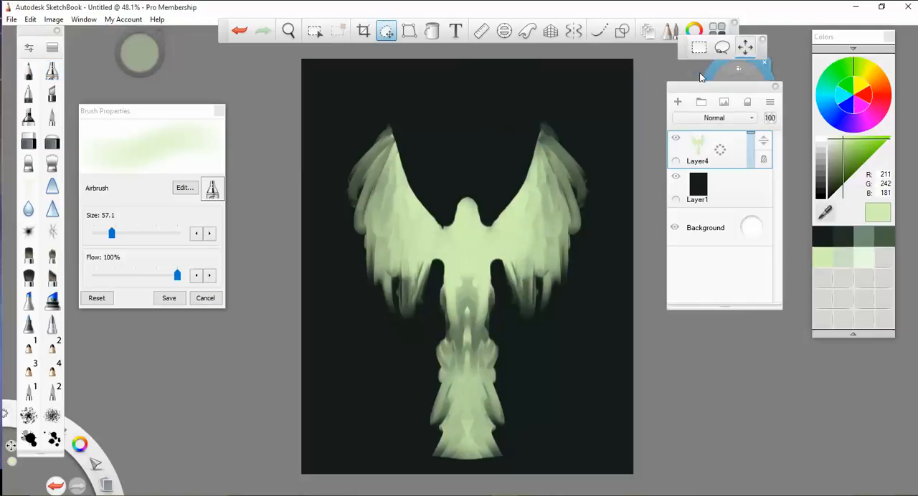
drag(601, 114, 686, 74)
click(722, 47)
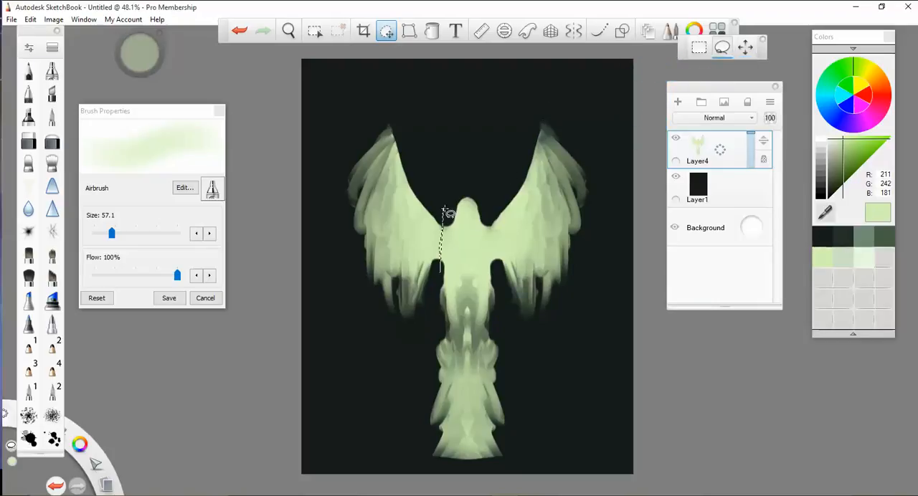
mouse_move(348, 273)
mouse_down()
mouse_move(324, 210)
mouse_move(334, 163)
mouse_up()
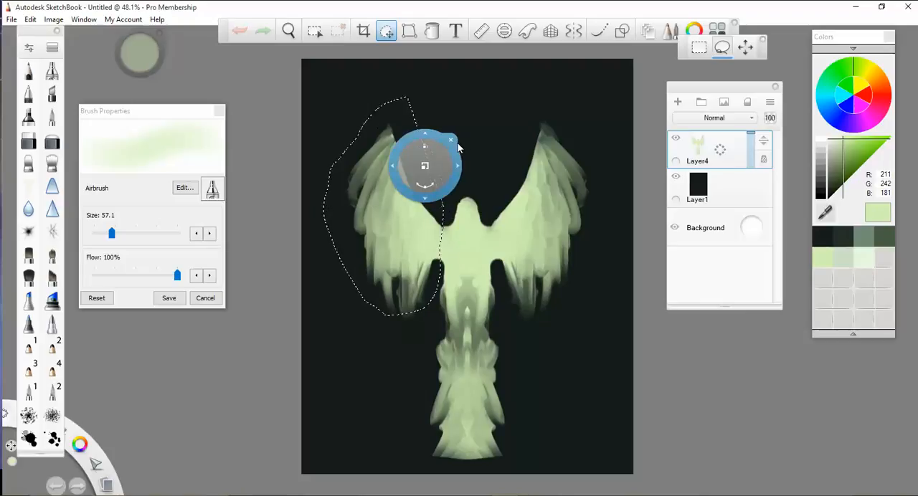
drag(442, 145, 421, 146)
drag(490, 170, 492, 167)
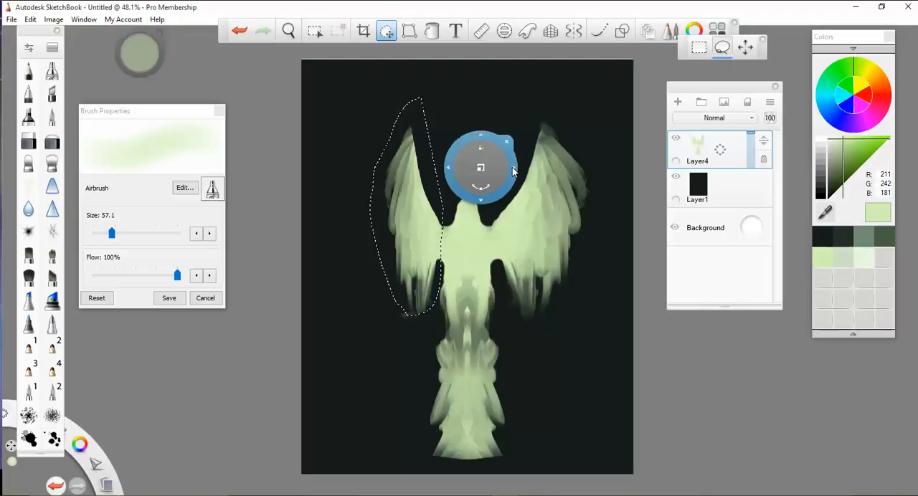
click(541, 142)
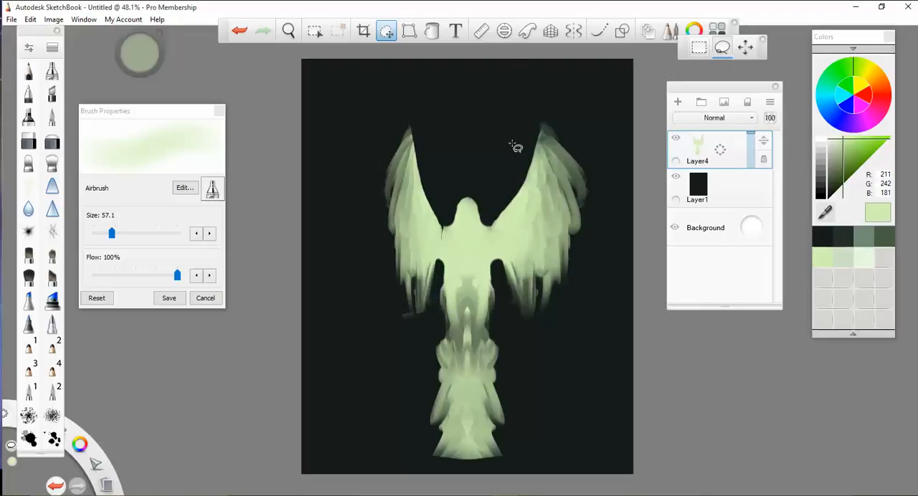
- Lasso the right wing and narrow it toward the body to match the left wing
mouse_move(512, 143)
mouse_down()
mouse_move(490, 224)
mouse_move(493, 253)
mouse_move(511, 290)
mouse_move(563, 313)
mouse_move(596, 269)
mouse_move(607, 156)
mouse_move(522, 112)
mouse_up()
key(v)
drag(561, 170, 505, 200)
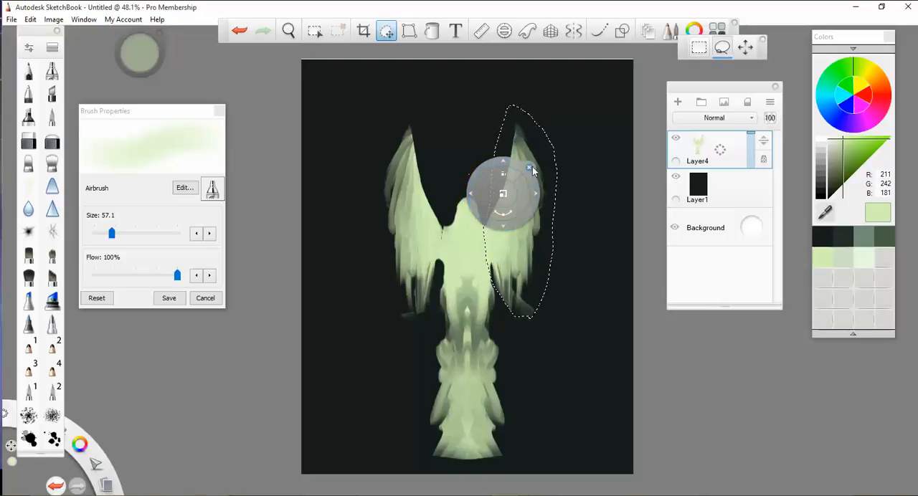
click(530, 169)
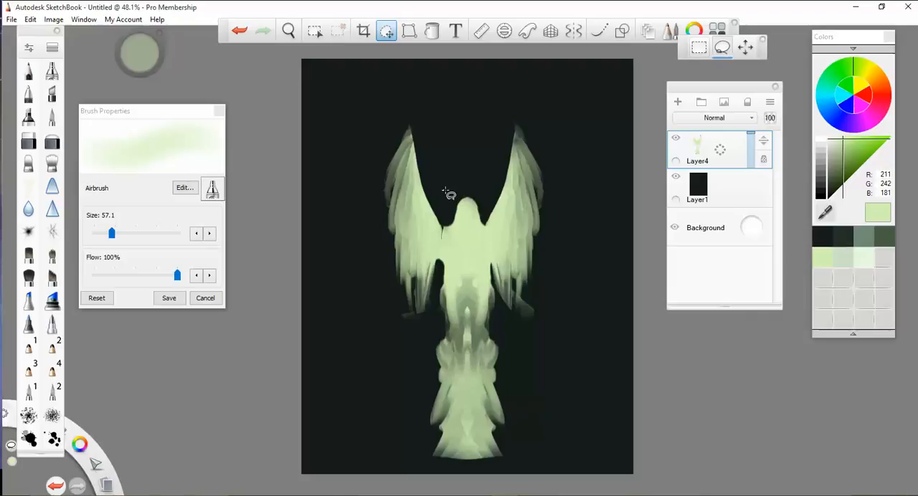
- Lasso the left wing, shift it slightly inward and stretch it taller, and stretch the right wing to the same height
drag(444, 190, 445, 191)
mouse_move(359, 290)
mouse_down()
mouse_move(348, 243)
mouse_move(366, 122)
mouse_up()
drag(449, 194, 449, 192)
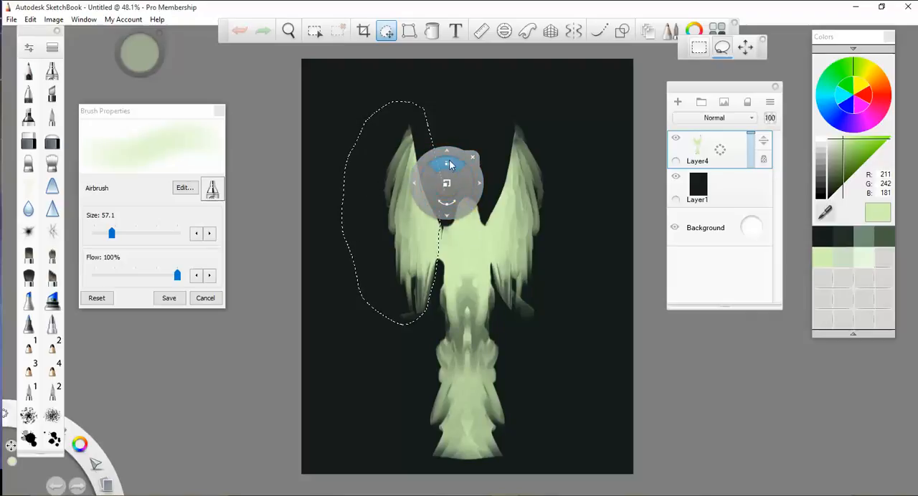
drag(479, 180, 484, 183)
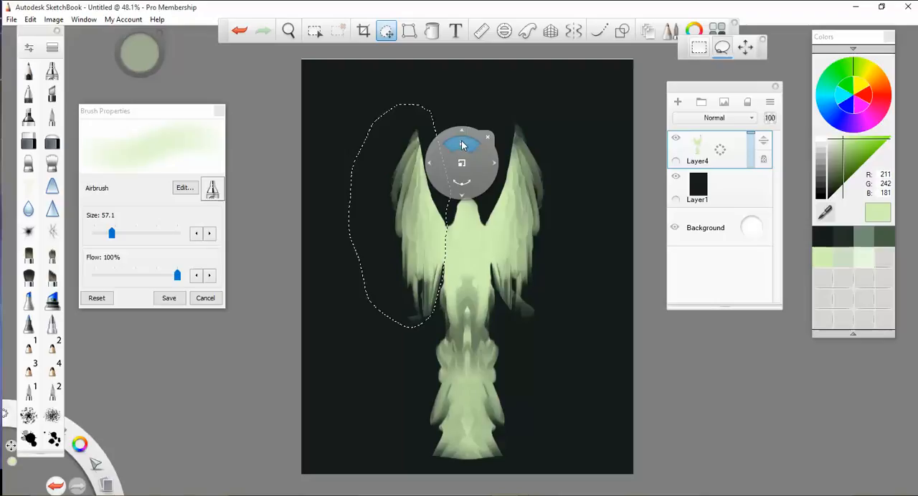
drag(462, 145, 464, 114)
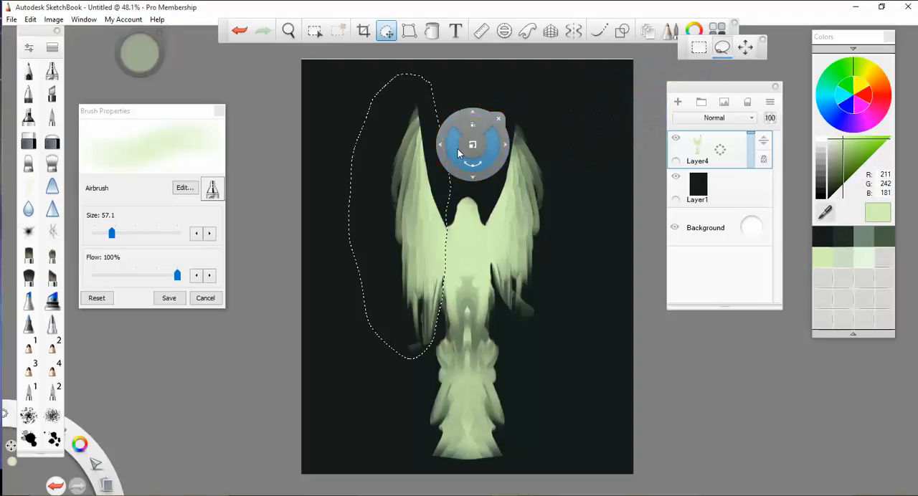
click(499, 119)
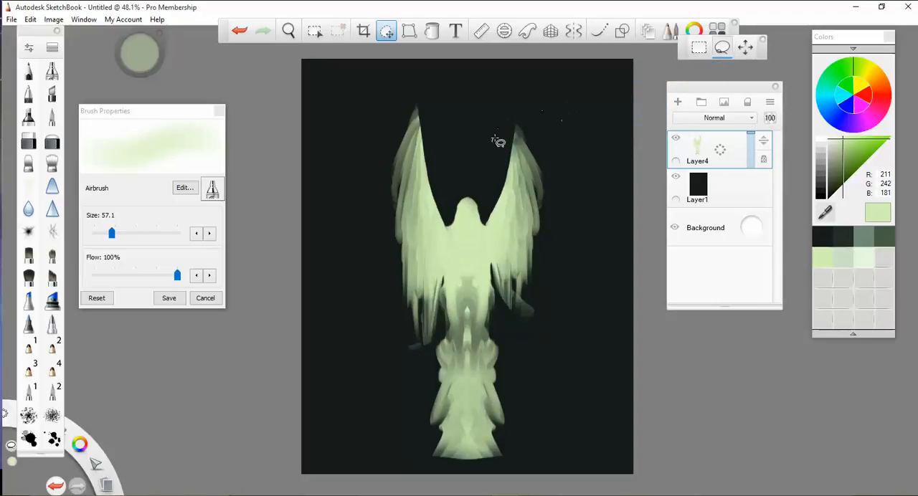
mouse_move(488, 226)
mouse_down()
mouse_move(494, 283)
mouse_move(513, 308)
mouse_move(570, 246)
mouse_move(576, 176)
mouse_move(516, 86)
mouse_move(543, 107)
mouse_up()
click(579, 83)
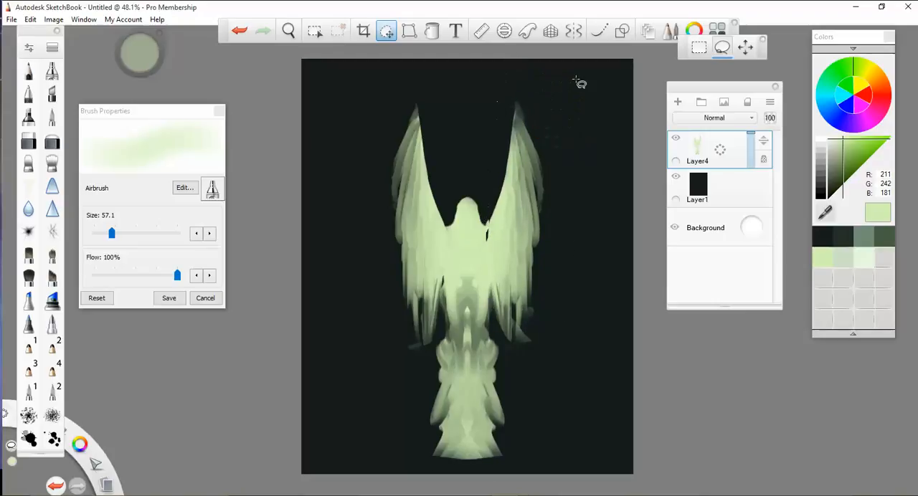
- Set the hard eraser's size to 14 and erase a spot where the left wing meets the shoulder
click(31, 141)
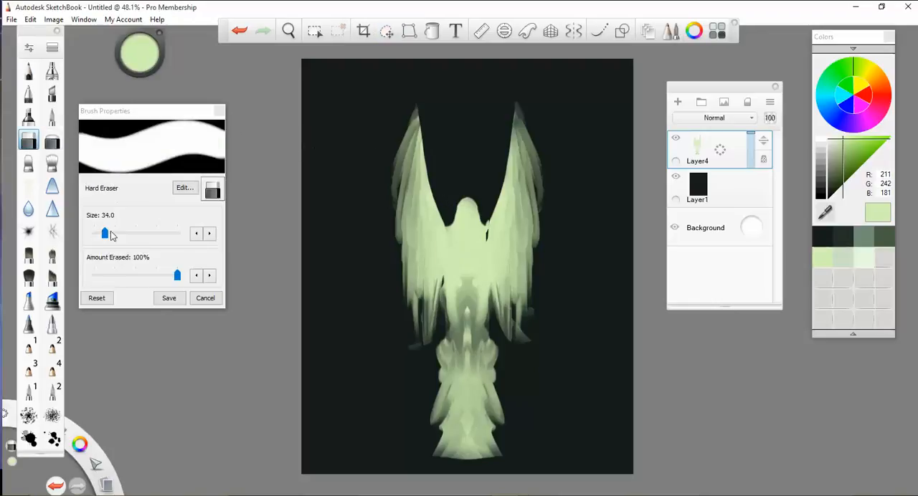
drag(105, 233, 99, 233)
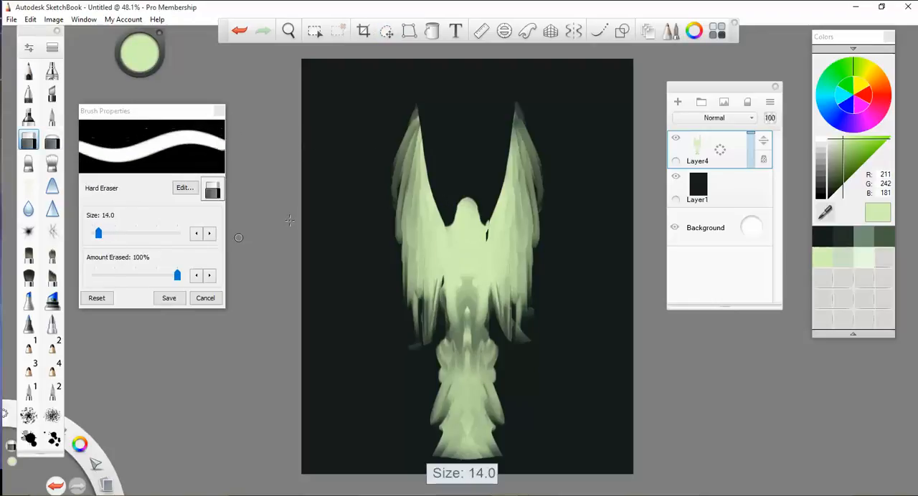
click(444, 223)
- Unlock the transparency of Layer4 and turn on mirror symmetry across the figure's vertical centre line
click(579, 309)
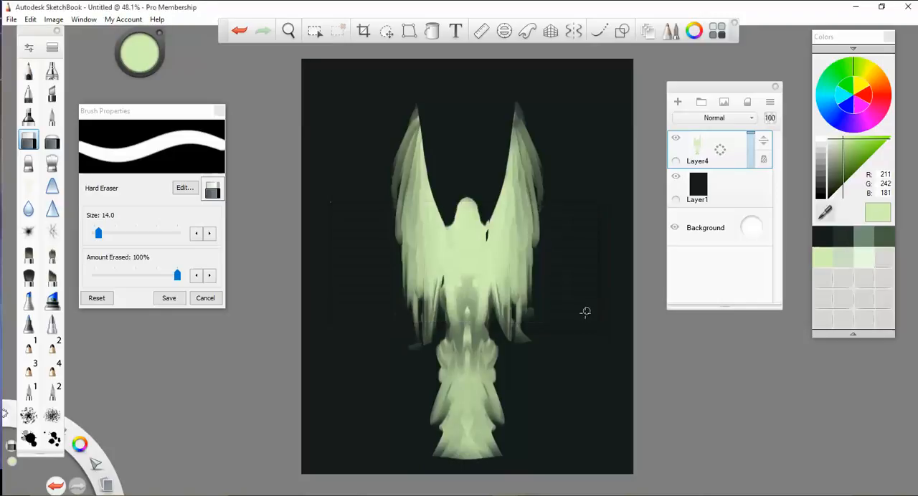
click(764, 160)
key(ctrl+z)
click(573, 30)
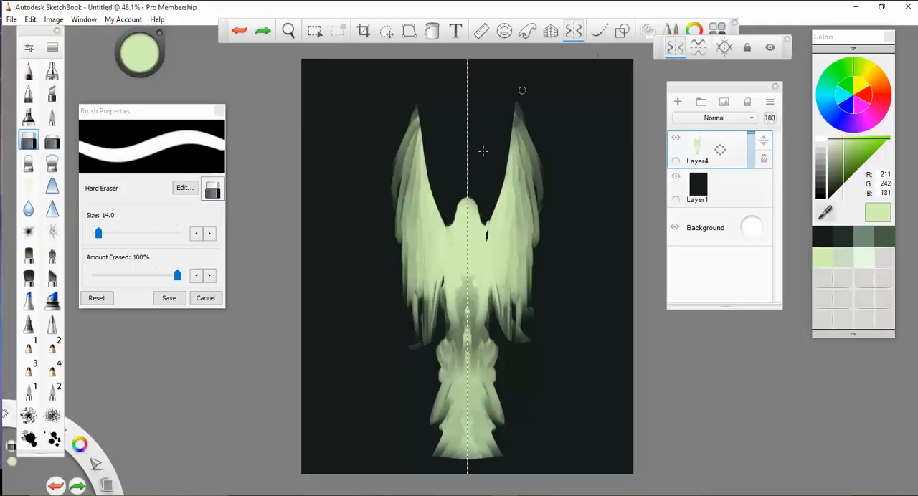
- Erase along the inner edges of both wings, shaping a smooth curve from the shoulders up to the wing tips
click(445, 221)
drag(432, 200, 424, 152)
click(426, 154)
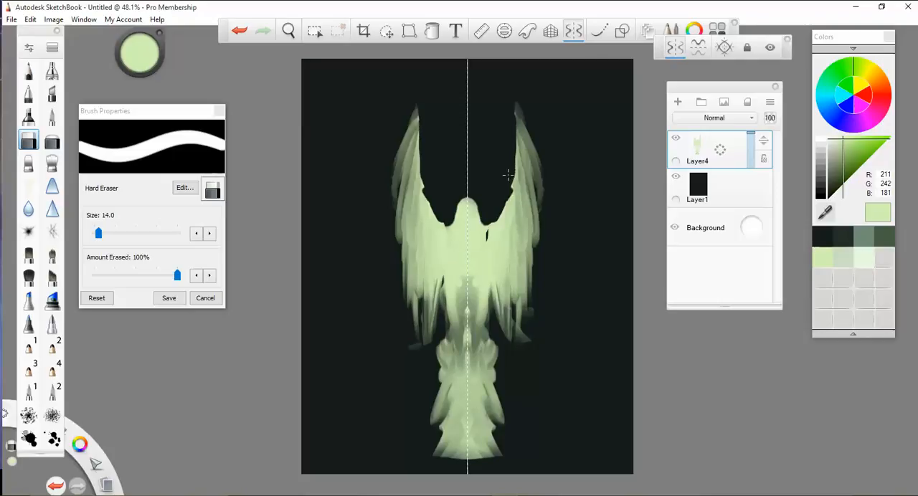
key(ctrl+z)
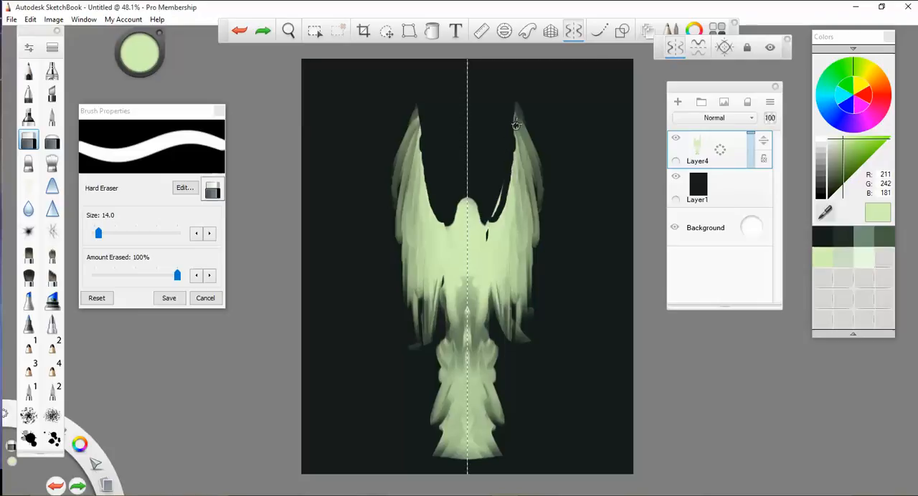
drag(512, 161, 508, 182)
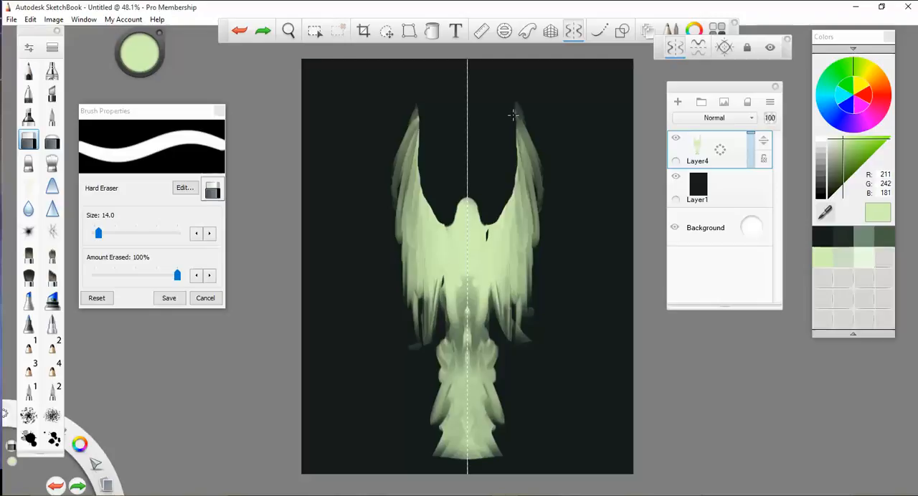
drag(514, 115, 512, 99)
- Smudge the torso and lower robe with Smudge Flat Brush 3, flaring the hem outward into a broad base
click(28, 163)
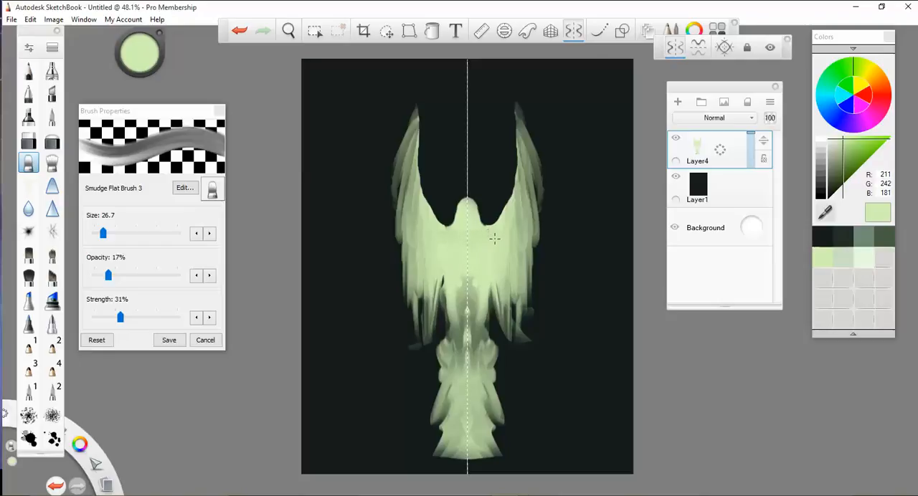
drag(473, 265, 462, 445)
drag(462, 452, 370, 452)
mouse_move(423, 452)
mouse_down()
mouse_move(450, 419)
mouse_move(430, 441)
mouse_move(463, 447)
mouse_up()
mouse_move(448, 422)
mouse_down()
mouse_move(460, 444)
mouse_move(461, 401)
mouse_up()
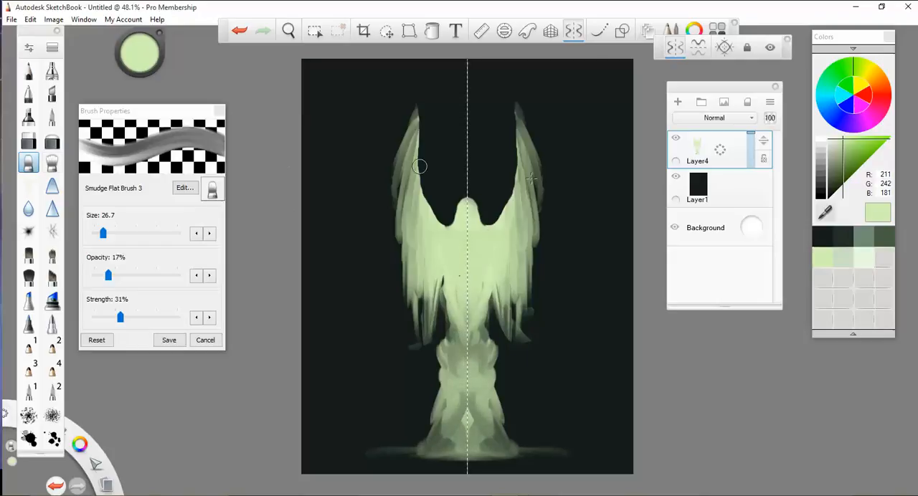
- Choose the muted green swatch (R 112, G 140, B 116) and the Ballpoint Pen for line sketching
click(887, 243)
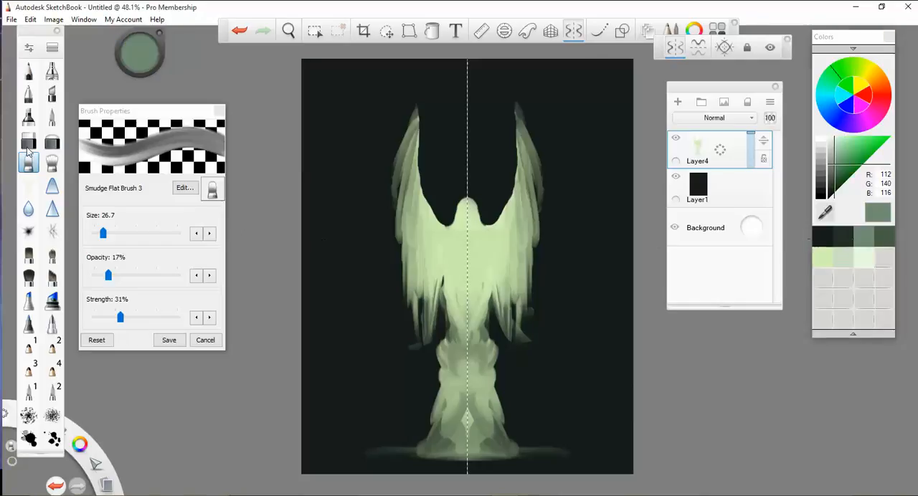
click(29, 94)
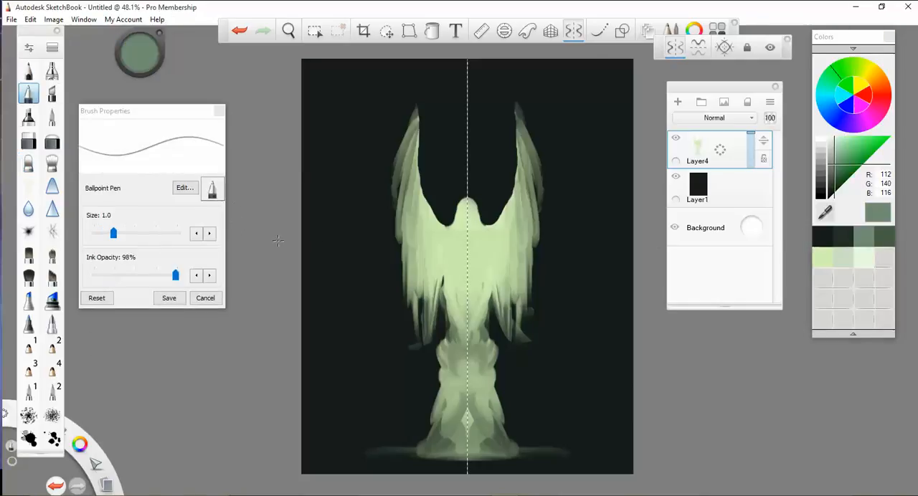
drag(453, 230, 461, 240)
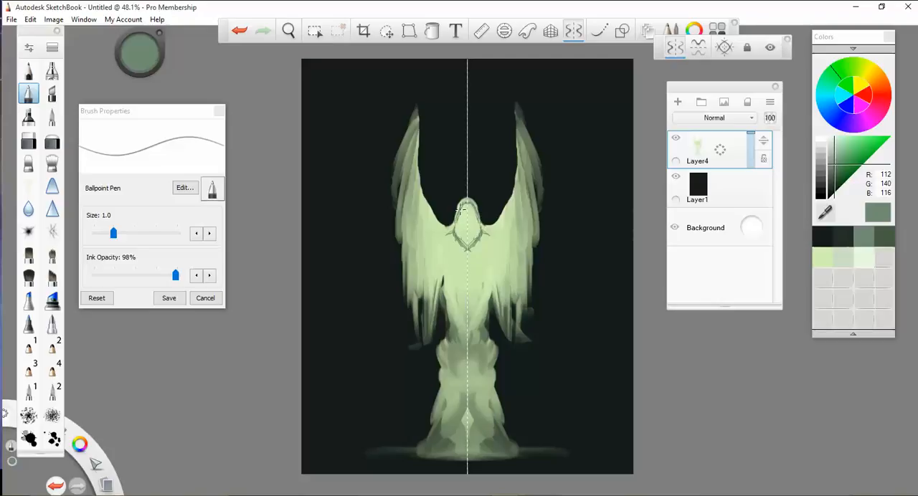
drag(489, 233, 506, 233)
key(ctrl+z)
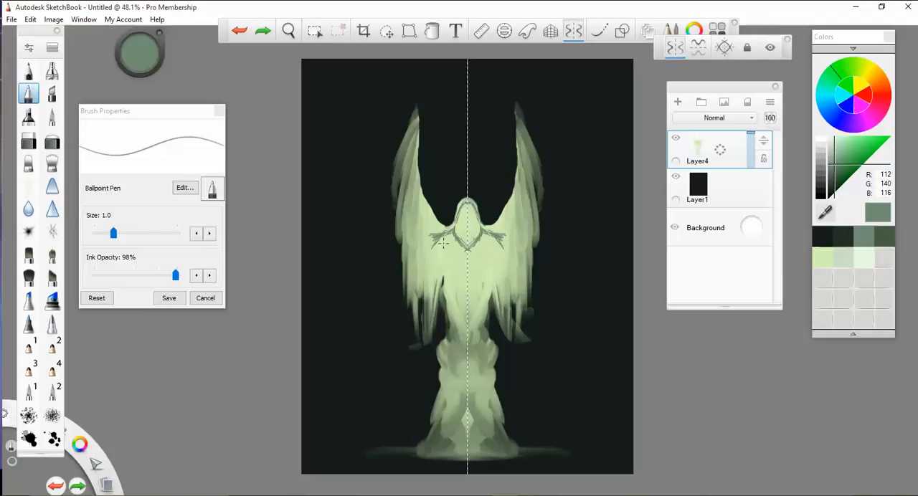
key(ctrl+z)
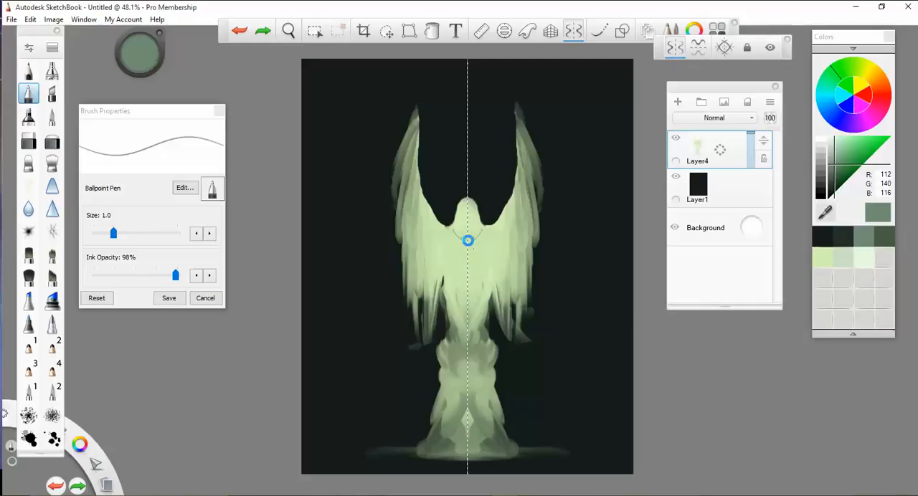
key(ctrl+z)
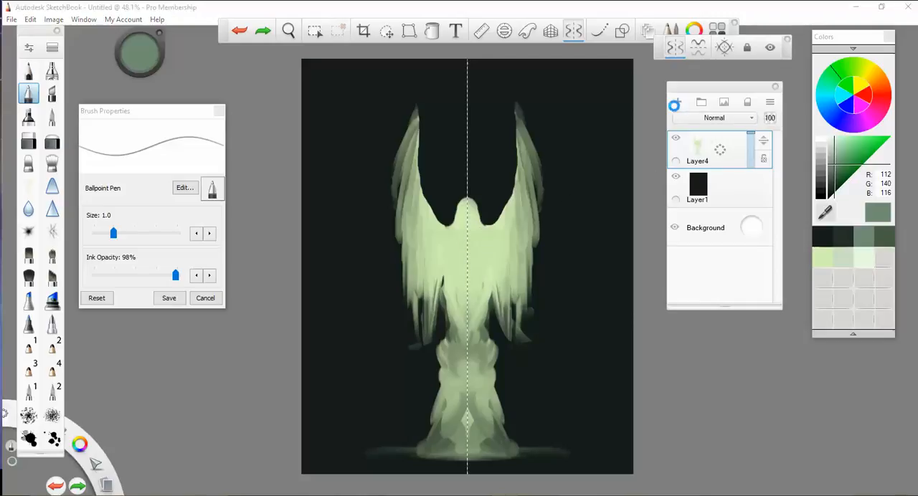
- Add a new layer above Layer4 and sketch a V-shaped neckline with shoulder lines, undoing the folded arms
click(677, 102)
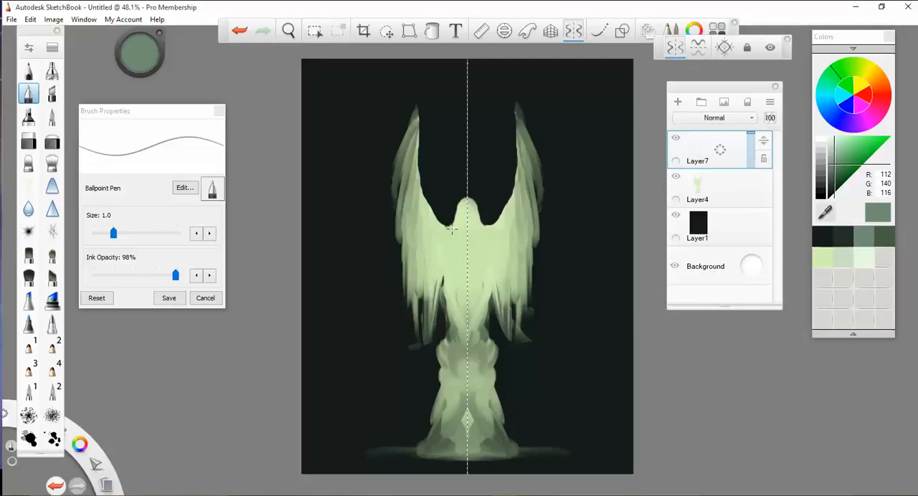
mouse_move(454, 228)
mouse_down()
mouse_move(467, 247)
mouse_move(454, 228)
mouse_move(441, 234)
mouse_move(441, 284)
mouse_up()
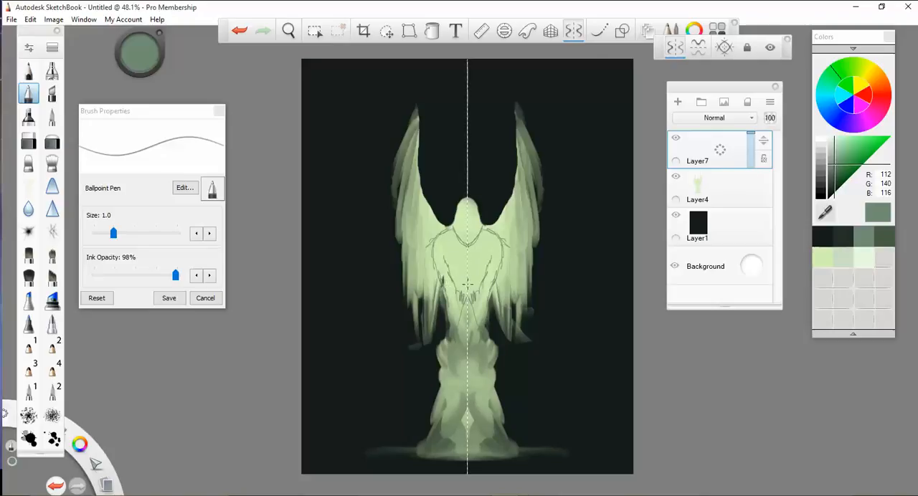
key(ctrl+z)
key(ctrl+z)
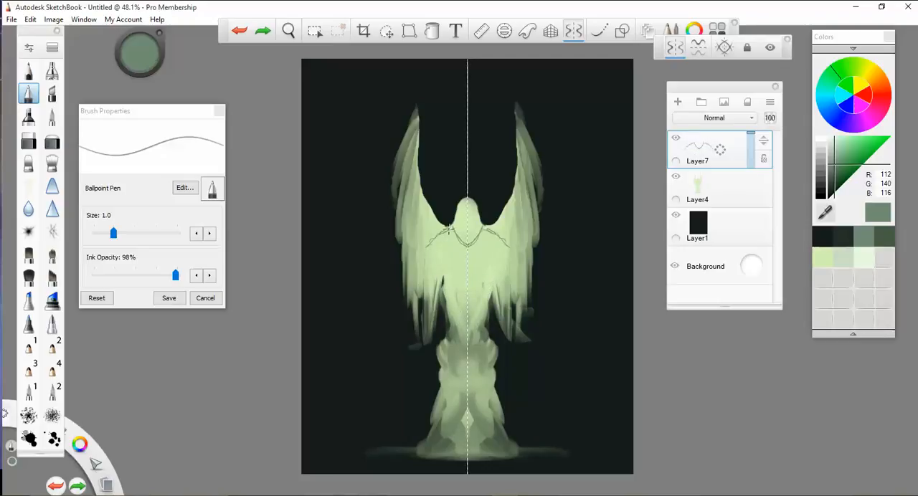
- Sketch a second, outstretched pair of wings from the shoulders, filling them with feathers, and outline the hood and chest feathers
drag(448, 230, 429, 244)
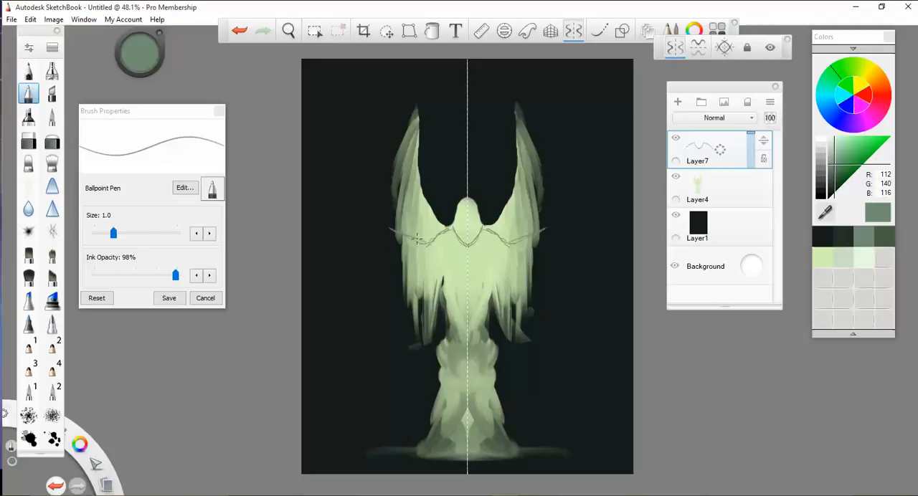
mouse_move(396, 231)
mouse_down()
mouse_move(390, 248)
mouse_move(450, 266)
mouse_up()
mouse_move(449, 236)
mouse_down()
mouse_move(459, 261)
mouse_move(460, 248)
mouse_move(427, 258)
mouse_up()
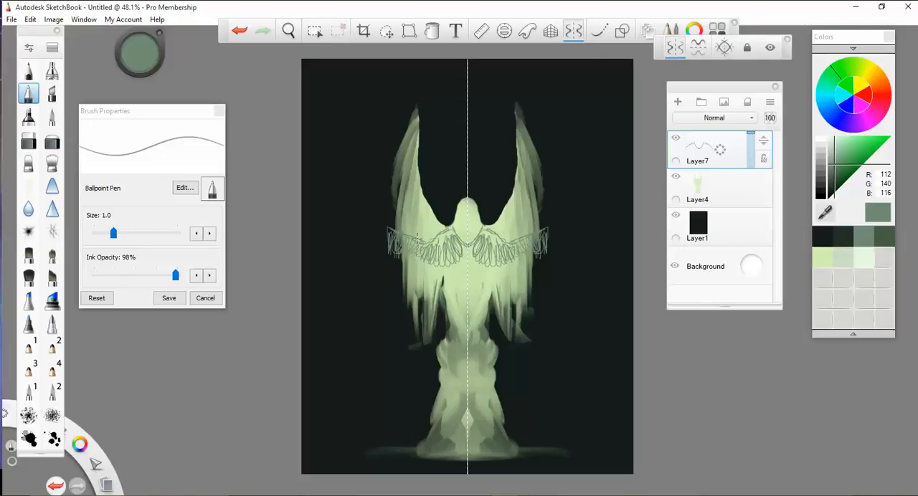
drag(392, 236, 394, 263)
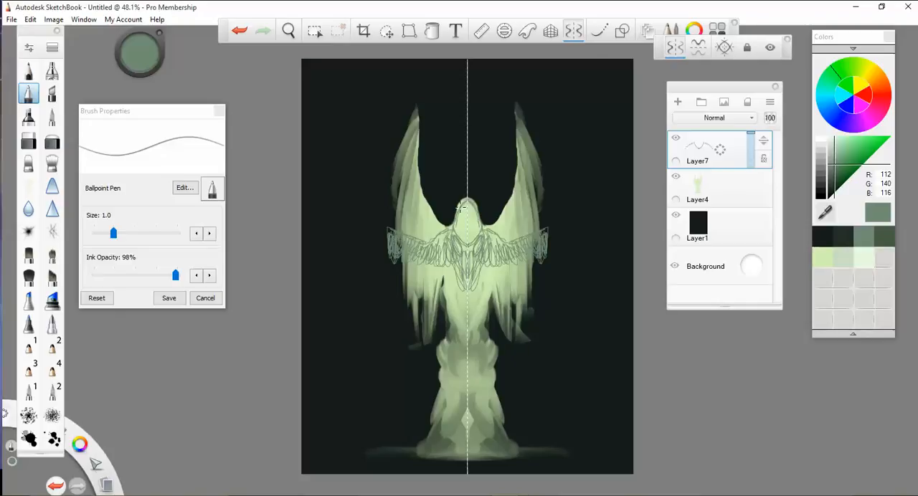
- Smudge the sketched lines of the hood, chest and outstretched wings into soft green shading with Smudge Flat Brush 3
click(29, 163)
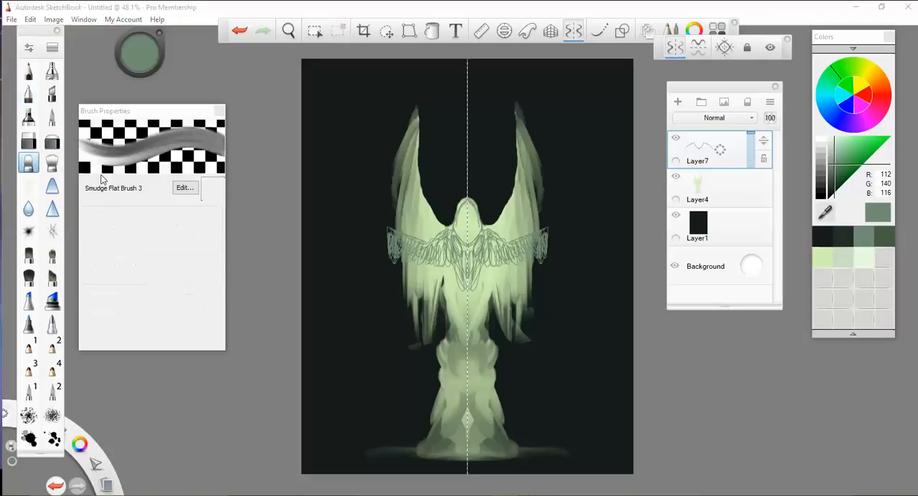
drag(464, 206, 455, 217)
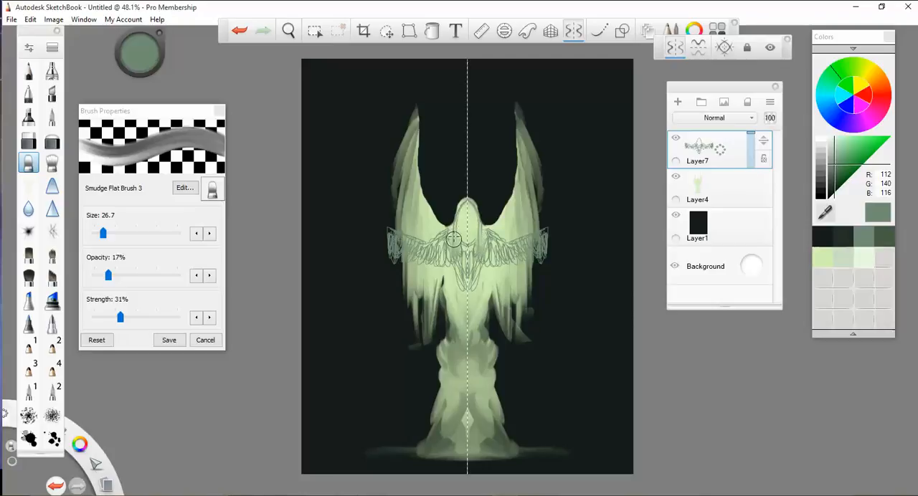
mouse_move(453, 239)
mouse_down()
mouse_move(429, 256)
mouse_move(395, 251)
mouse_move(396, 261)
mouse_move(436, 256)
mouse_move(440, 266)
mouse_move(438, 237)
mouse_move(450, 240)
mouse_move(460, 269)
mouse_move(456, 251)
mouse_move(481, 258)
mouse_move(494, 243)
mouse_up()
drag(420, 251, 392, 243)
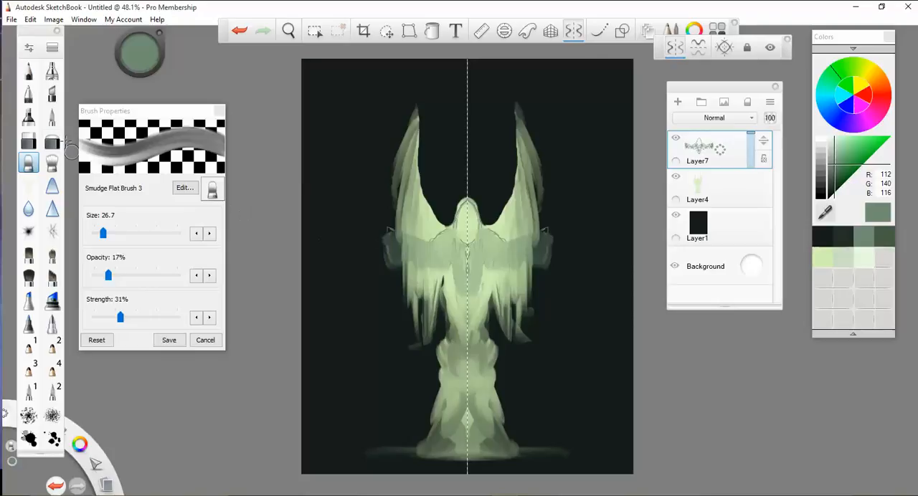
- Paint the outer ends of the outstretched wings solid muted green with the Paintbrush and smudge them into the wings
click(52, 116)
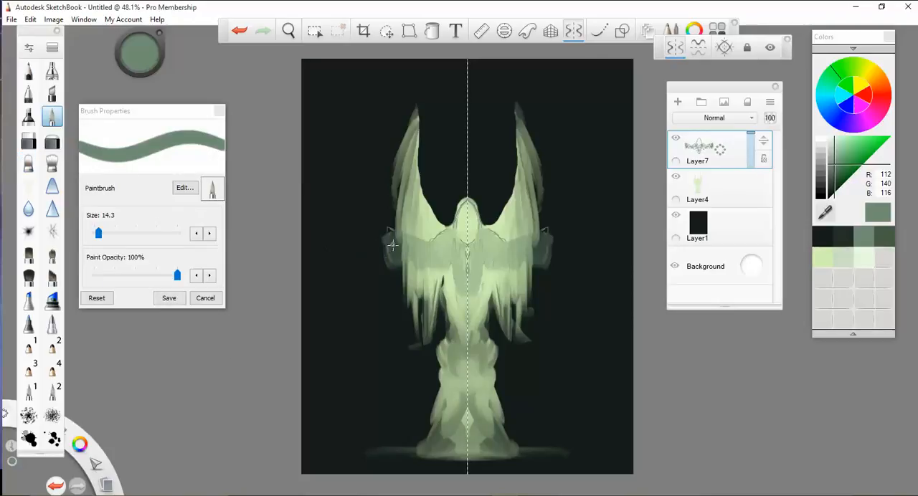
drag(392, 245, 390, 233)
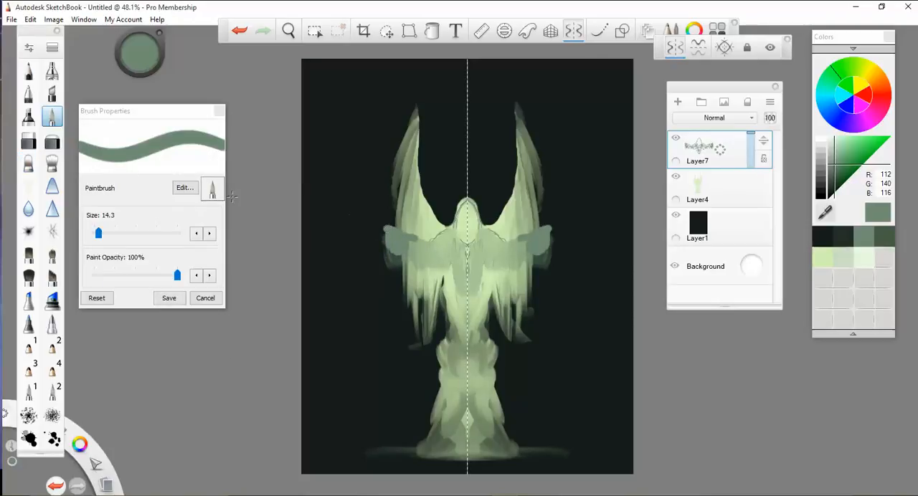
click(28, 164)
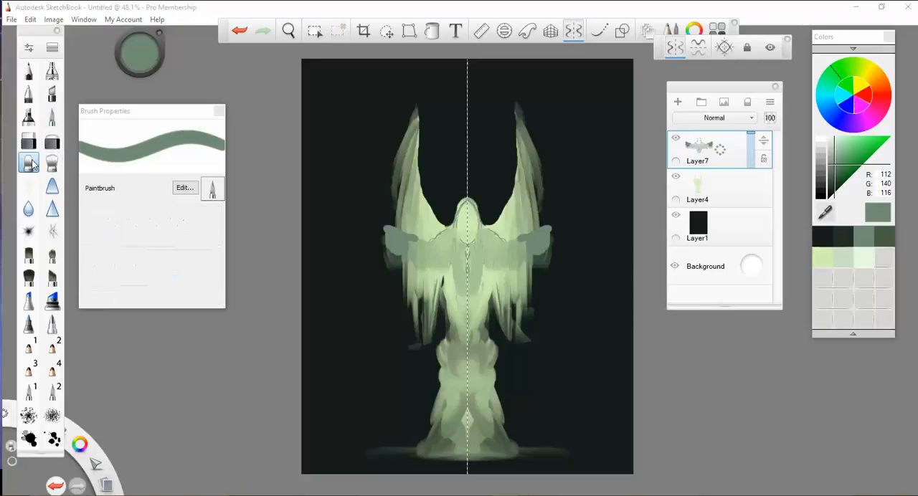
mouse_move(424, 244)
mouse_down()
mouse_move(438, 247)
mouse_move(412, 237)
mouse_move(394, 259)
mouse_move(387, 237)
mouse_move(388, 255)
mouse_move(420, 254)
mouse_up()
drag(546, 244, 556, 237)
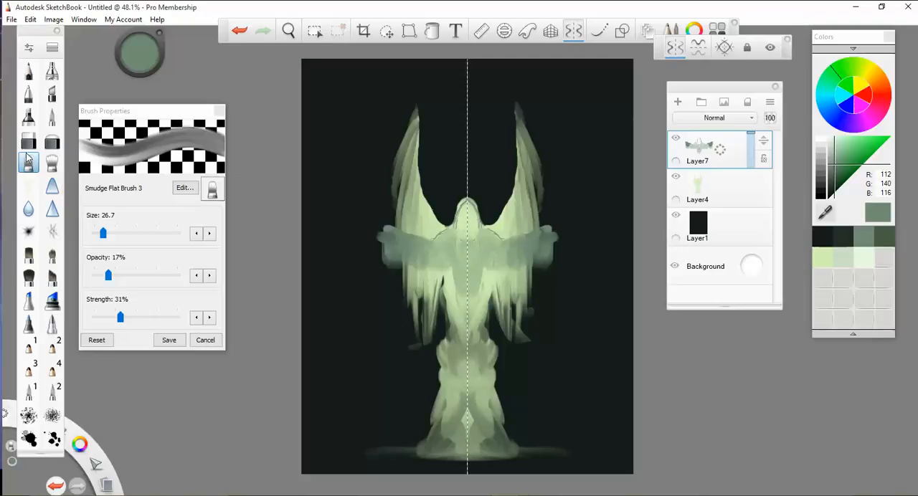
- Set the smudge brush's size to 30.2 and smear the ends of the outstretched wings outward and downward
click(104, 234)
drag(103, 234, 96, 234)
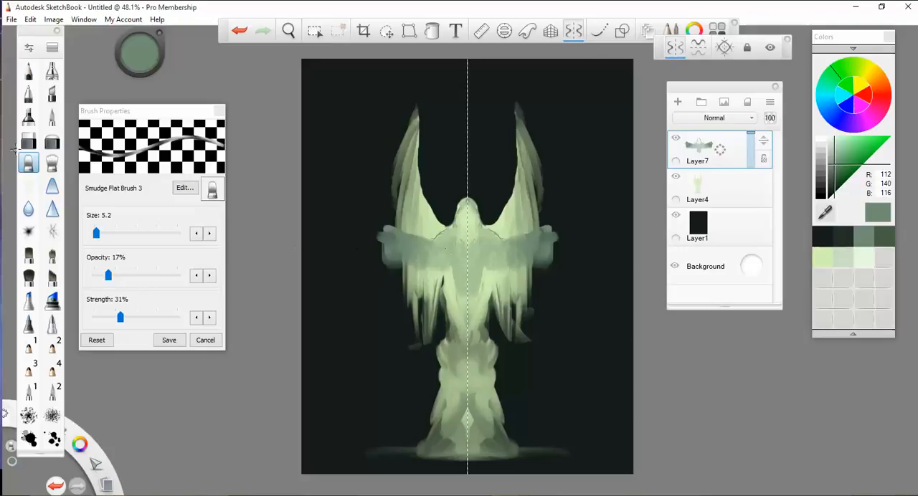
key(bracketleft)
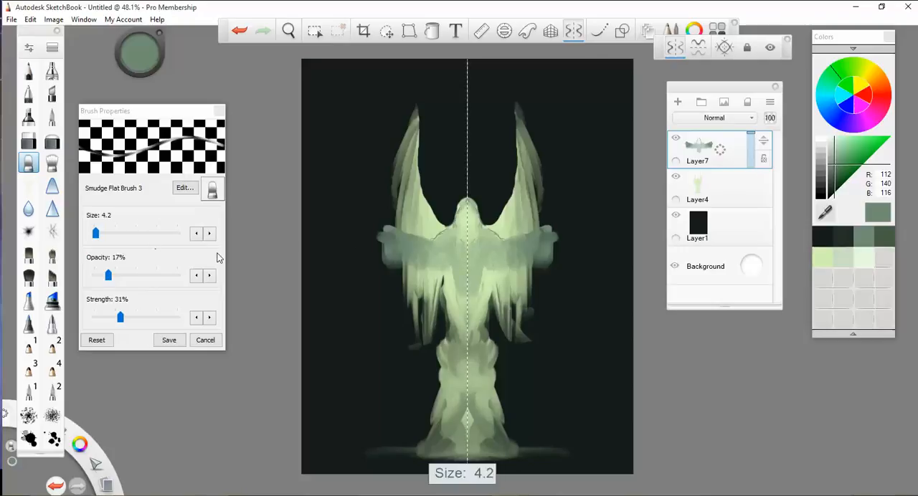
key(bracketright)
key(bracketright)
key(bracketright)
key(bracketright)
key(bracketright)
key(bracketright)
key(bracketright)
key(bracketright)
key(bracketright)
key(bracketright)
key(bracketright)
key(bracketright)
key(bracketright)
key(bracketright)
key(bracketright)
key(bracketright)
key(bracketright)
key(bracketright)
key(bracketright)
key(bracketright)
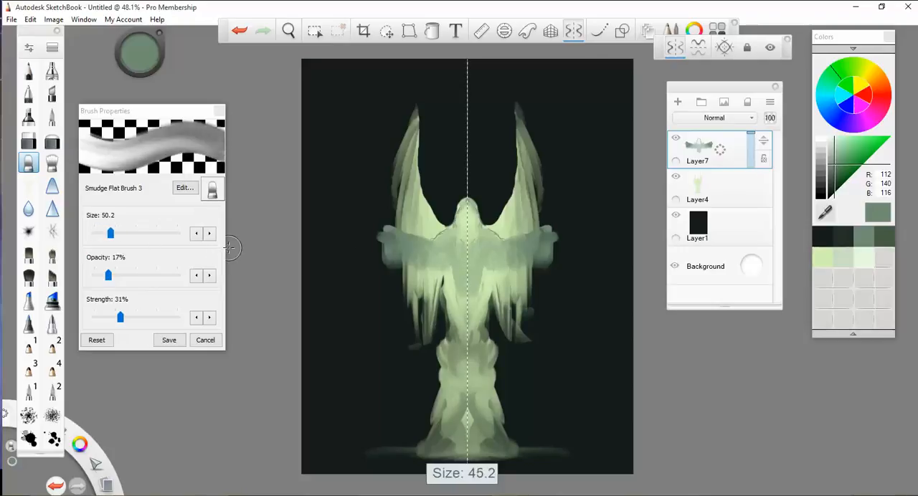
key(bracketleft)
key(bracketleft)
key(bracketleft)
key(bracketleft)
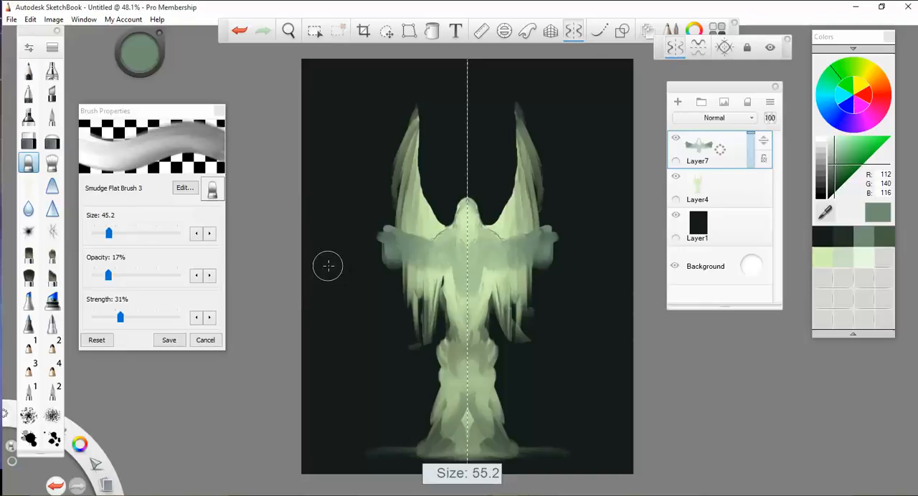
key(bracketleft)
key(bracketleft)
key(bracketleft)
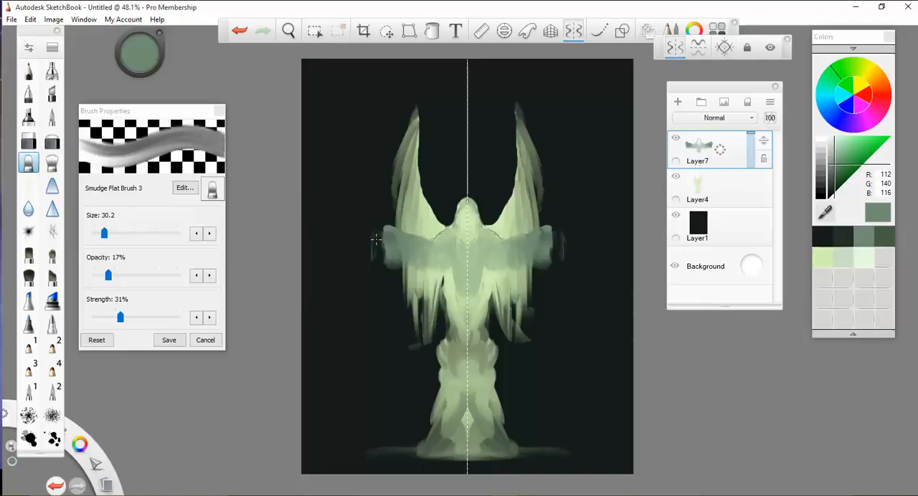
mouse_move(386, 245)
mouse_down()
mouse_move(376, 239)
mouse_move(369, 270)
mouse_up()
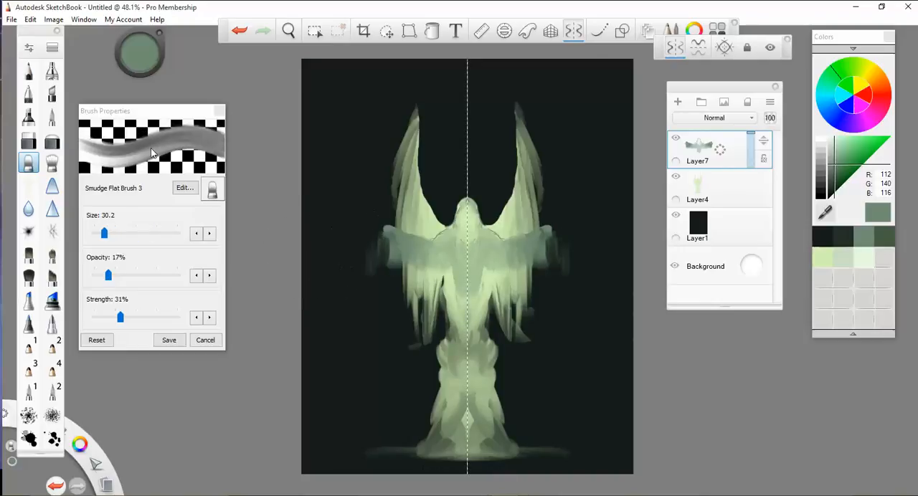
- Erase the smeared ends of the outstretched wings with the Hard Eraser, leaving small pointed upper corners
click(29, 142)
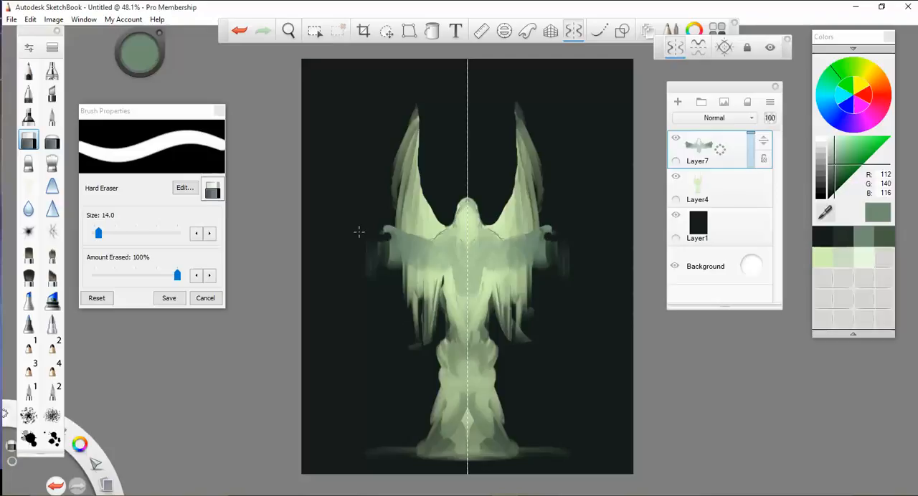
drag(359, 231, 382, 245)
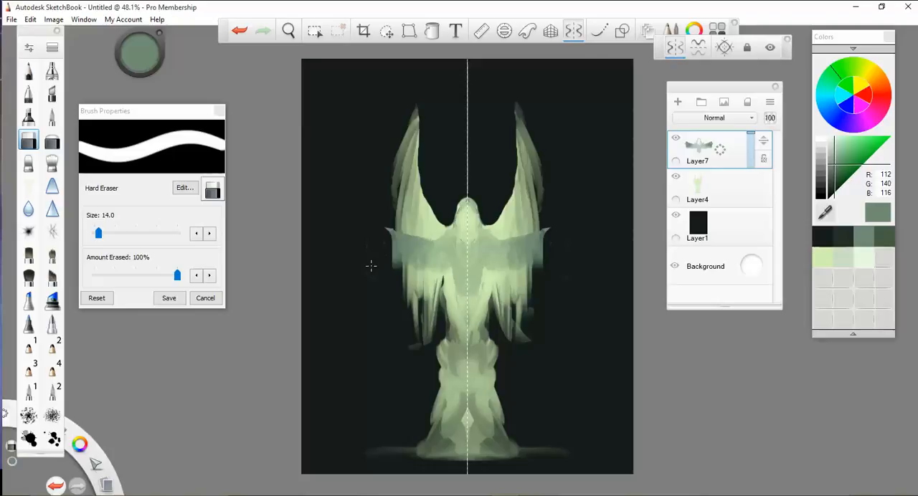
- On Layer4, erase the stray marks at the hanging feather tips and open dark gaps between the waist and wings
click(731, 198)
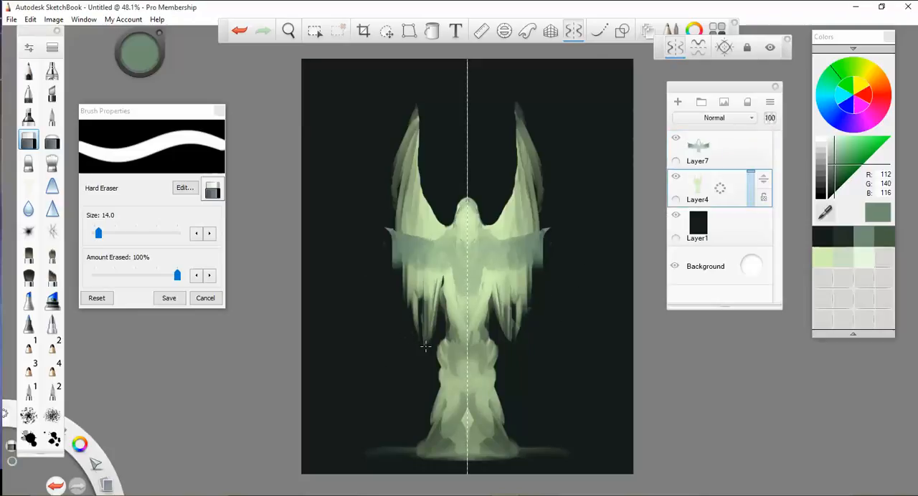
mouse_move(438, 285)
mouse_down()
mouse_move(443, 278)
mouse_move(443, 337)
mouse_up()
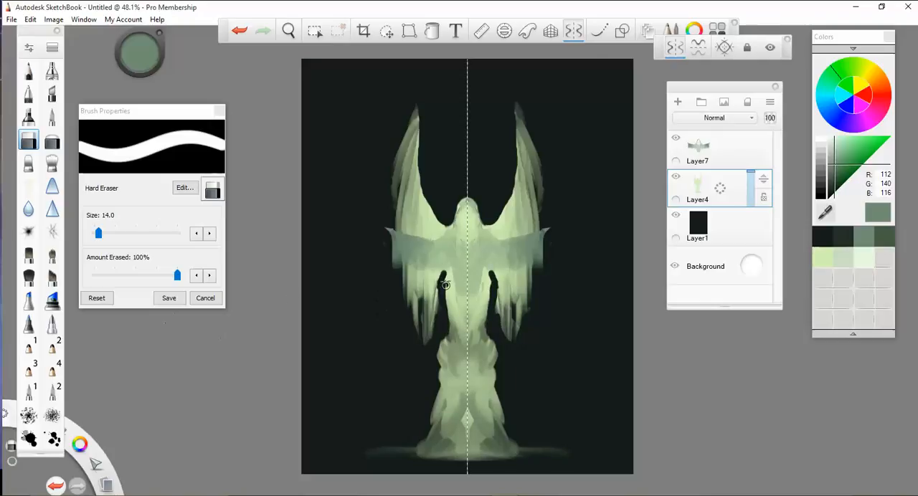
- Widen the dark gaps beside the waist with the Hard Eraser and smudge the body downward into long soft folds
mouse_move(445, 285)
mouse_down()
mouse_move(445, 314)
mouse_move(449, 283)
mouse_move(450, 294)
mouse_up()
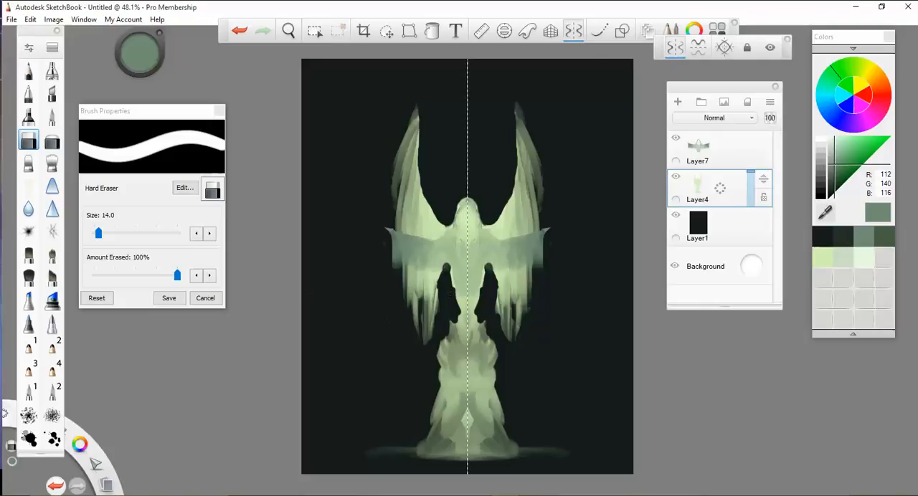
click(29, 164)
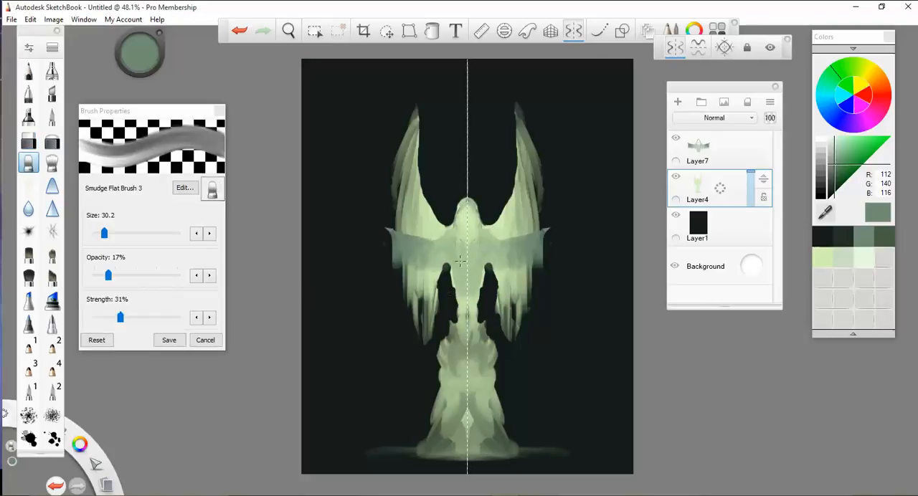
mouse_move(460, 262)
mouse_down()
mouse_move(465, 287)
mouse_move(469, 273)
mouse_move(469, 308)
mouse_move(452, 327)
mouse_move(477, 358)
mouse_move(463, 316)
mouse_move(473, 406)
mouse_move(449, 385)
mouse_up()
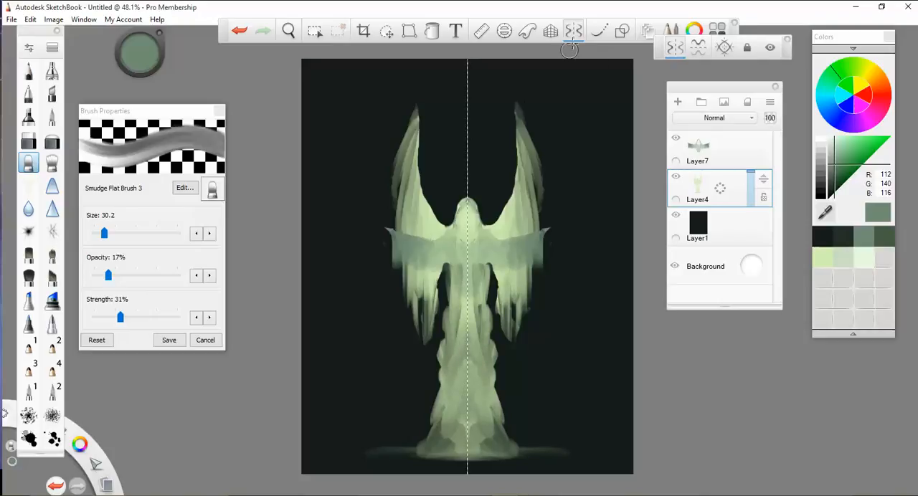
- Turn off symmetry and smudge diagonal, twisting folds across the robe from the waist down to the base
click(573, 30)
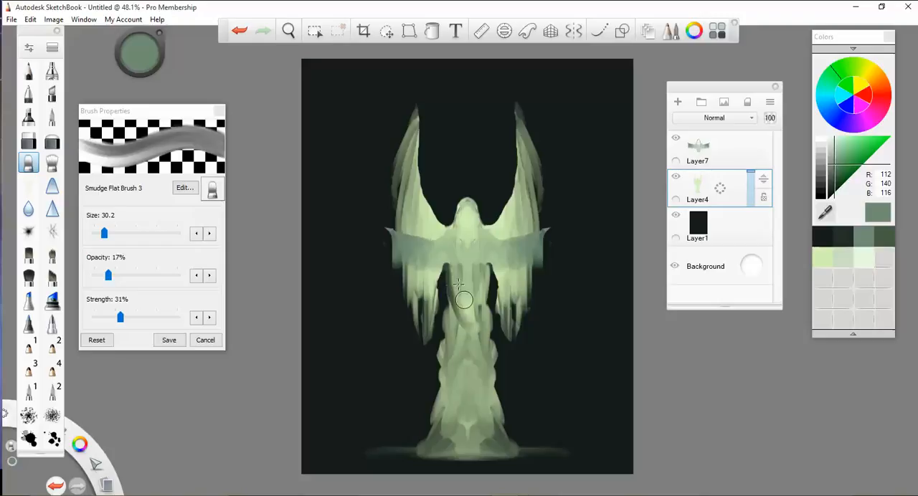
mouse_move(458, 285)
mouse_down()
mouse_move(469, 349)
mouse_move(451, 313)
mouse_move(456, 431)
mouse_move(437, 419)
mouse_move(450, 421)
mouse_move(442, 384)
mouse_move(451, 395)
mouse_move(450, 375)
mouse_move(461, 368)
mouse_move(465, 385)
mouse_move(463, 334)
mouse_move(481, 332)
mouse_move(474, 306)
mouse_move(485, 283)
mouse_move(486, 301)
mouse_move(485, 276)
mouse_up()
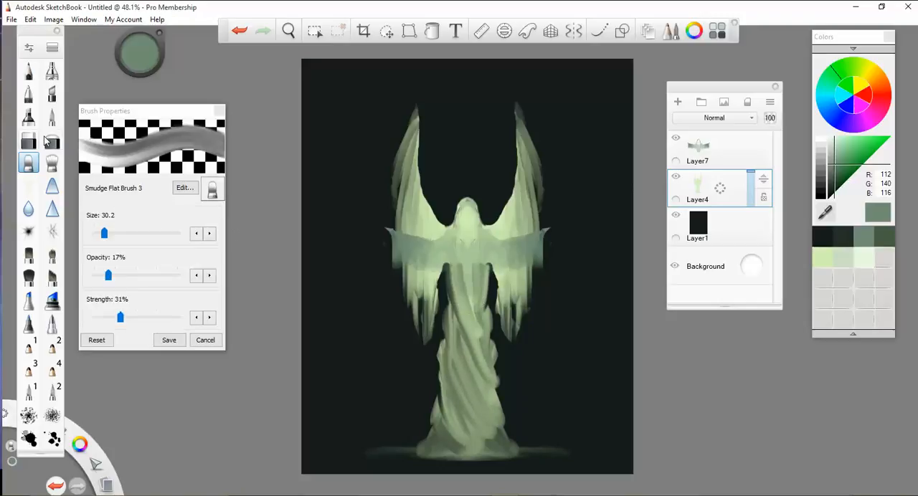
- Clean up the dark gaps between the waist and both hanging wings with the Hard Eraser
click(28, 142)
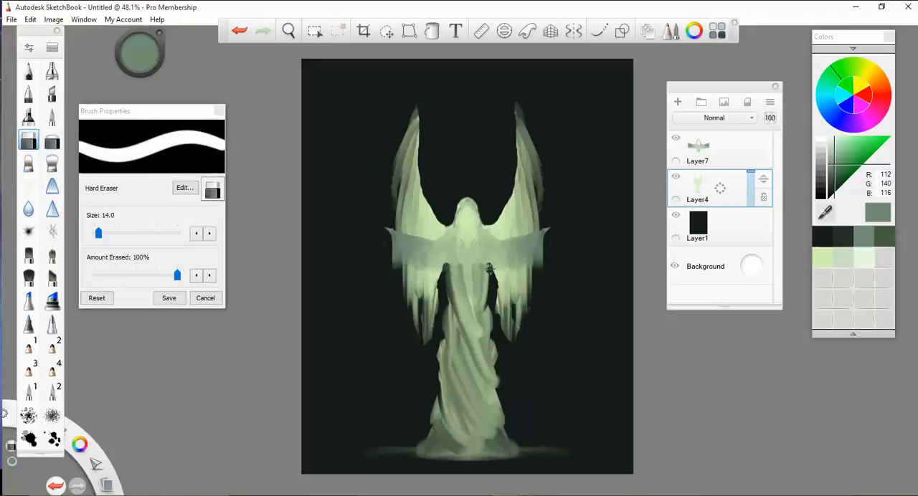
drag(490, 269, 490, 269)
drag(493, 287, 497, 294)
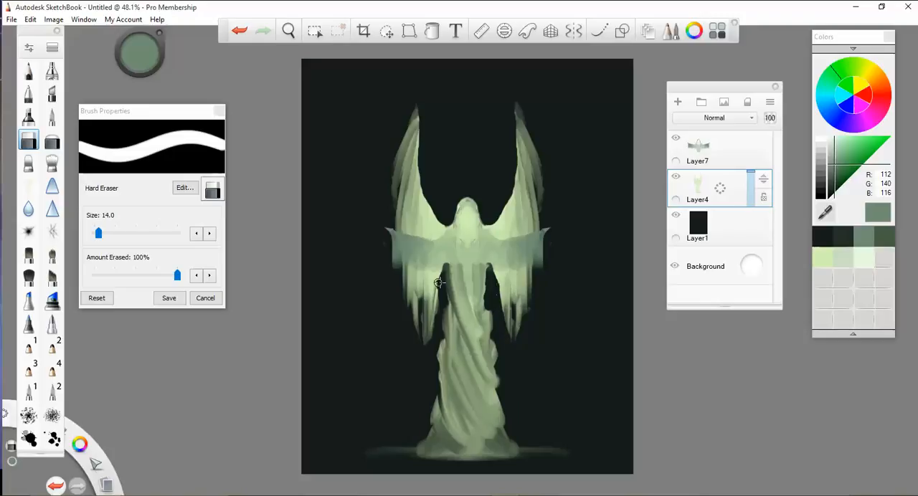
drag(440, 282, 436, 319)
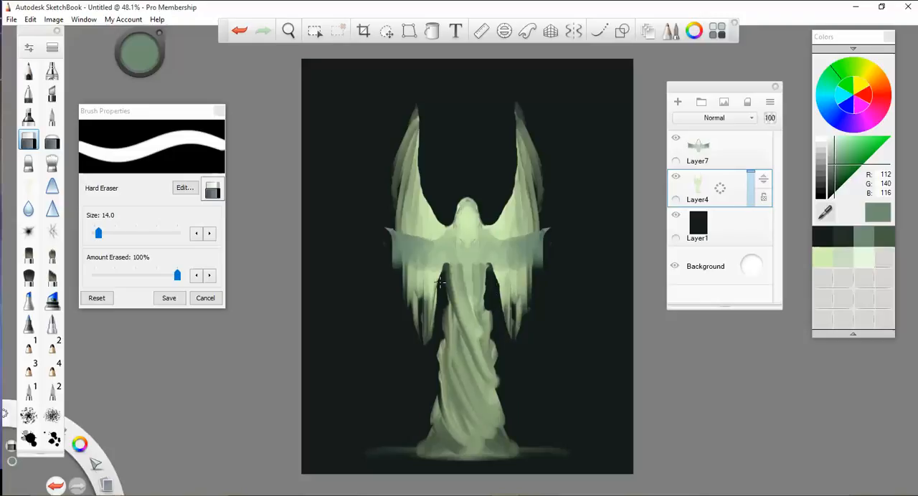
- Set the smudge brush's strength to 11% and undo the test smears on the right hanging wing
click(29, 164)
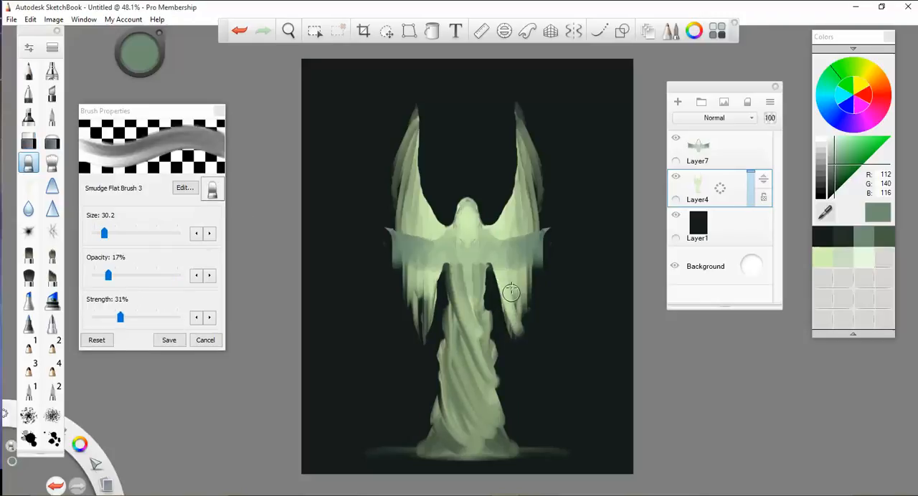
drag(512, 285, 518, 337)
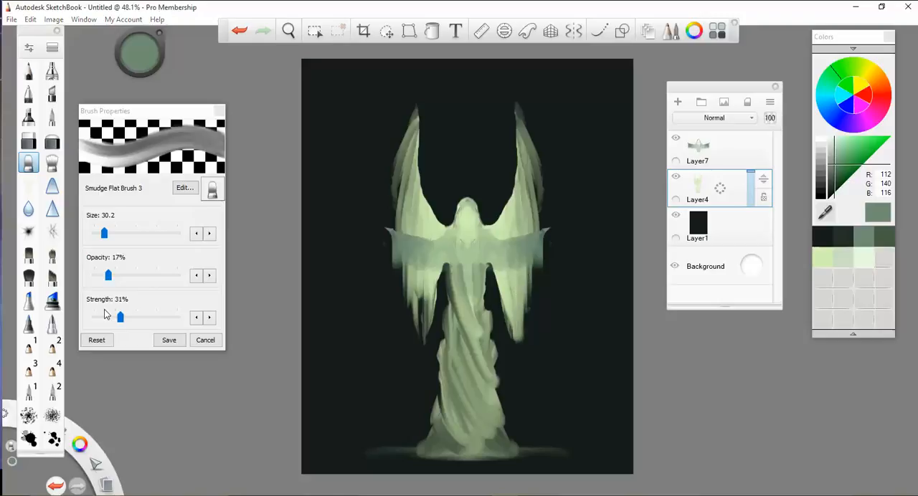
drag(109, 320, 103, 317)
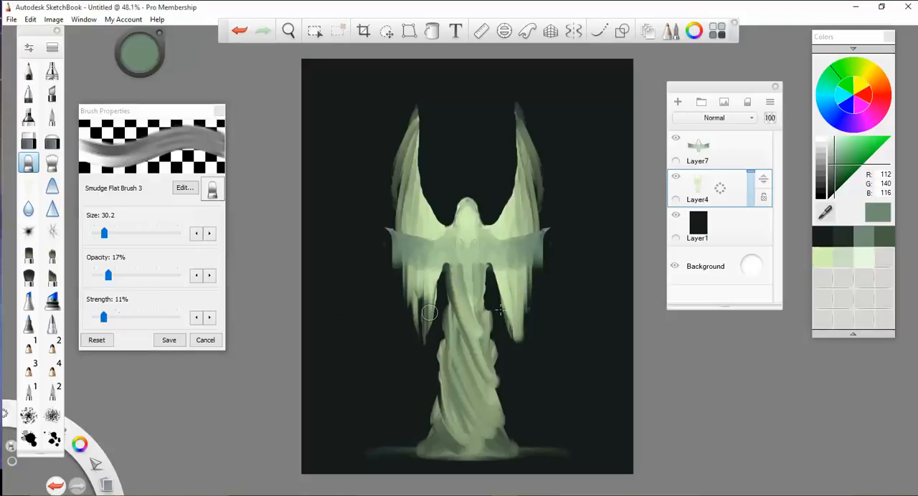
key(ctrl+z)
key(ctrl+z)
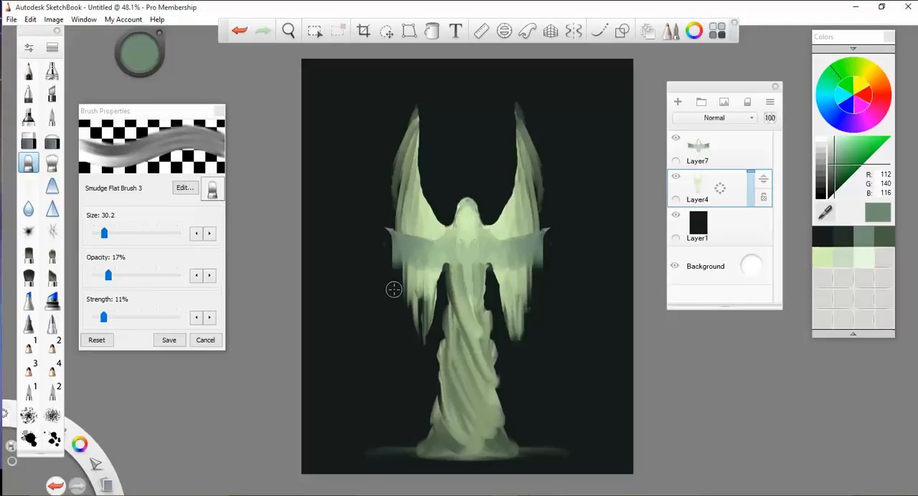
- Reduce the smudge brush's size to 15.2 and undo the recent smears on the hanging feather tips
key(bracketleft)
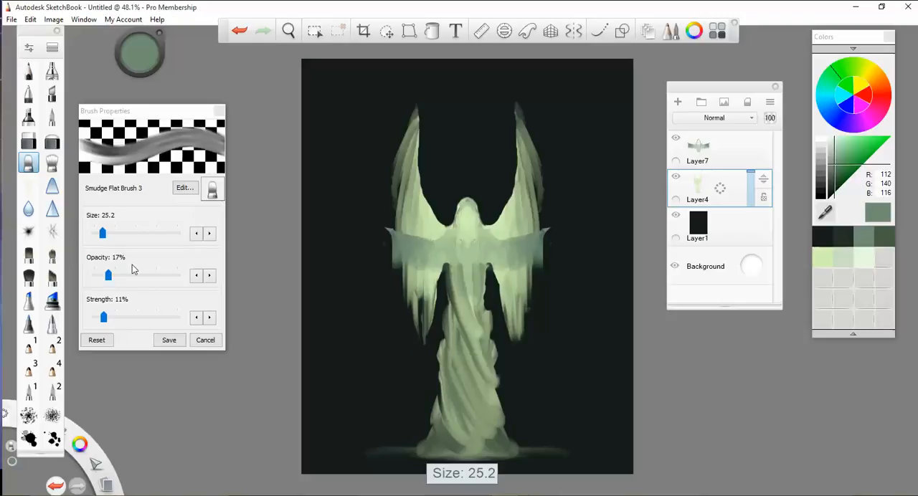
key(bracketleft)
key(bracketleft)
drag(423, 291, 422, 340)
key(ctrl+z)
key(ctrl+z)
key(ctrl+z)
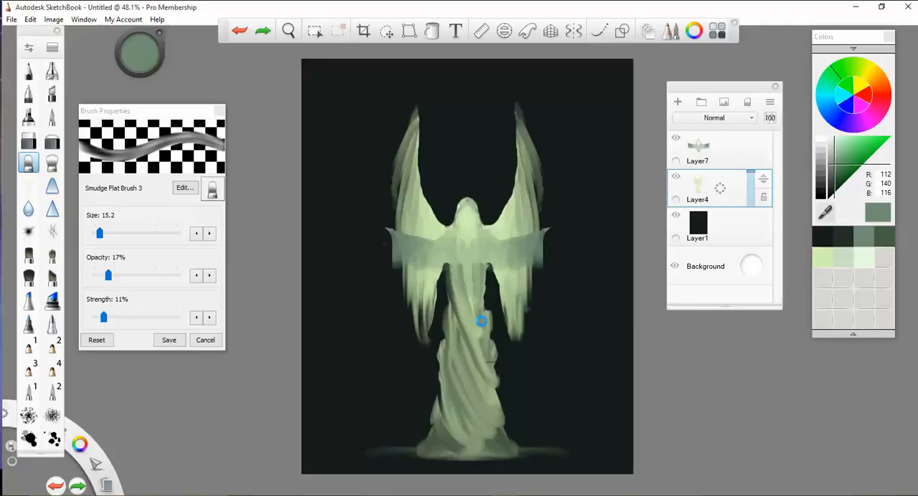
key(ctrl+z)
key(ctrl+z)
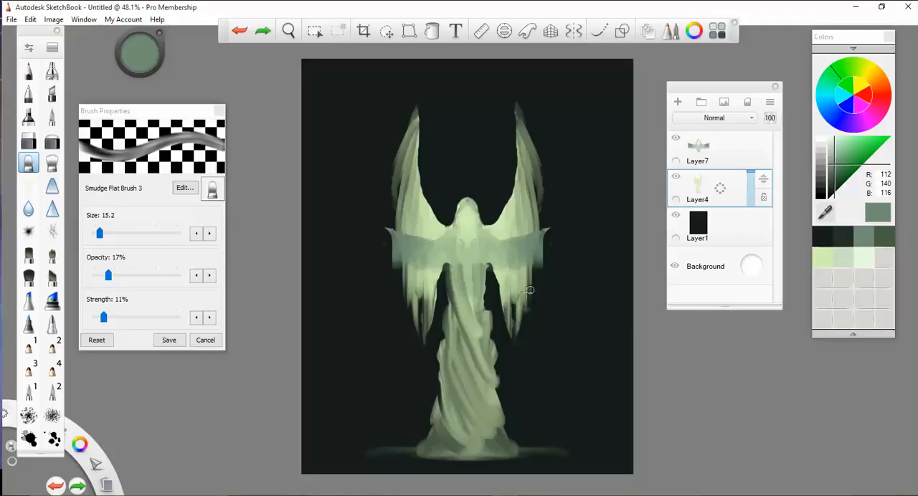
- Smudge the hanging feathers of both wings downward into thin, separate strands
drag(528, 288, 525, 321)
drag(511, 281, 510, 337)
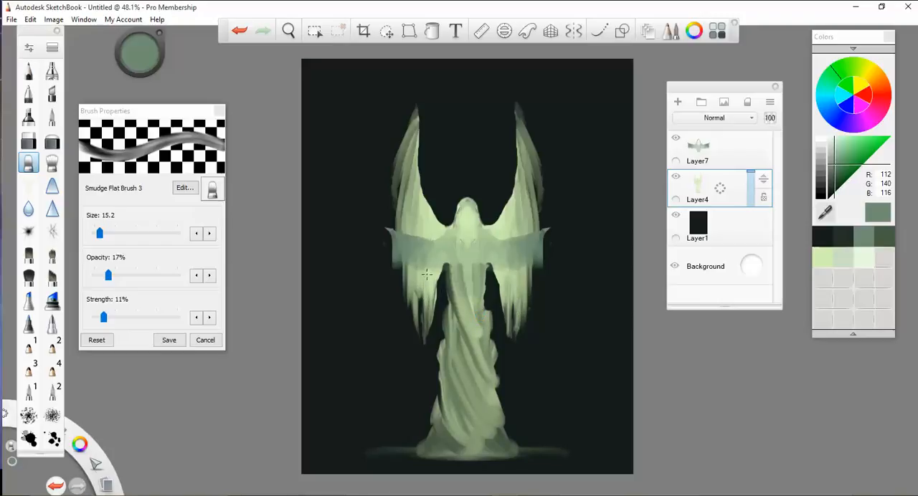
drag(426, 275, 422, 327)
- Smudge the robe into wispy, flame-like folds and pull the upper corners of the outstretched wings outward, leaving symmetry off
click(573, 31)
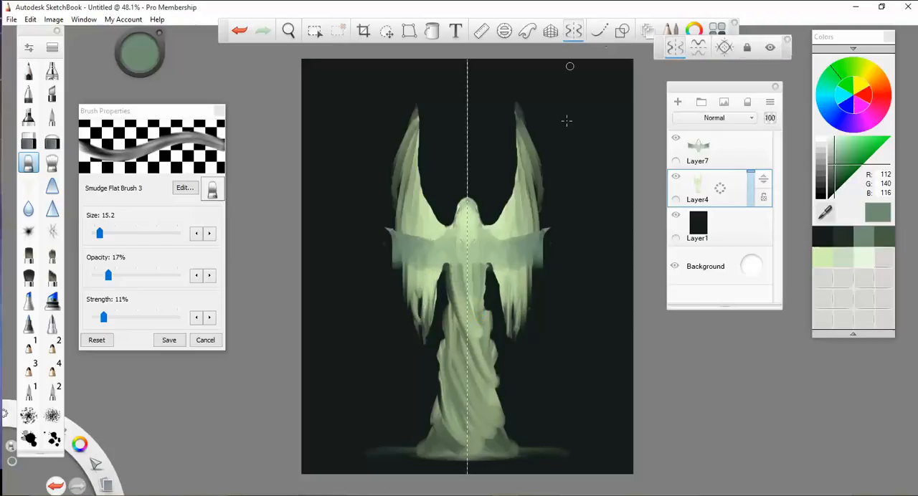
click(575, 37)
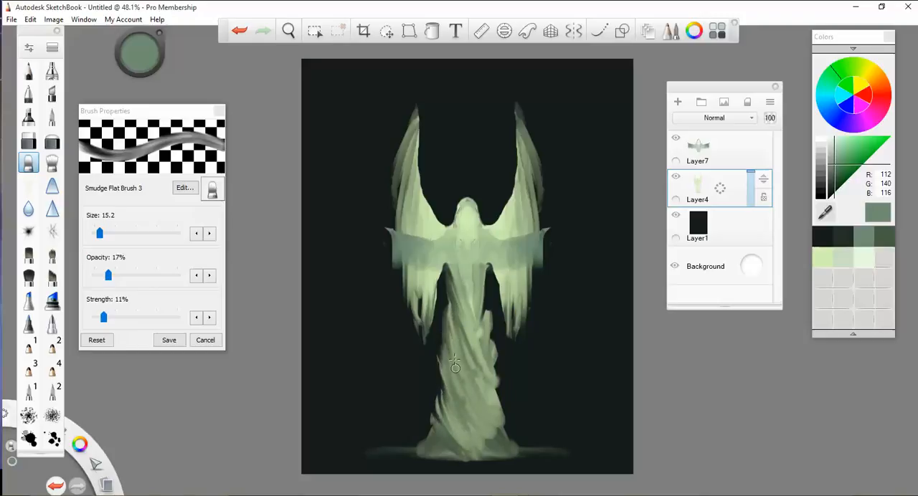
drag(486, 297, 474, 382)
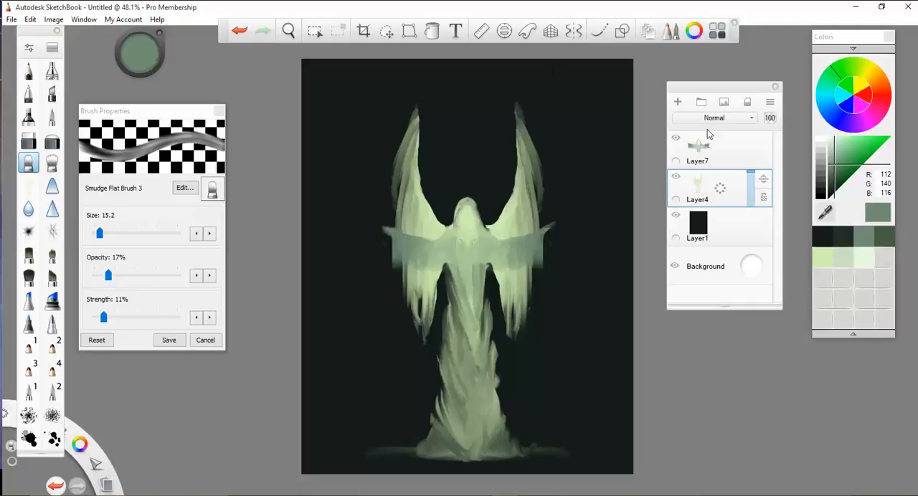
- Merge Layer7 down into Layer4, and shrink the combined figure while moving it toward the canvas's lower right
click(731, 152)
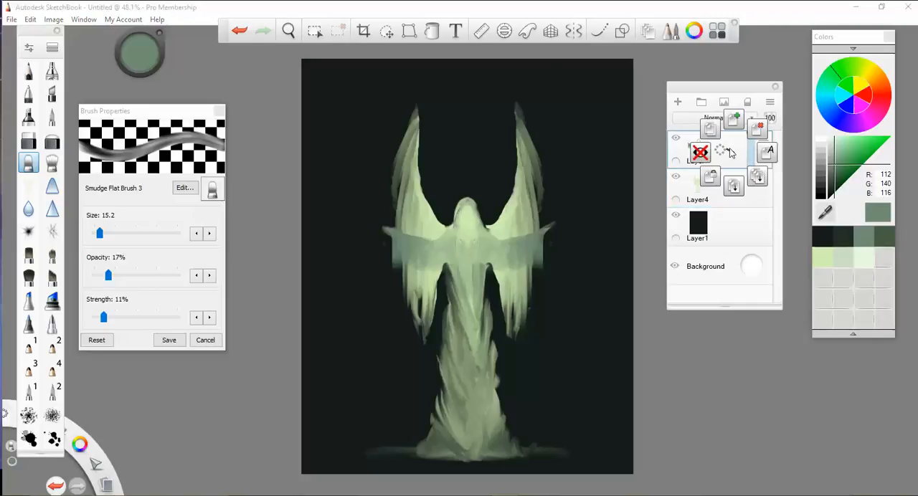
click(731, 183)
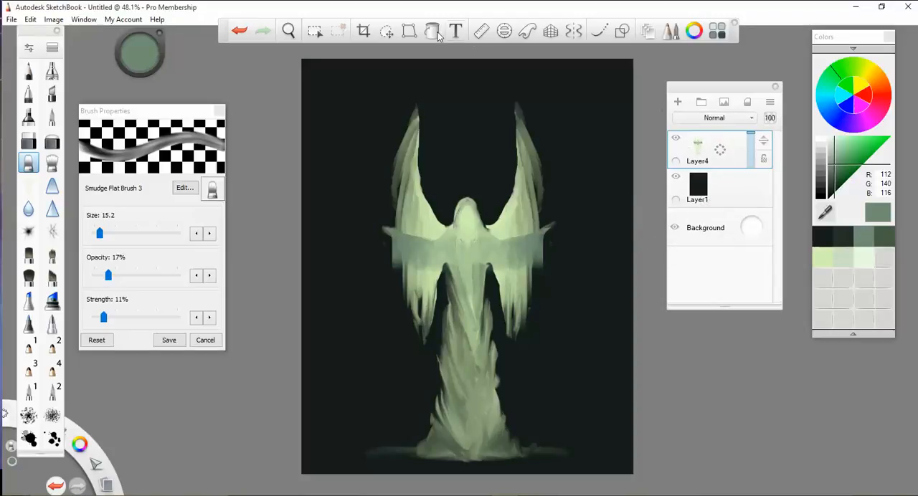
click(386, 31)
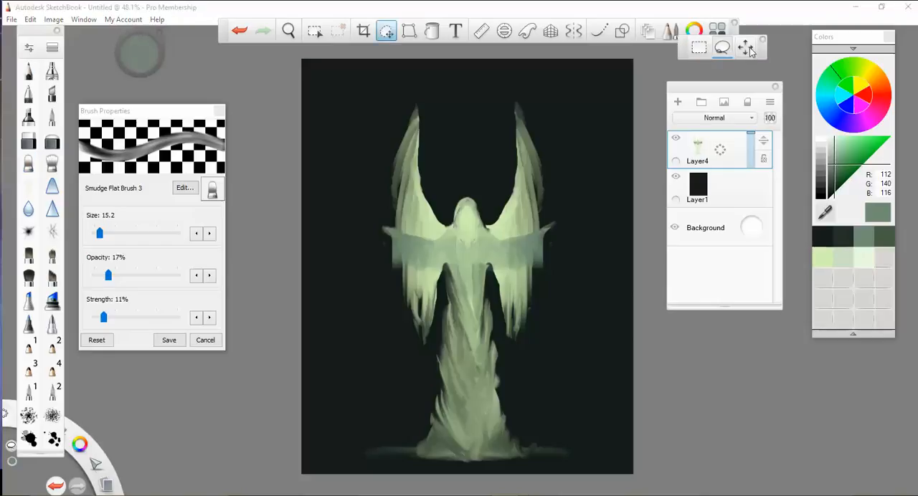
click(746, 46)
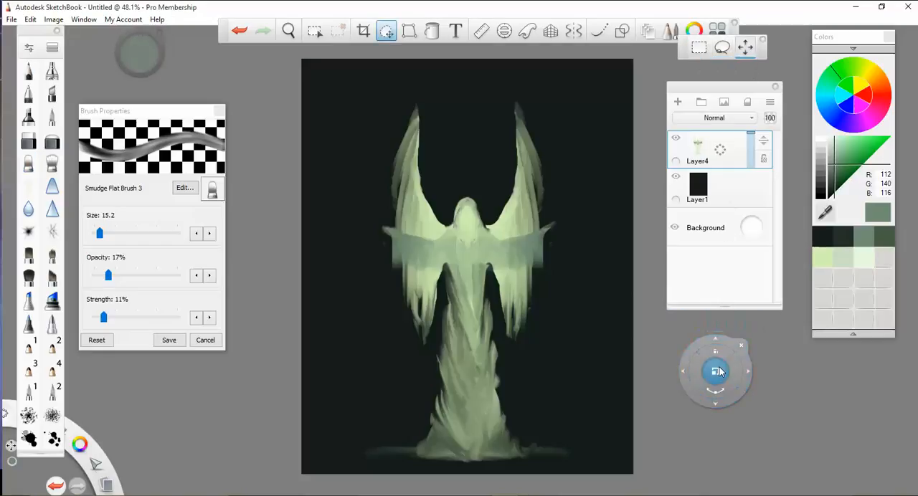
drag(715, 373, 707, 368)
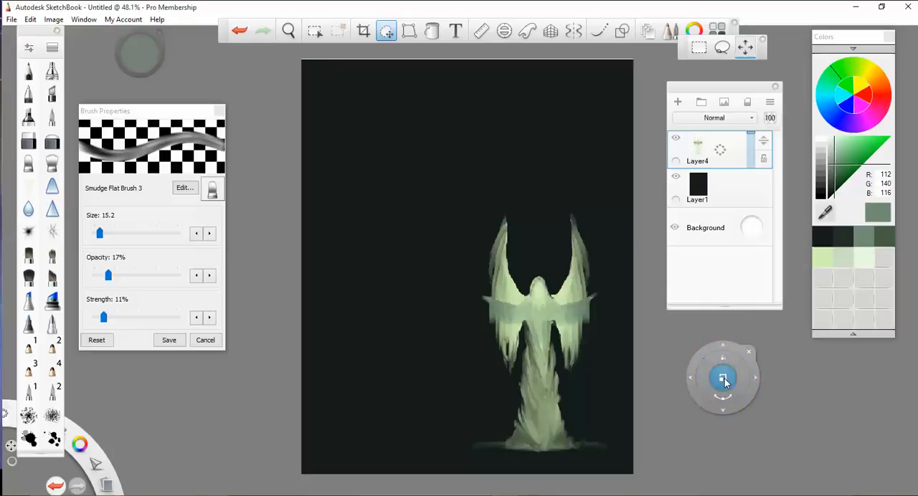
- Try several sizes and positions for the figure, and place it slightly right of centre at about three quarters of its original height
drag(722, 380, 792, 392)
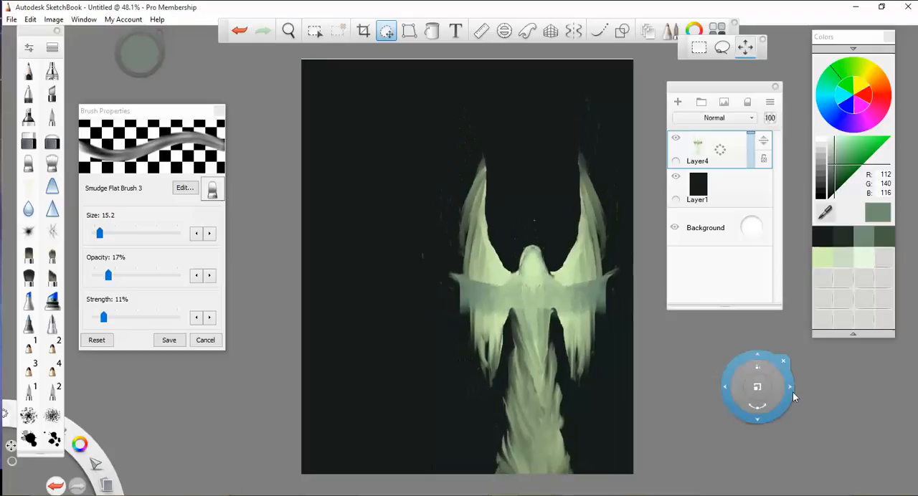
drag(720, 382, 671, 327)
drag(778, 383, 777, 381)
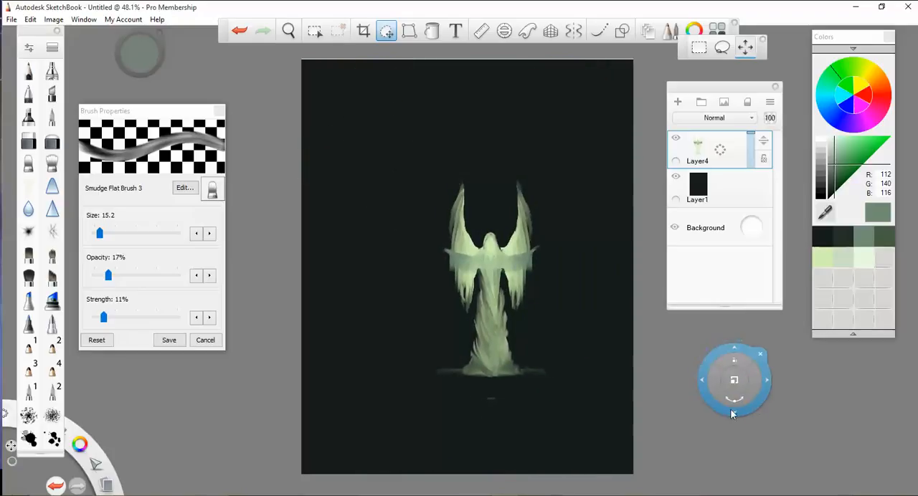
drag(732, 409, 728, 407)
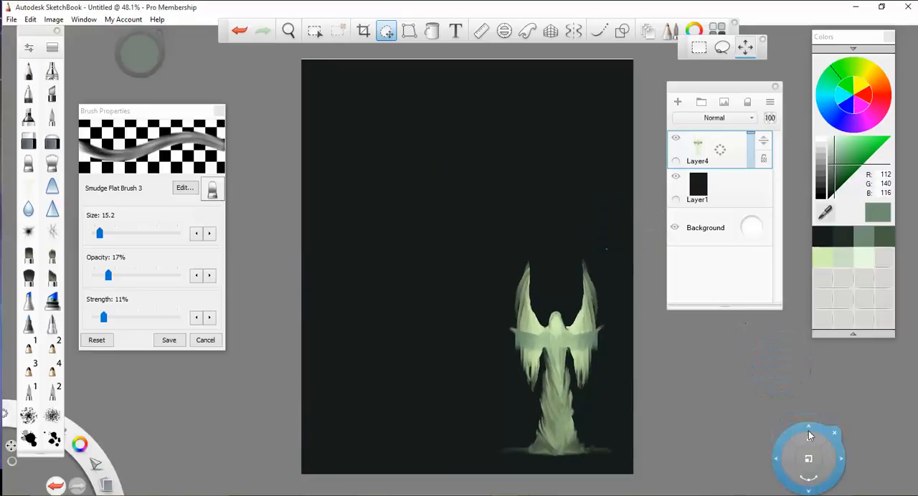
drag(808, 428, 802, 422)
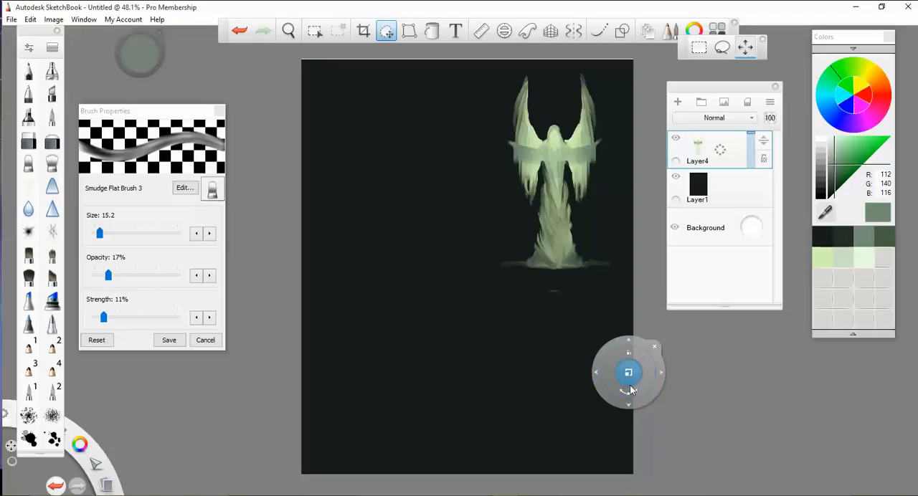
mouse_move(629, 371)
mouse_down()
mouse_move(625, 365)
mouse_move(631, 369)
mouse_up()
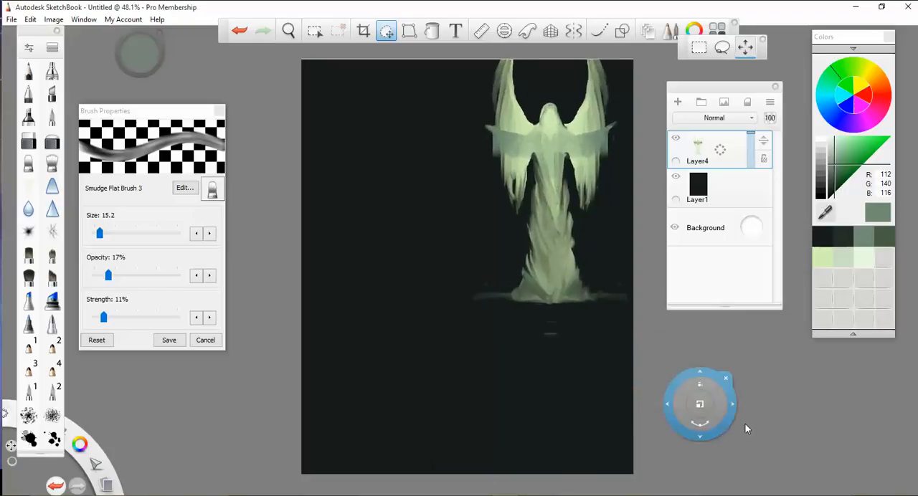
drag(594, 399, 593, 403)
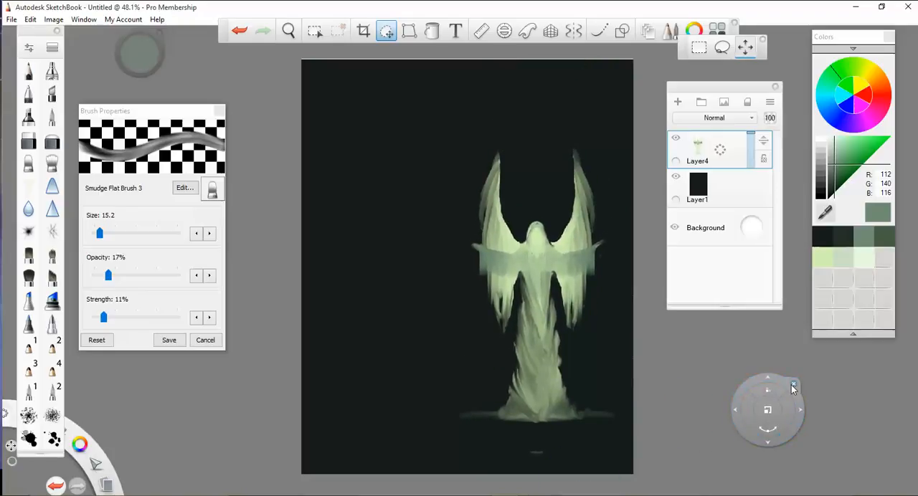
drag(730, 408, 716, 420)
click(777, 388)
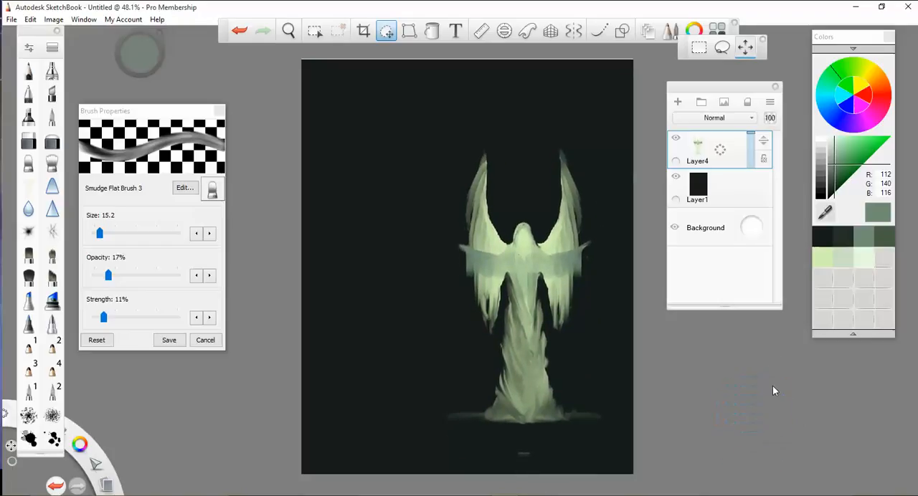
click(783, 318)
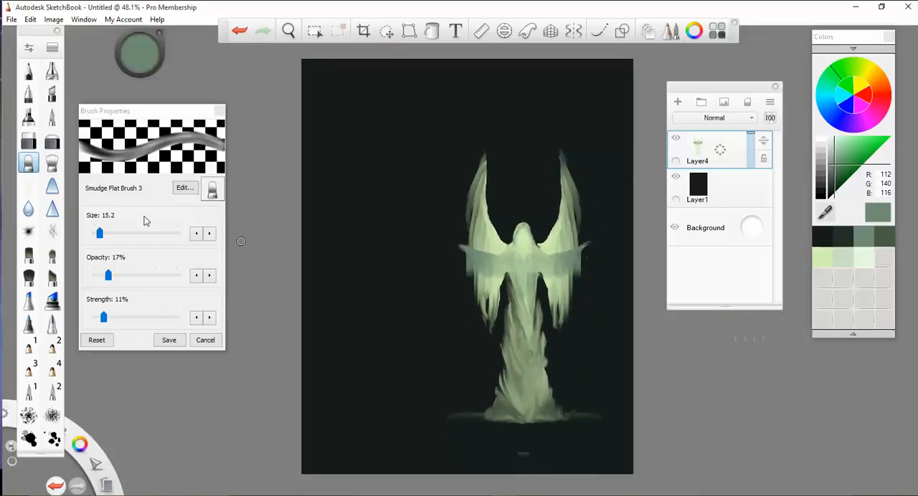
- Erase the stray mark below the figure's base with the Hard Eraser and add a new layer above Layer4
click(28, 143)
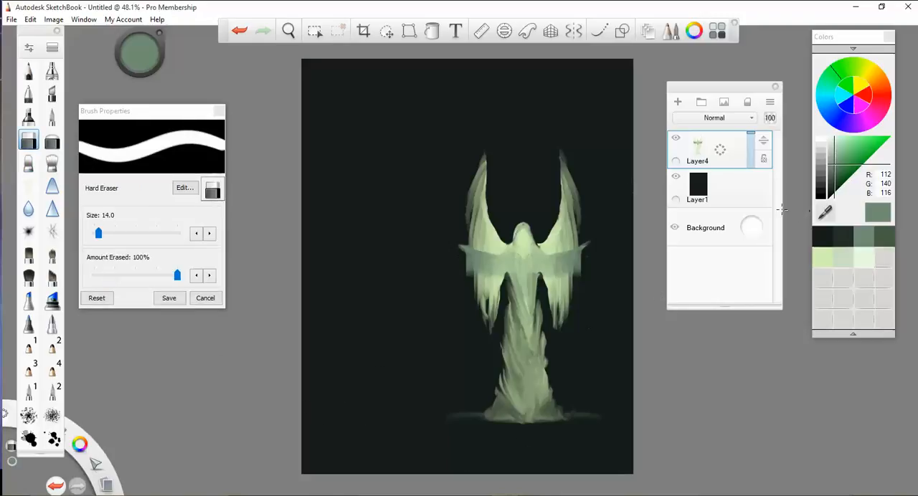
click(677, 102)
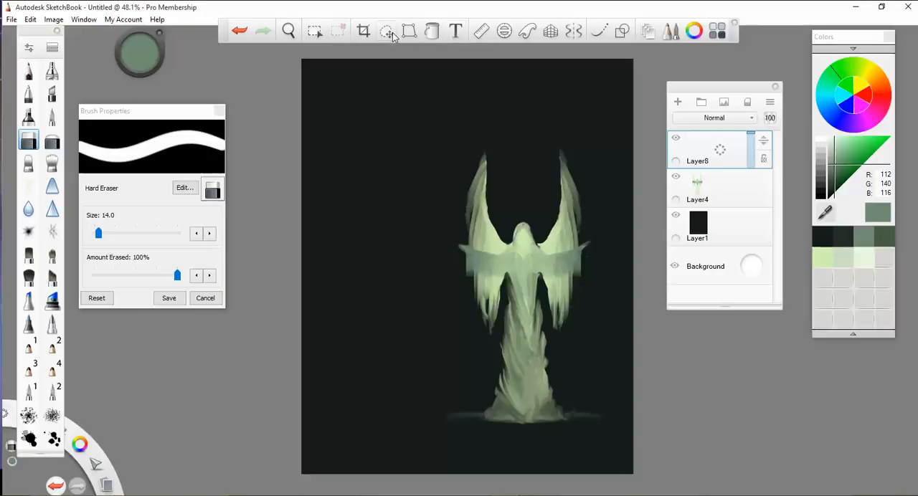
- Fit an ellipse guide with a 57° ellipse angle around the figure's head and upper body
click(505, 30)
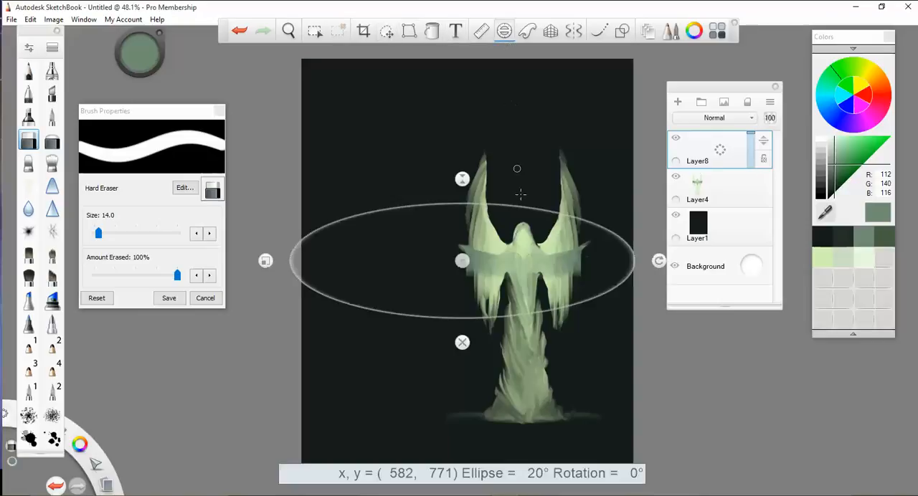
drag(473, 264, 536, 248)
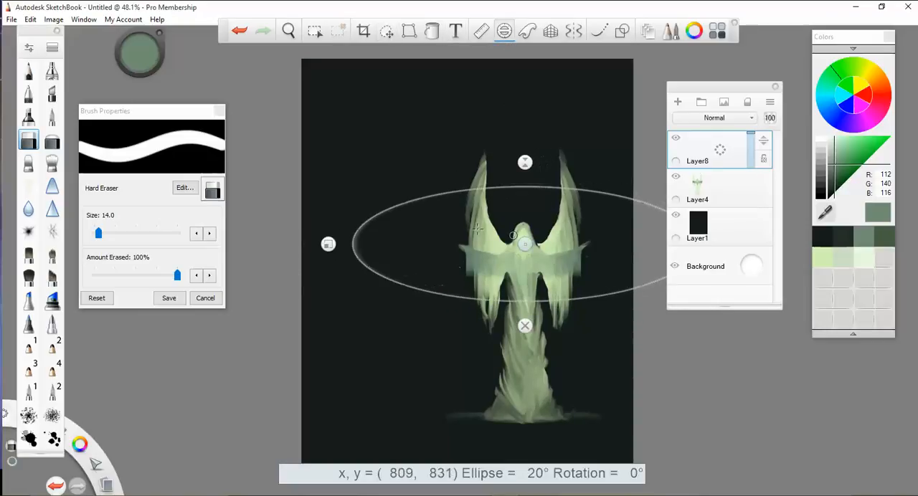
drag(328, 244, 329, 242)
drag(527, 208, 530, 209)
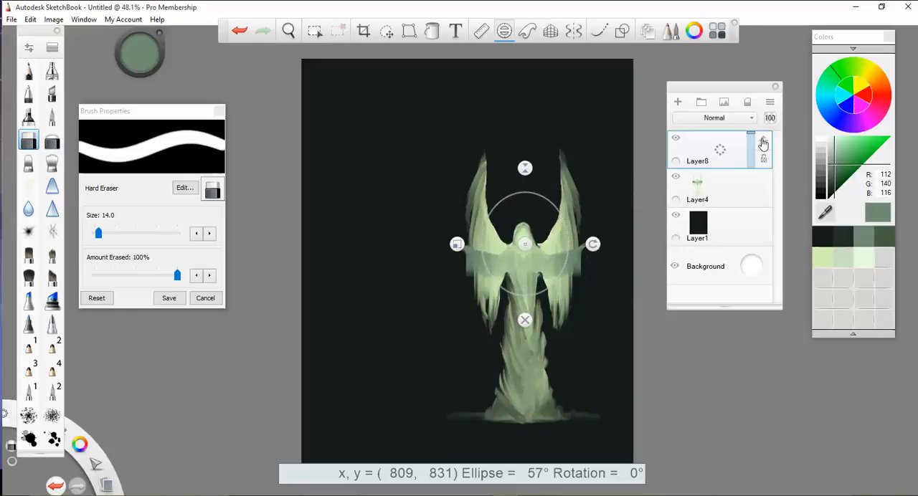
- Move Layer8 beneath Layer4 and ready the Airbrush with the pale green colour 235, 248, 227
drag(760, 210, 759, 210)
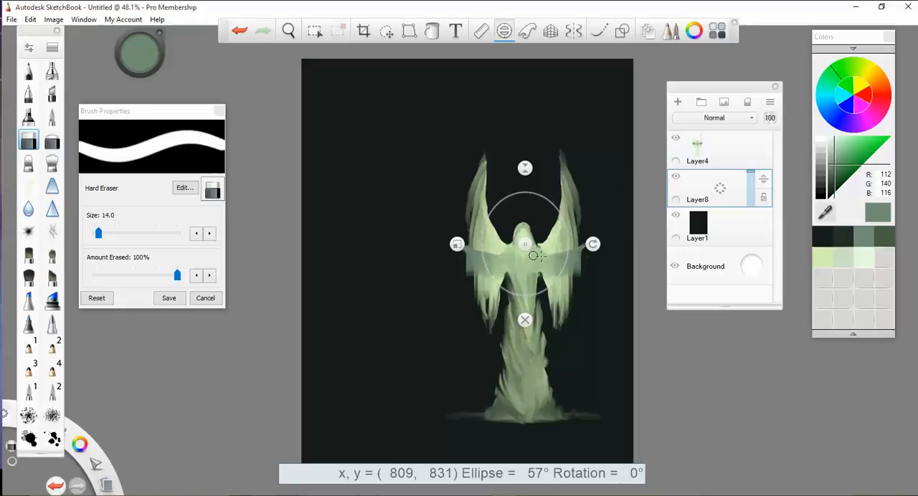
click(869, 260)
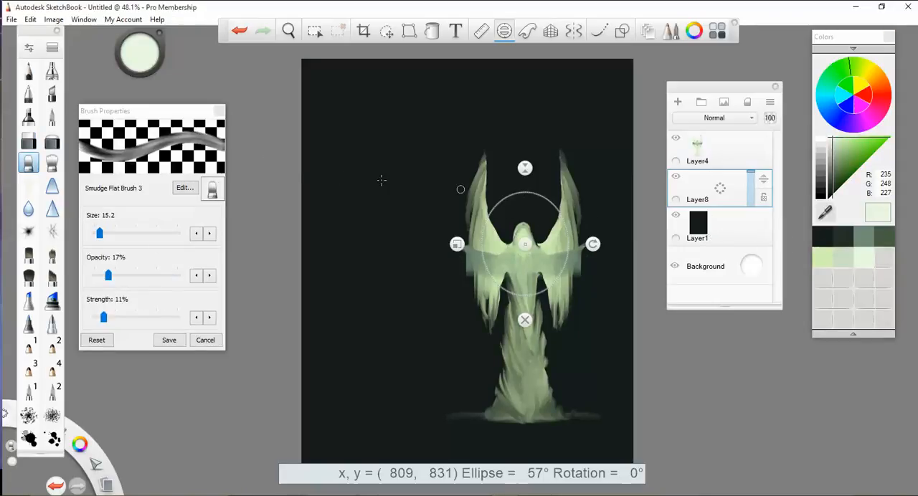
click(51, 70)
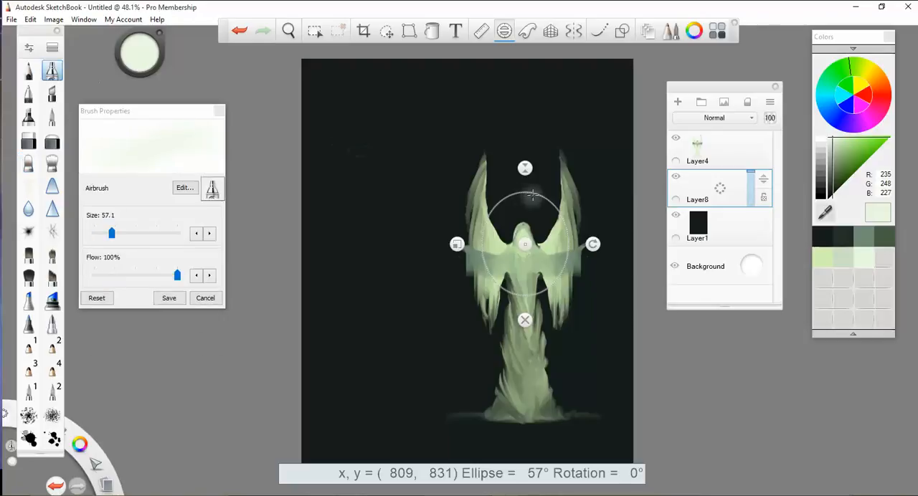
- Try airbrushing a pale ring along the ellipse guide, dismiss the guide, fill in the circle, and undo the painted halo
mouse_move(523, 192)
mouse_down()
mouse_move(502, 200)
mouse_move(532, 193)
mouse_move(541, 298)
mouse_move(481, 276)
mouse_move(484, 204)
mouse_move(529, 194)
mouse_up()
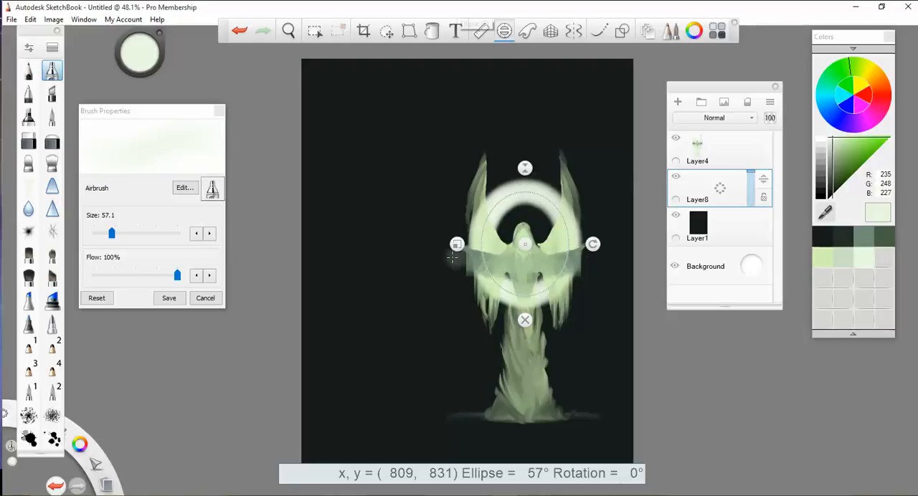
click(526, 320)
mouse_move(540, 279)
mouse_down()
mouse_move(510, 277)
mouse_move(539, 279)
mouse_up()
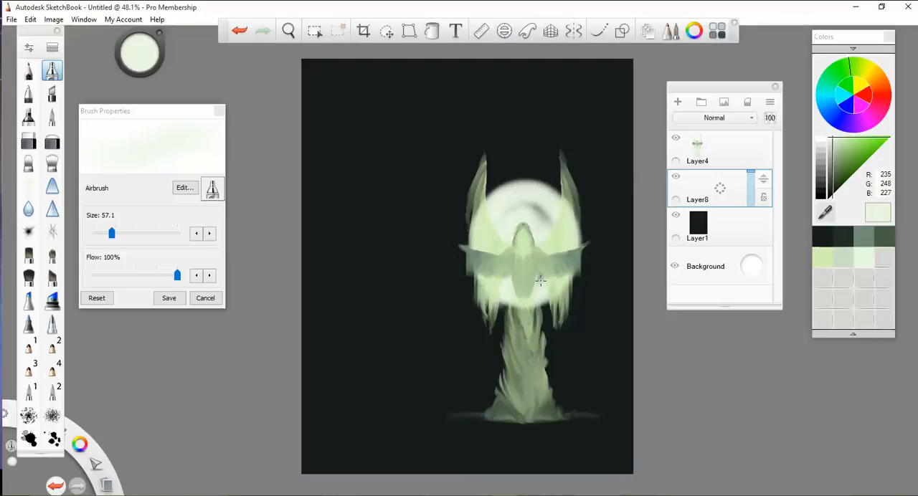
key(ctrl+z)
key(ctrl+z)
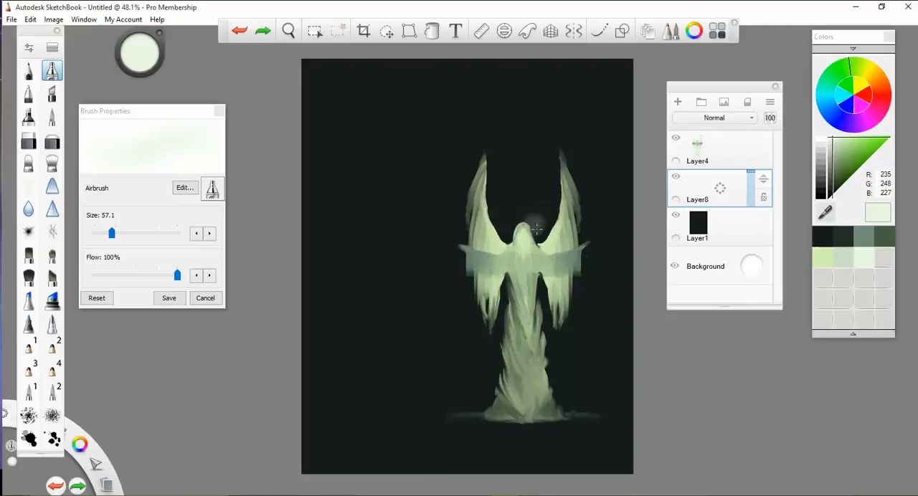
- Airbrush a soft glow behind the figure and mist across the background at size 107.1, and undo the last mist strokes
click(127, 233)
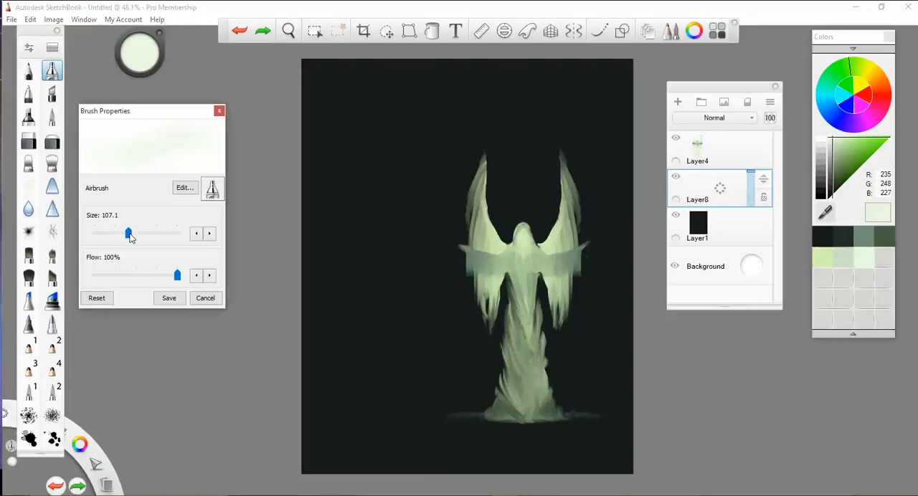
mouse_move(531, 244)
mouse_down()
mouse_move(502, 283)
mouse_move(517, 287)
mouse_move(534, 266)
mouse_move(508, 219)
mouse_move(534, 214)
mouse_move(556, 236)
mouse_move(506, 244)
mouse_move(513, 315)
mouse_move(502, 204)
mouse_move(563, 298)
mouse_move(531, 293)
mouse_move(477, 337)
mouse_up()
mouse_move(435, 360)
mouse_down()
mouse_move(617, 344)
mouse_move(467, 332)
mouse_move(337, 373)
mouse_move(574, 366)
mouse_move(502, 366)
mouse_move(338, 329)
mouse_move(327, 276)
mouse_move(502, 323)
mouse_move(623, 280)
mouse_move(476, 320)
mouse_move(434, 348)
mouse_move(430, 297)
mouse_move(614, 320)
mouse_up()
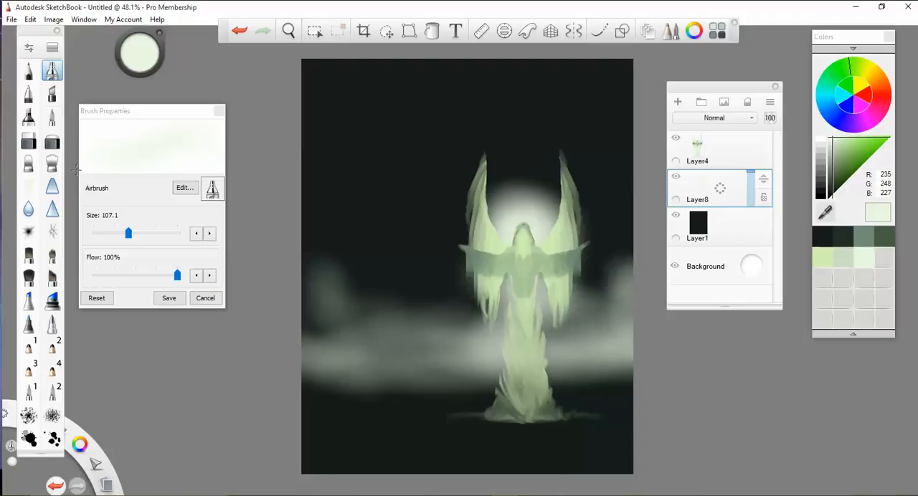
key(ctrl+z)
key(ctrl+z)
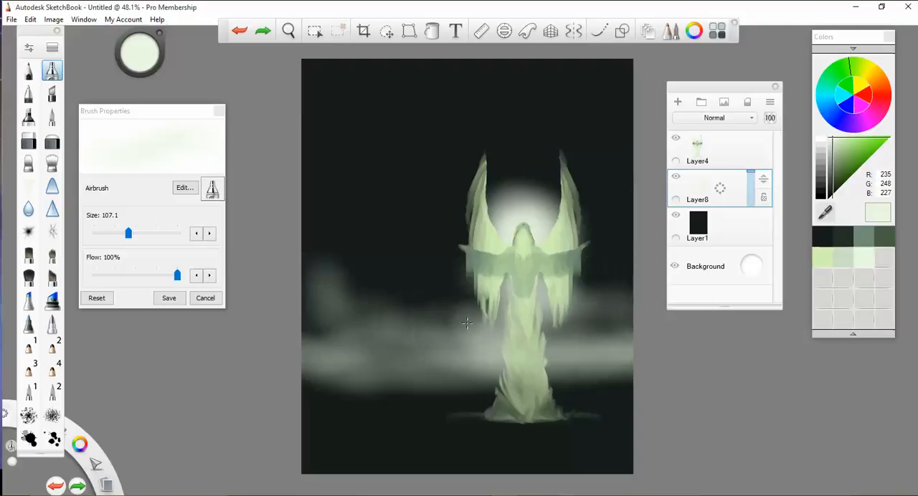
key(ctrl+z)
key(ctrl+z)
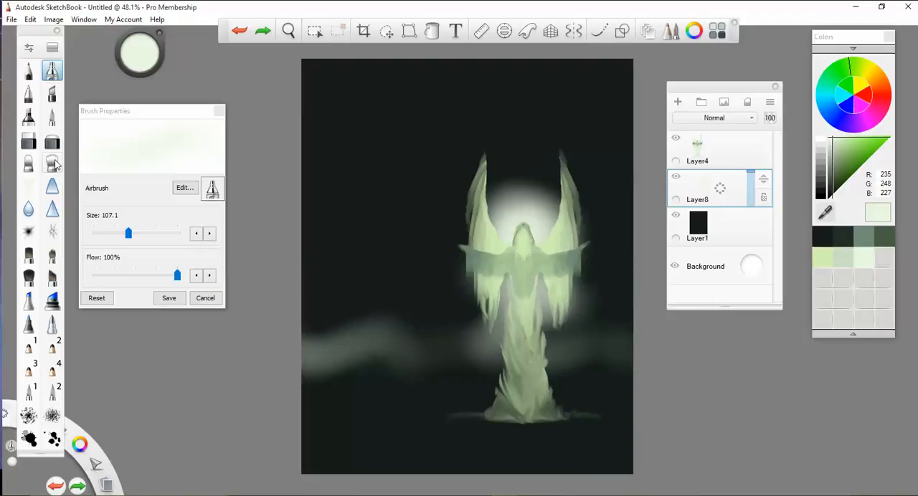
- Choose the Smudge Round Bristle Brush and lock a vertical symmetry axis through the figure's centre
click(53, 164)
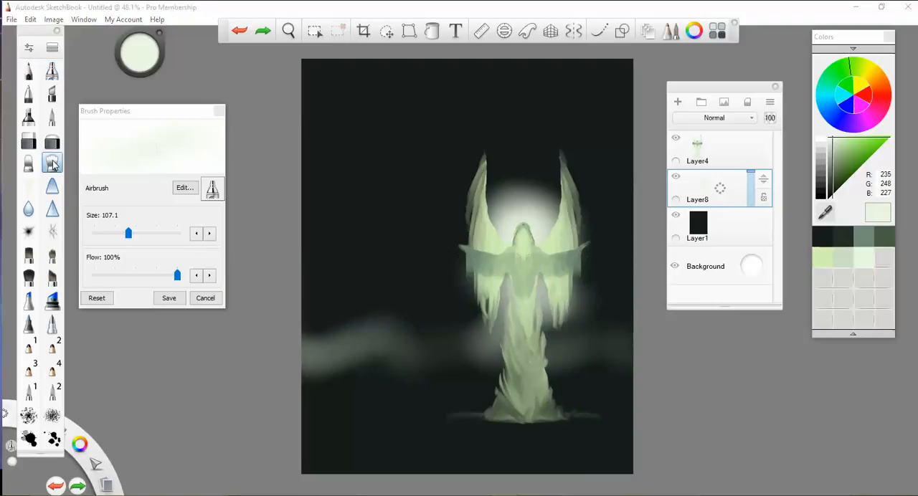
click(581, 33)
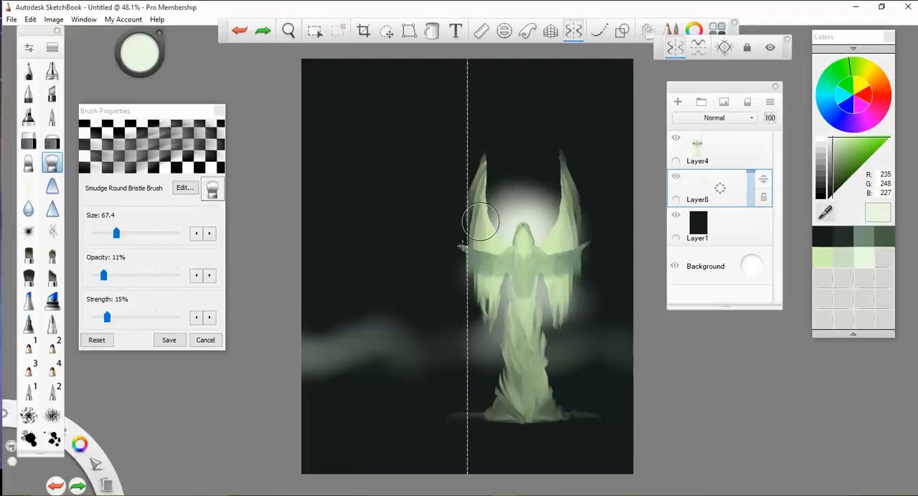
click(747, 48)
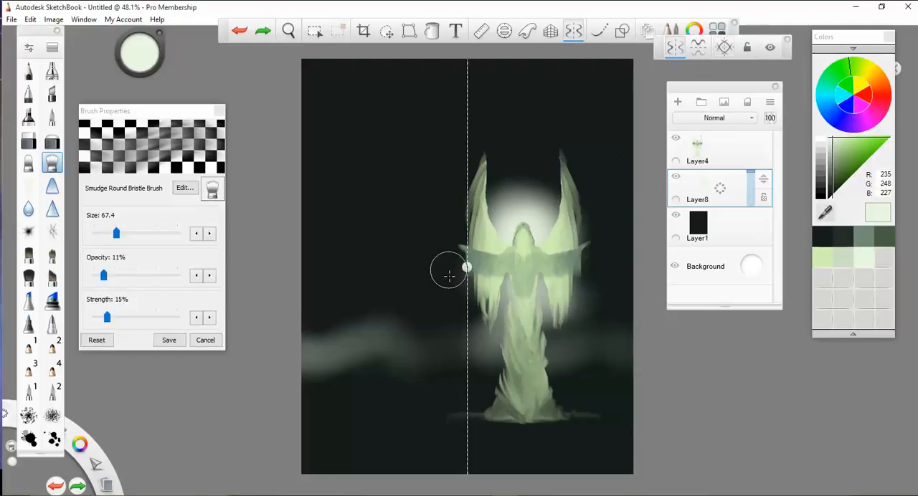
drag(467, 267, 524, 258)
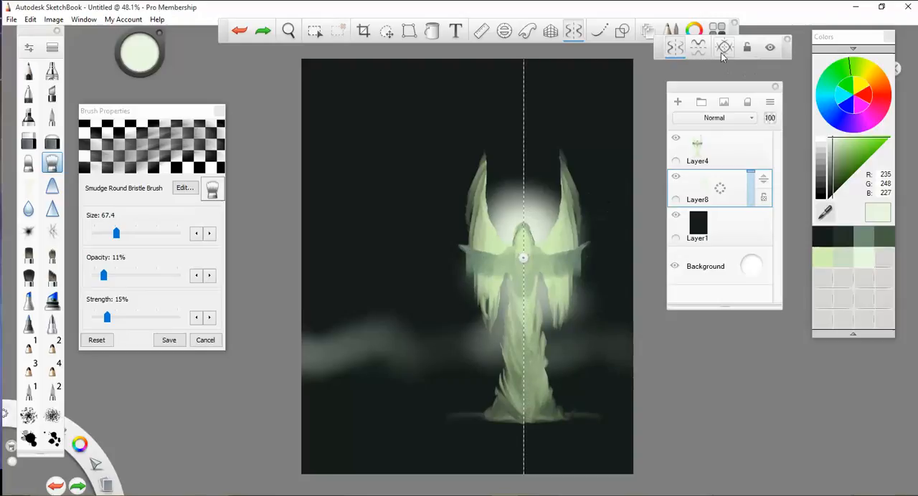
click(748, 47)
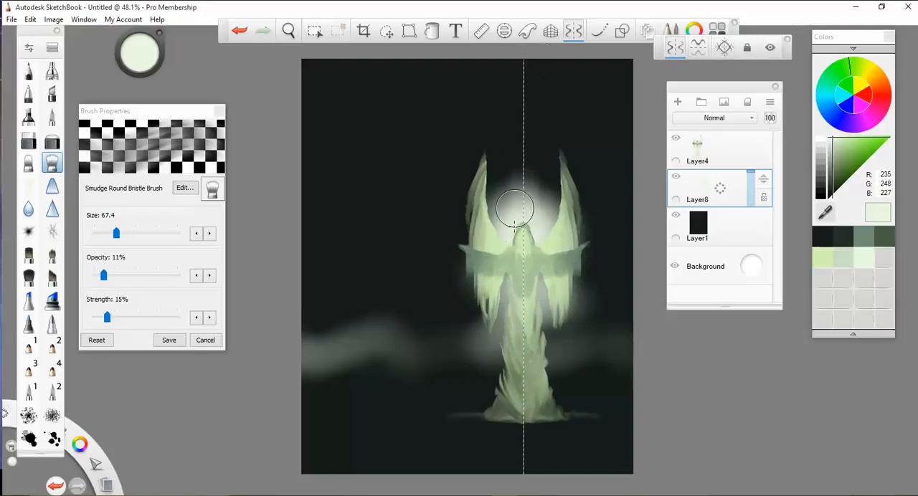
- Smudge the glow upward between the wings and outward past them into symmetrical light rays
mouse_move(528, 203)
mouse_down()
mouse_move(528, 72)
mouse_move(530, 194)
mouse_move(539, 73)
mouse_move(532, 242)
mouse_move(567, 184)
mouse_move(526, 215)
mouse_move(551, 148)
mouse_up()
drag(520, 228, 518, 143)
drag(507, 212, 512, 151)
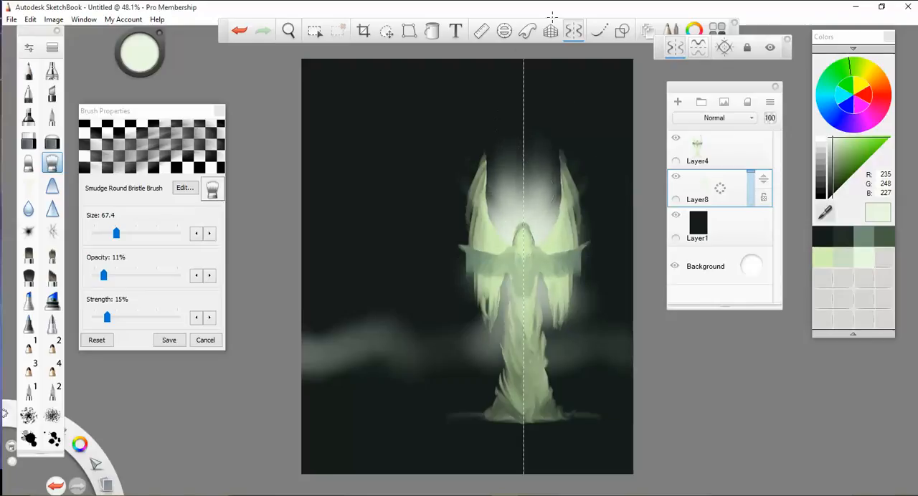
mouse_move(519, 258)
mouse_down()
mouse_move(610, 166)
mouse_move(628, 242)
mouse_move(611, 272)
mouse_move(617, 288)
mouse_up()
drag(529, 282, 608, 313)
drag(532, 300, 611, 329)
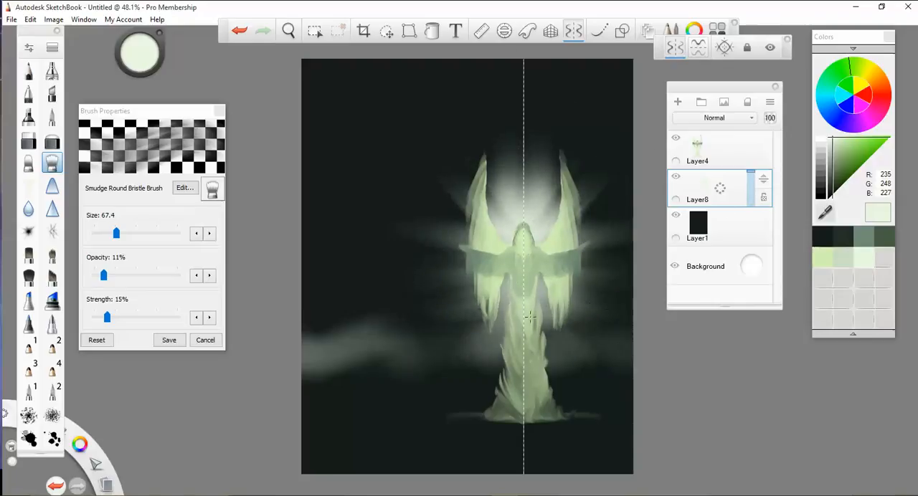
- Smudge the mist outward from the robe and the glow further above the head, and turn off symmetry
drag(534, 316, 631, 358)
drag(548, 332, 684, 347)
mouse_move(496, 321)
mouse_down()
mouse_move(394, 378)
mouse_move(469, 366)
mouse_up()
drag(524, 190, 523, 10)
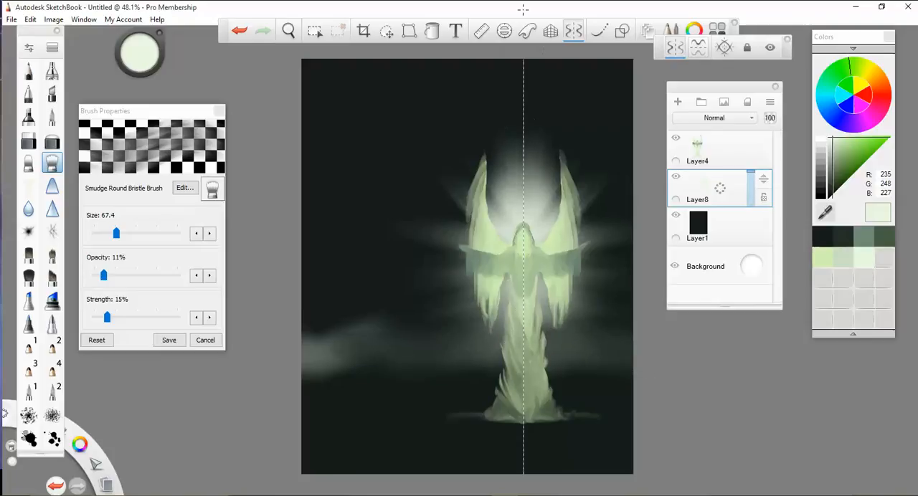
drag(510, 112, 522, 57)
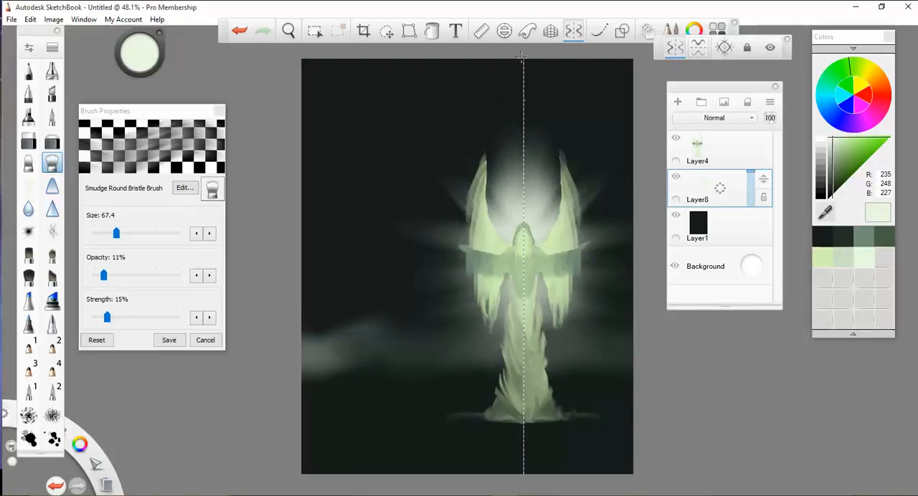
click(748, 48)
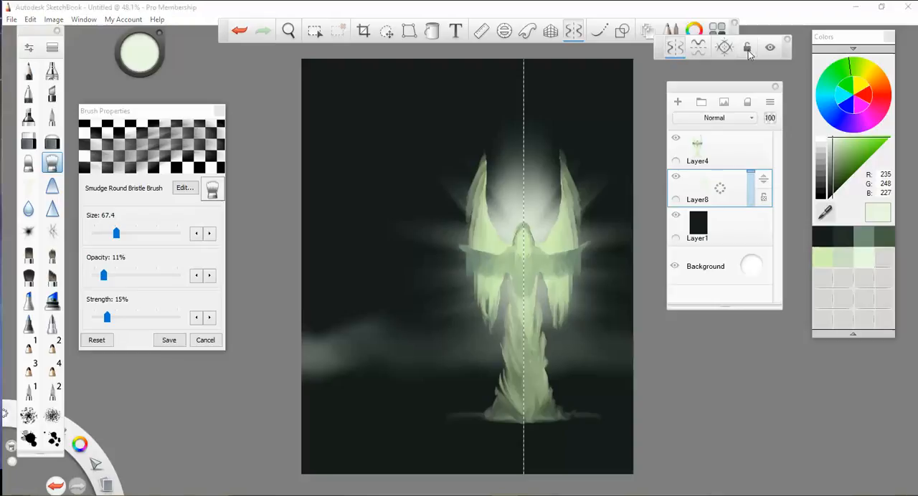
click(671, 48)
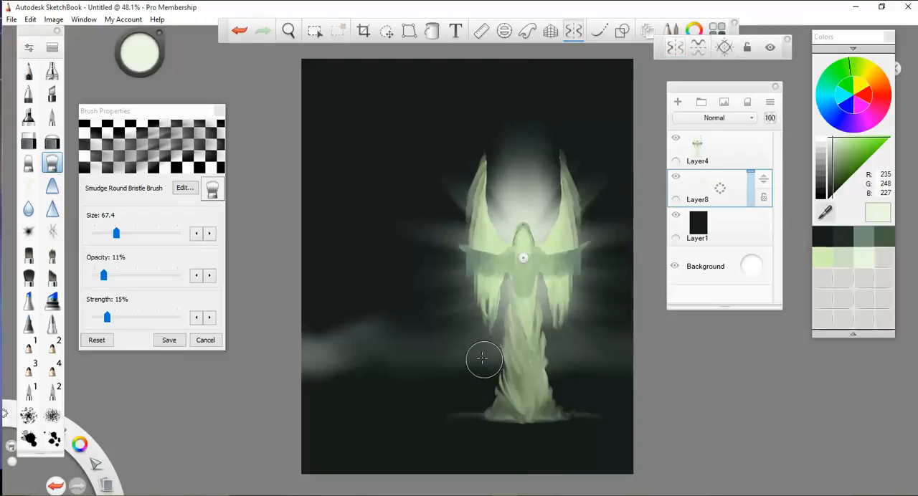
- Paint clouds behind the robe with the Do-It-Yourself Brush, adding smaller puffs above at heavy-pressure size 89.0 and opacity 0.30
click(29, 188)
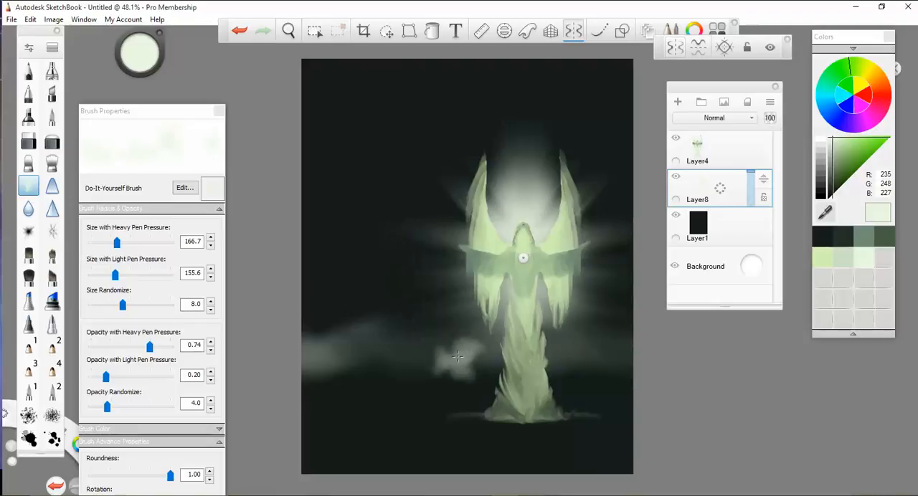
mouse_move(450, 359)
mouse_down()
mouse_move(404, 340)
mouse_move(390, 359)
mouse_move(307, 378)
mouse_move(334, 376)
mouse_move(346, 360)
mouse_move(356, 393)
mouse_move(373, 406)
mouse_move(627, 353)
mouse_move(489, 399)
mouse_move(373, 377)
mouse_move(459, 413)
mouse_move(438, 405)
mouse_move(448, 413)
mouse_move(543, 411)
mouse_move(614, 385)
mouse_up()
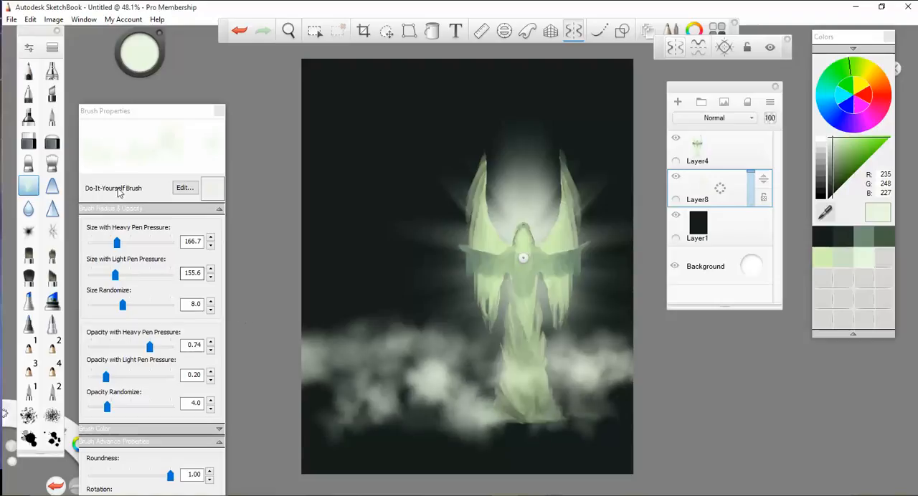
drag(117, 244, 105, 245)
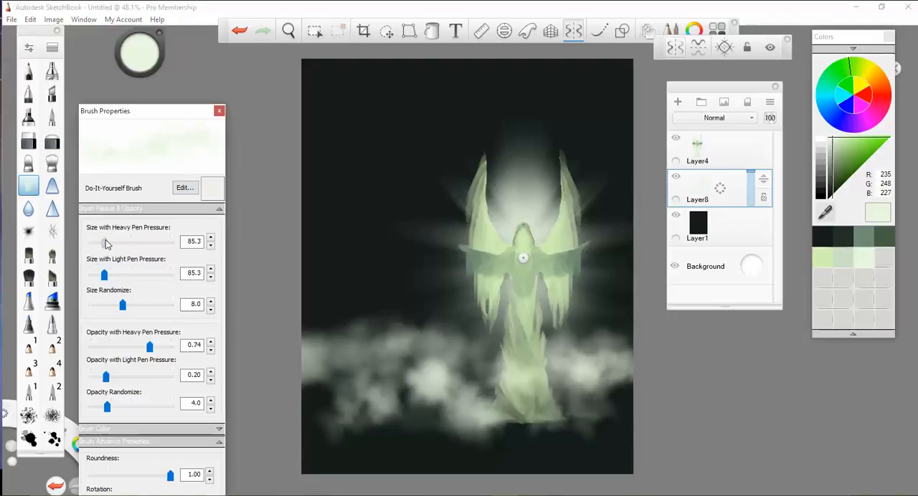
drag(154, 351, 128, 350)
mouse_move(356, 384)
mouse_down()
mouse_move(337, 362)
mouse_move(319, 369)
mouse_move(323, 326)
mouse_move(402, 310)
mouse_move(445, 326)
mouse_move(610, 315)
mouse_move(545, 337)
mouse_move(358, 320)
mouse_up()
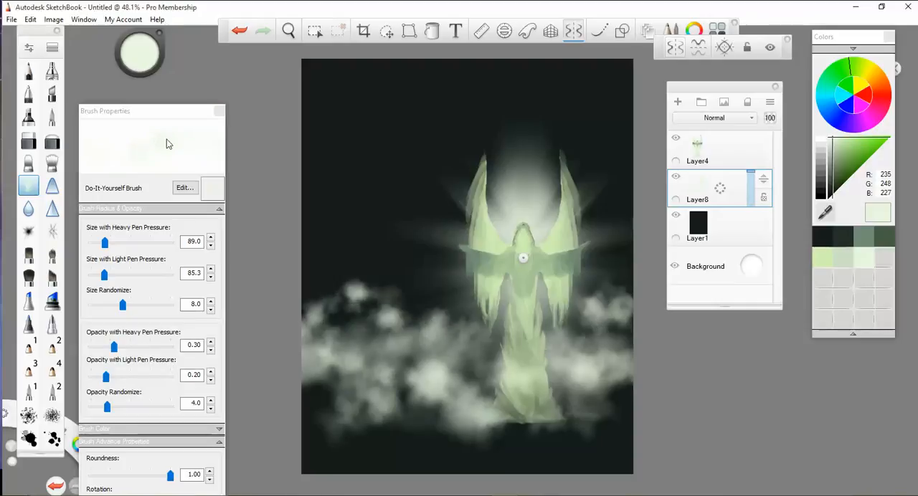
- Set the Smudge Round Bristle Brush to size 67.4, opacity 10% and strength 10%
click(52, 165)
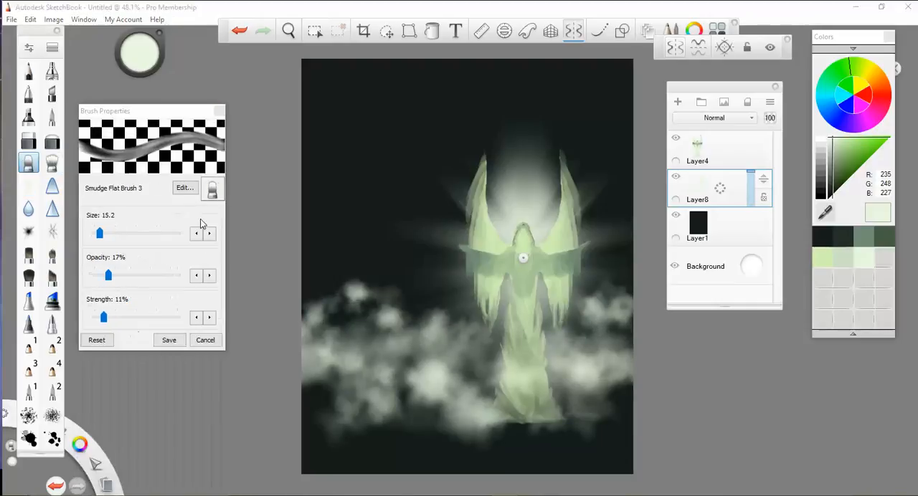
drag(119, 235, 100, 235)
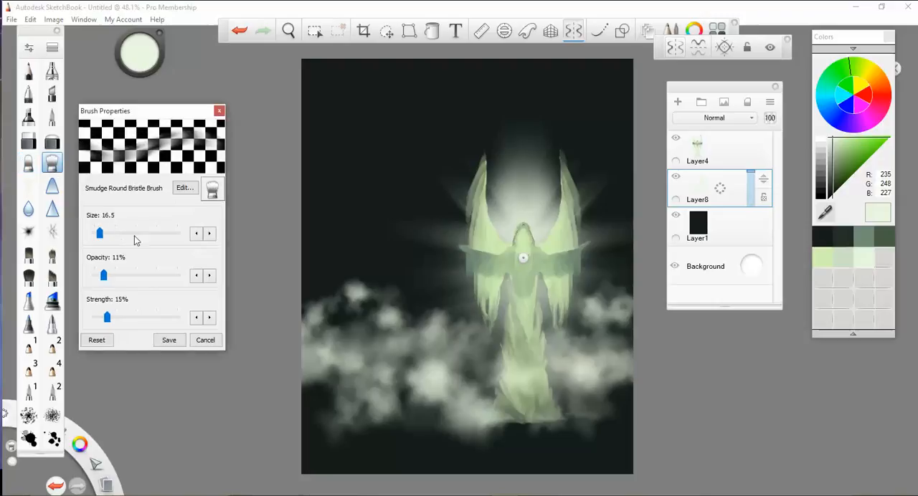
click(113, 234)
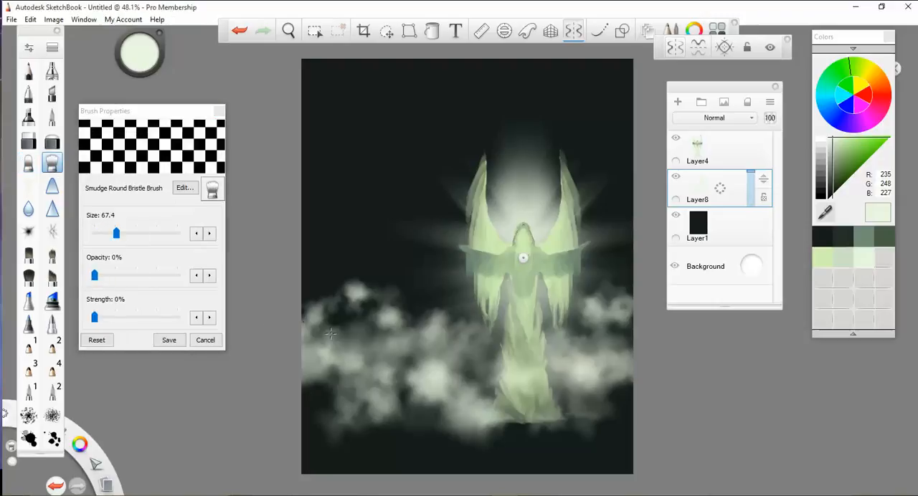
drag(94, 276, 110, 276)
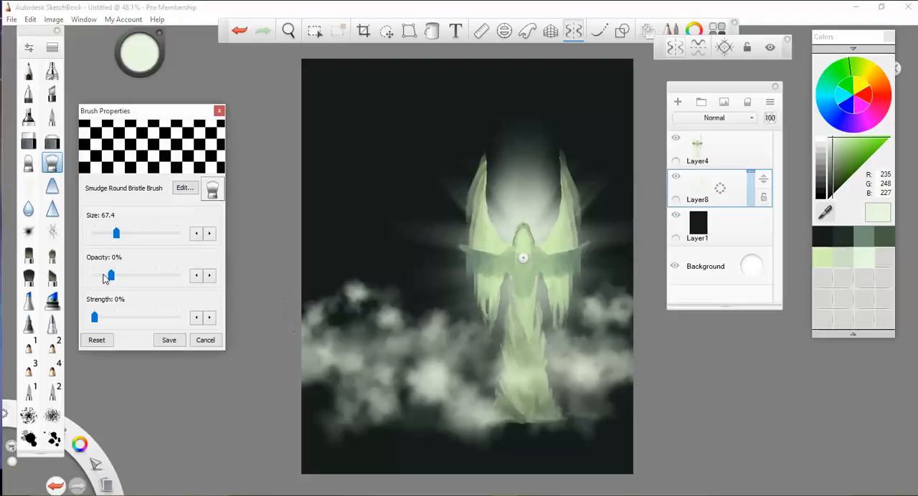
mouse_move(94, 317)
mouse_down()
mouse_move(107, 318)
mouse_move(94, 317)
mouse_up()
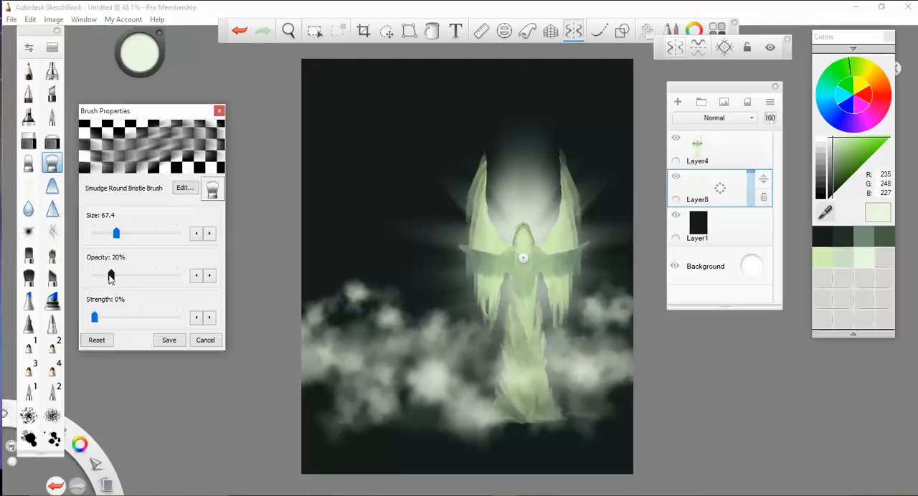
drag(111, 278, 102, 276)
drag(94, 316, 105, 320)
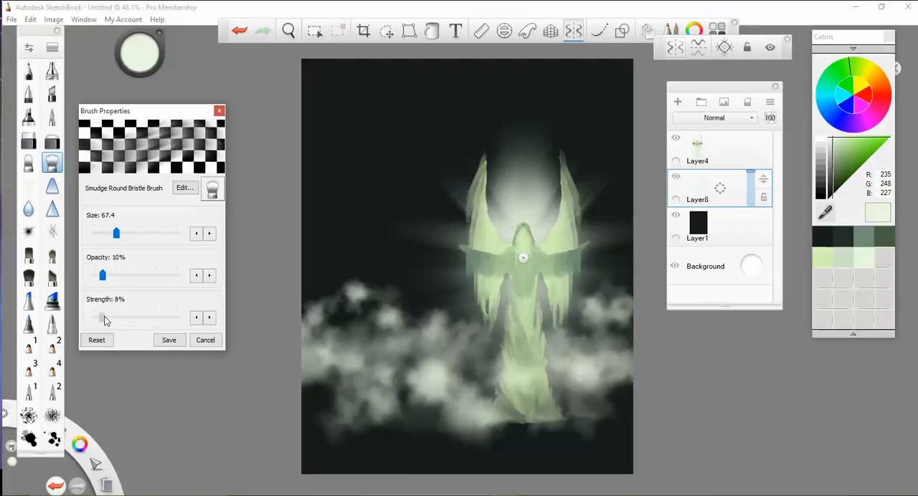
- Smudge the clouds on both sides of the figure into softer wisps and make Layer4 the active layer
mouse_move(388, 348)
mouse_down()
mouse_move(358, 295)
mouse_move(398, 307)
mouse_up()
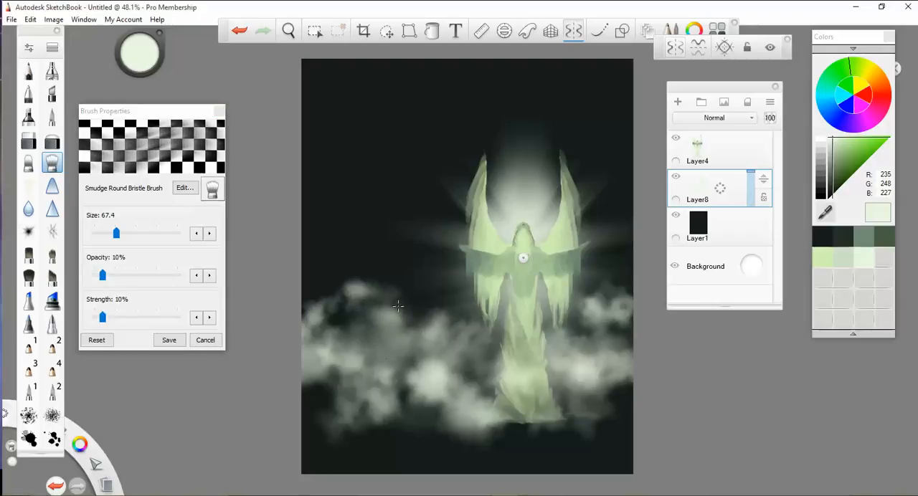
drag(588, 310, 627, 322)
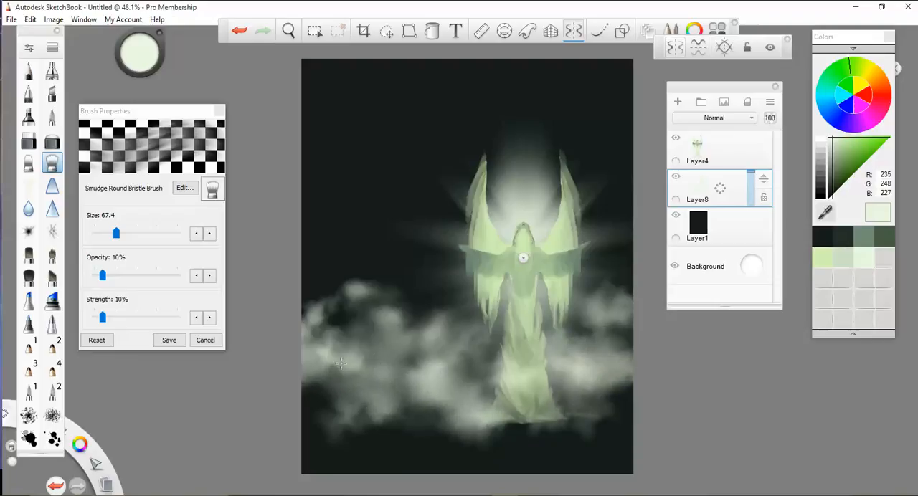
click(750, 158)
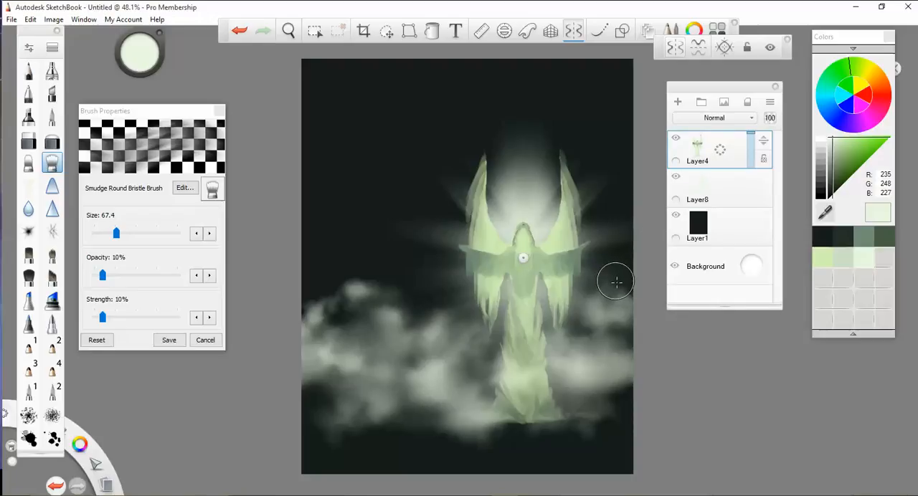
- Sample the soft green of the wing as the brush colour and switch to the Do-It-Yourself Brush
key(alt)
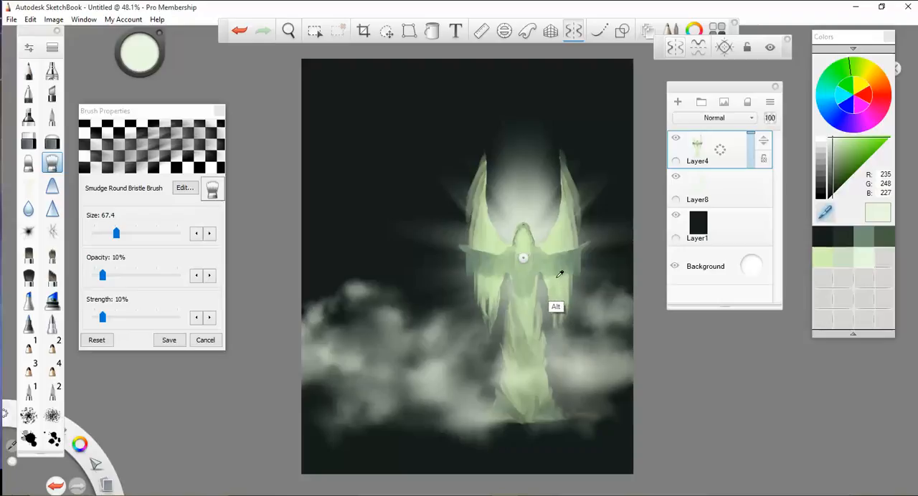
alt+click(561, 276)
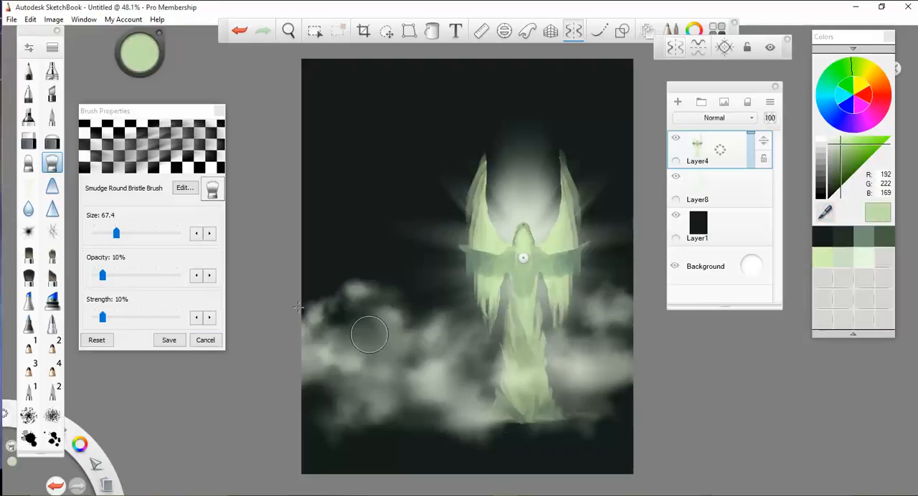
click(30, 188)
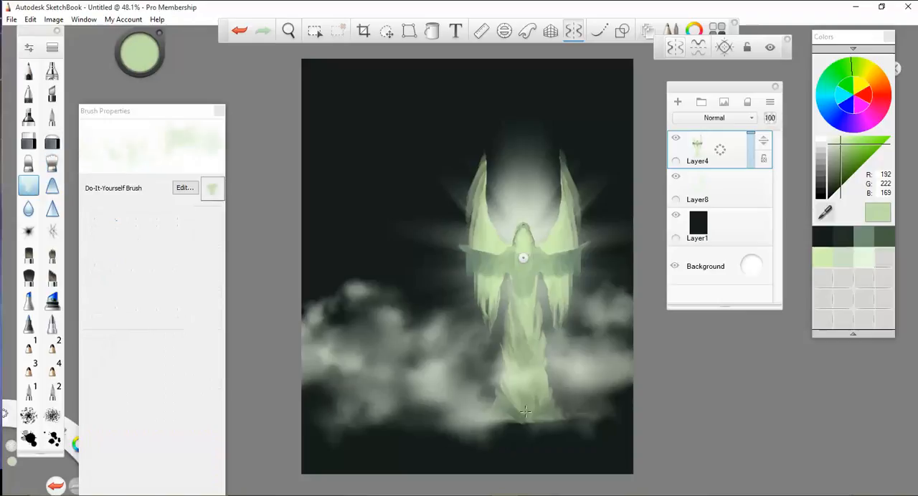
mouse_move(525, 412)
mouse_down()
mouse_move(516, 416)
mouse_move(560, 422)
mouse_move(316, 423)
mouse_move(616, 423)
mouse_move(610, 430)
mouse_move(495, 391)
mouse_move(337, 409)
mouse_move(595, 401)
mouse_move(617, 387)
mouse_move(602, 388)
mouse_up()
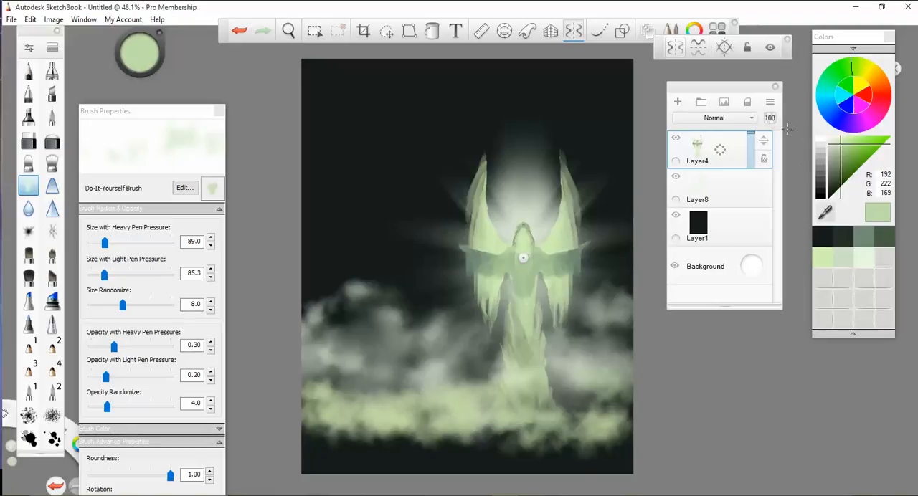
key(ctrl+z)
key(ctrl+z)
key(ctrl+z)
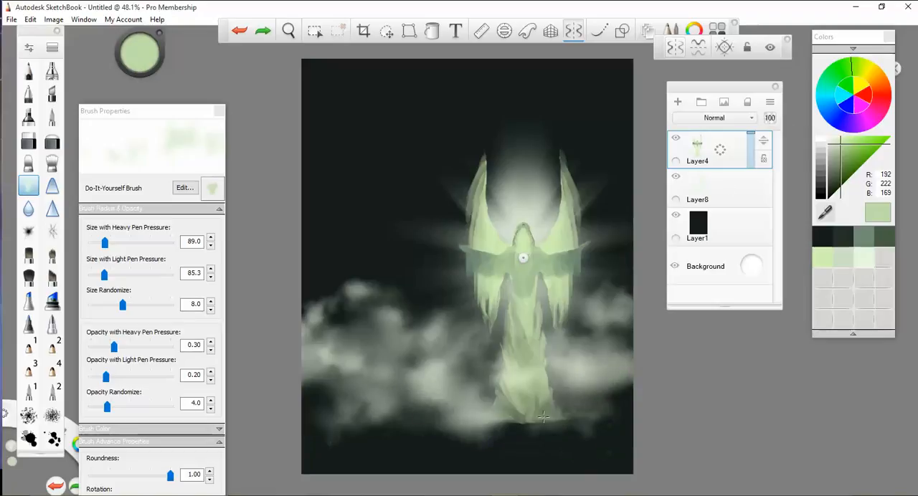
- Paint a bank of puffy green clouds across the foot of the robe on Layer4
mouse_move(543, 416)
mouse_down()
mouse_move(477, 430)
mouse_move(337, 430)
mouse_move(609, 427)
mouse_move(323, 413)
mouse_move(510, 423)
mouse_move(574, 437)
mouse_move(401, 416)
mouse_move(452, 433)
mouse_move(426, 412)
mouse_move(455, 393)
mouse_move(591, 420)
mouse_move(598, 360)
mouse_up()
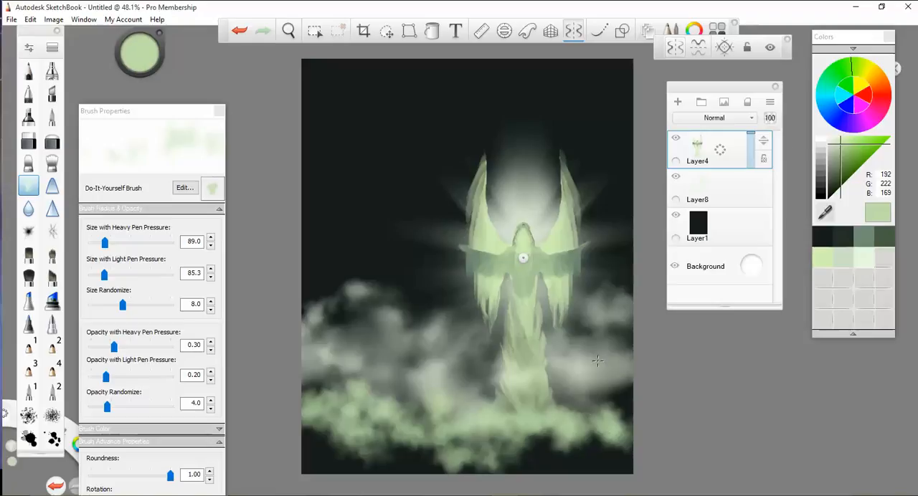
- Lock Layer8's transparency and tint its clouds with the pale green swatches at heavy-pressure size 191.1
click(753, 188)
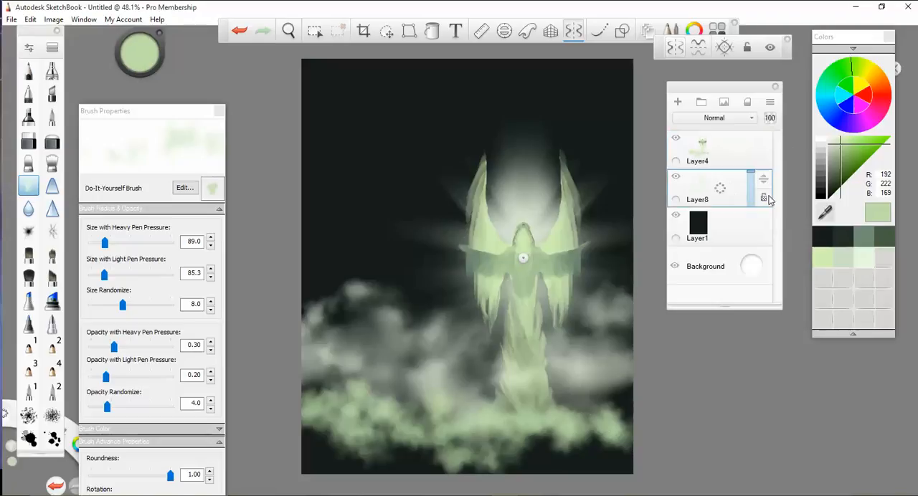
click(861, 258)
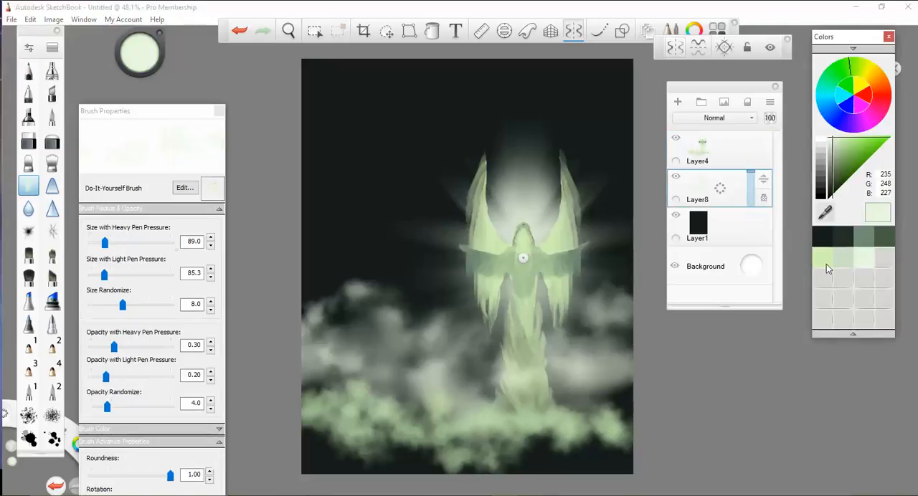
click(121, 244)
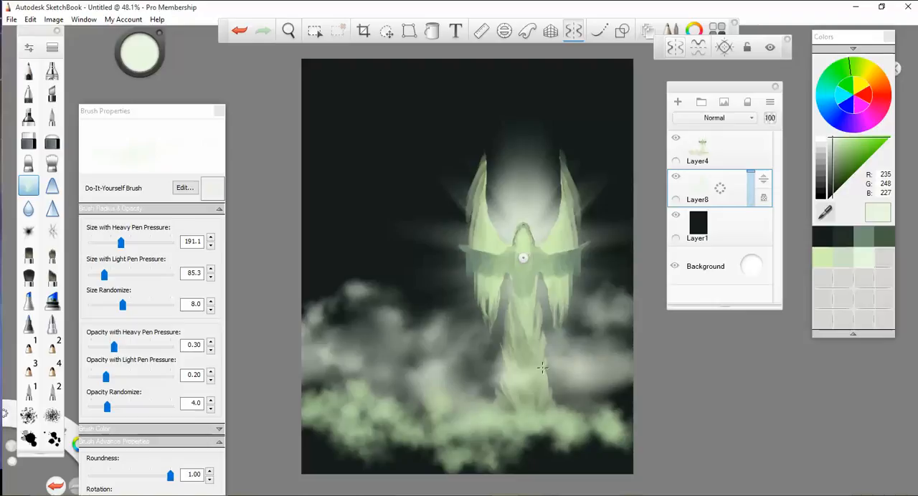
click(848, 255)
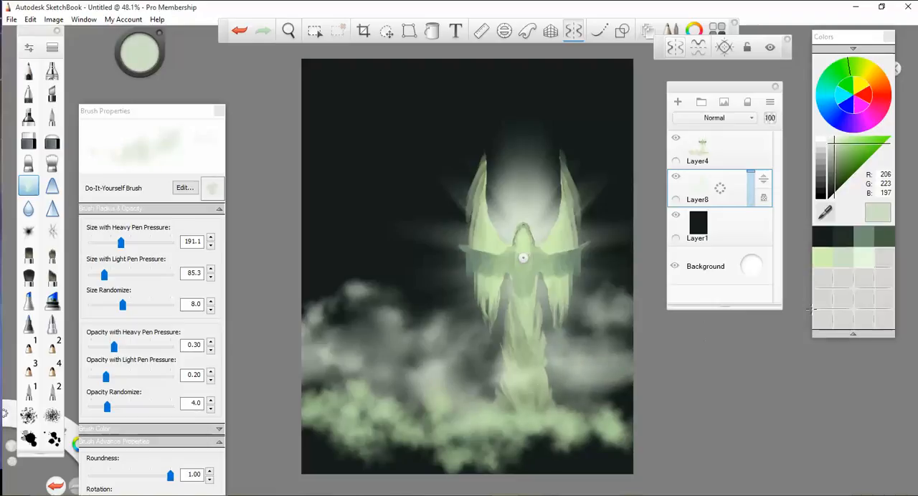
click(823, 258)
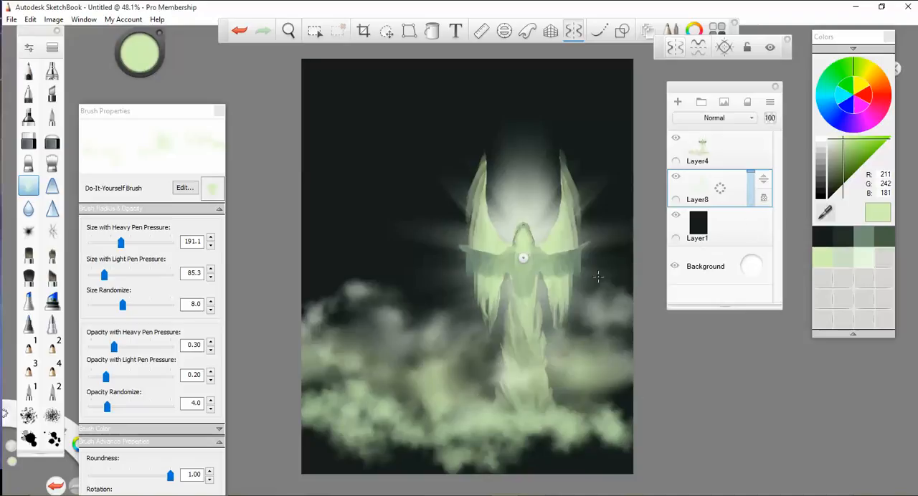
- Soften Layer4's green cloud bank with the Smudge Round Bristle Brush
click(733, 152)
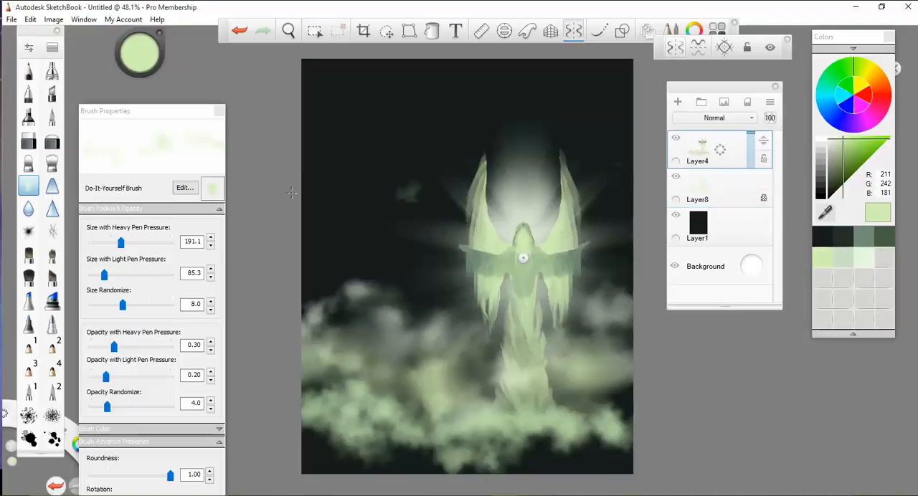
click(52, 164)
mouse_move(413, 416)
mouse_down()
mouse_move(329, 396)
mouse_move(492, 428)
mouse_move(624, 422)
mouse_up()
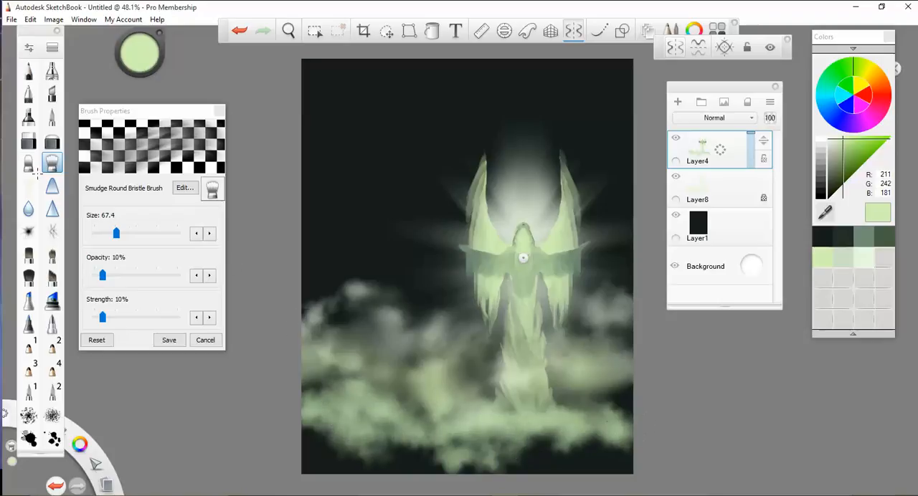
- Turn on mirror symmetry across the vertical axis and smudge the lower clouds outward from the robe with the Smudge Round Bristle Brush
click(29, 164)
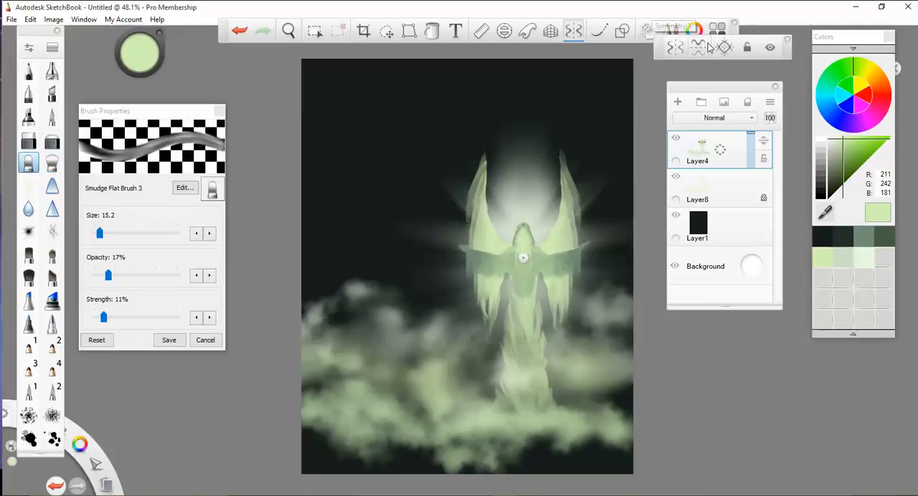
click(676, 50)
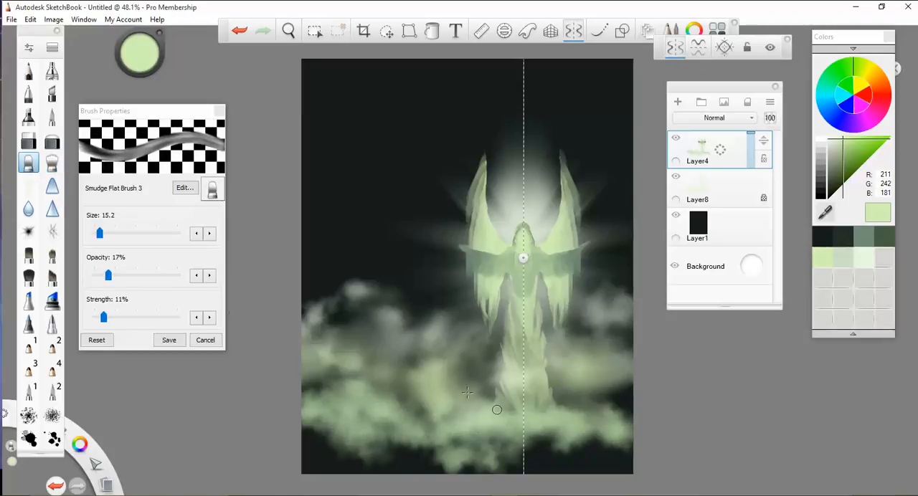
click(52, 165)
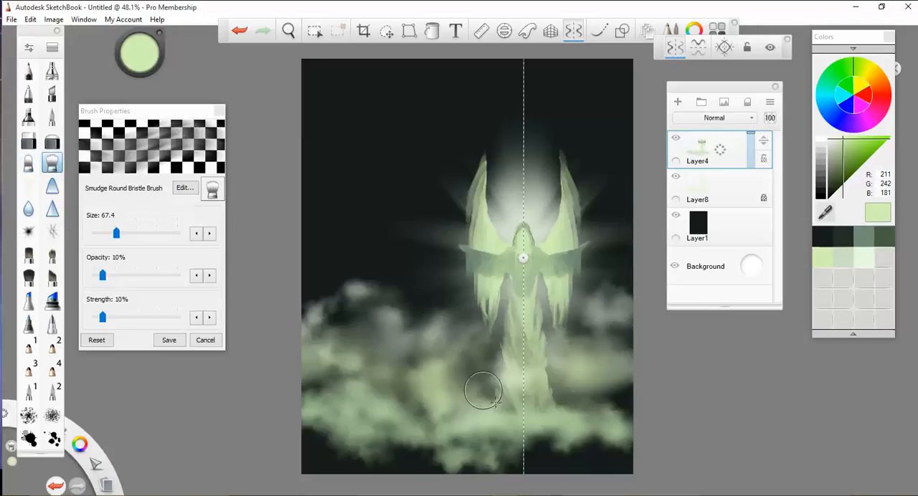
mouse_move(463, 402)
mouse_down()
mouse_move(439, 381)
mouse_move(326, 383)
mouse_move(471, 425)
mouse_move(375, 442)
mouse_move(466, 438)
mouse_move(480, 426)
mouse_move(542, 428)
mouse_move(562, 444)
mouse_move(554, 427)
mouse_move(593, 413)
mouse_move(583, 368)
mouse_move(456, 401)
mouse_move(380, 390)
mouse_move(316, 416)
mouse_up()
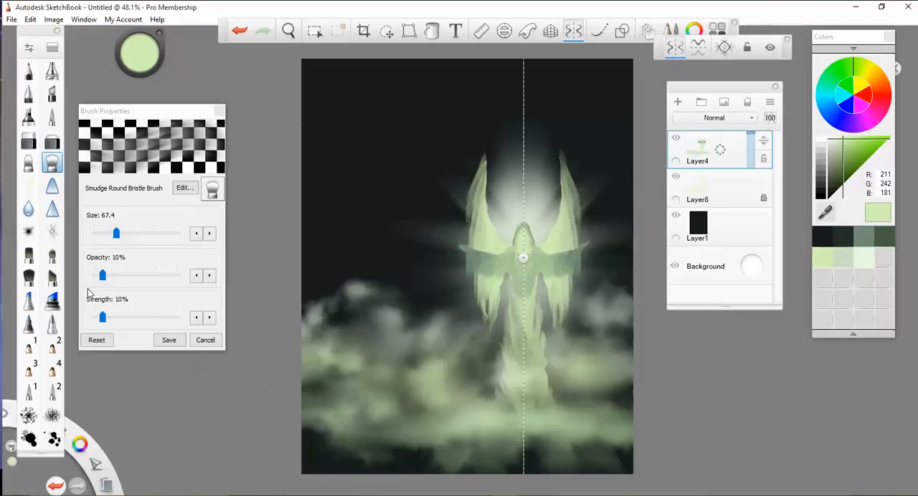
- Smudge wispy edges into the lower clouds with Smudge Flat Brush 3 at size 25.2, and switch back to the Do-It-Yourself Brush
click(29, 163)
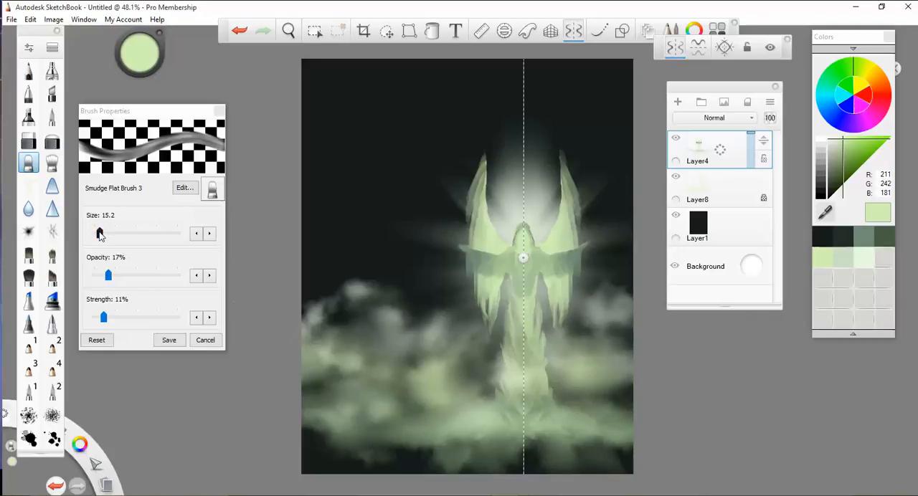
key(bracketright)
key(bracketright)
key(bracketright)
key(bracketright)
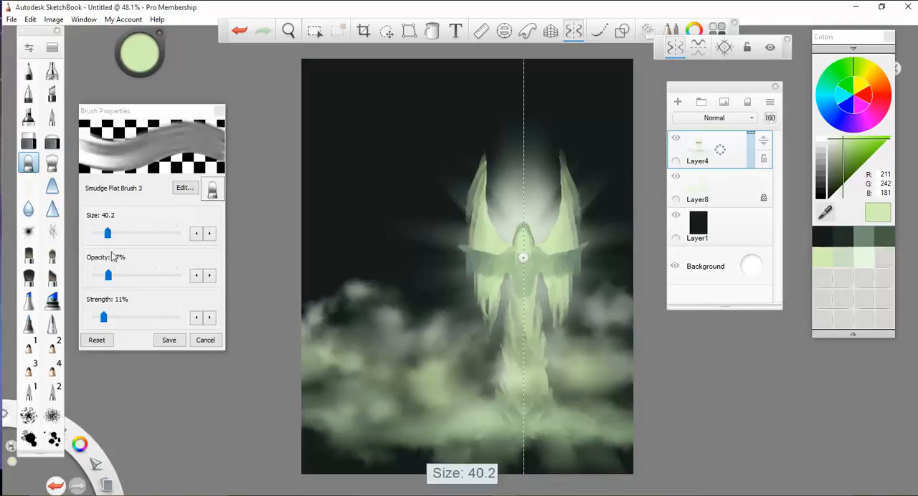
key(bracketleft)
key(bracketleft)
key(bracketleft)
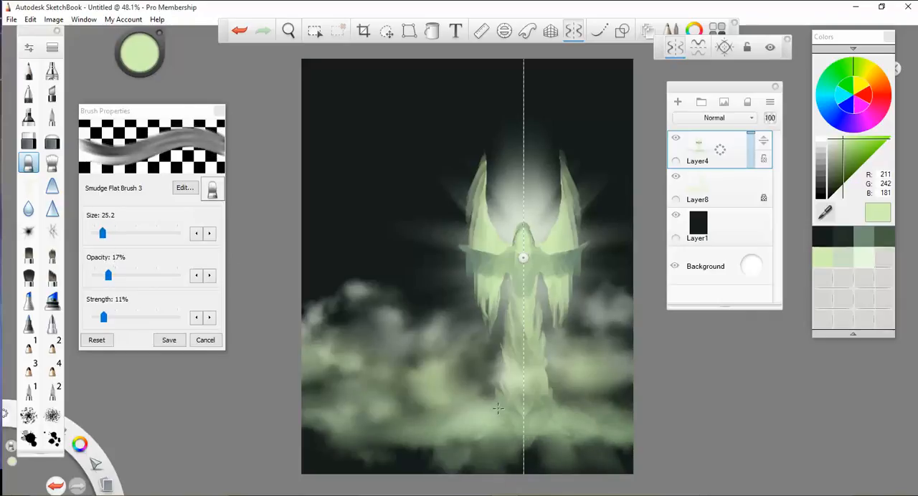
mouse_move(498, 409)
mouse_down()
mouse_move(467, 404)
mouse_move(431, 424)
mouse_move(313, 423)
mouse_up()
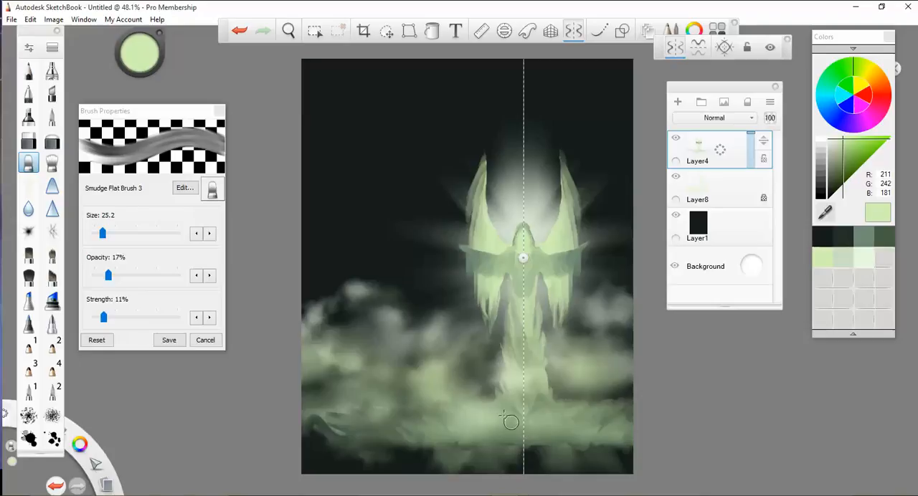
click(29, 186)
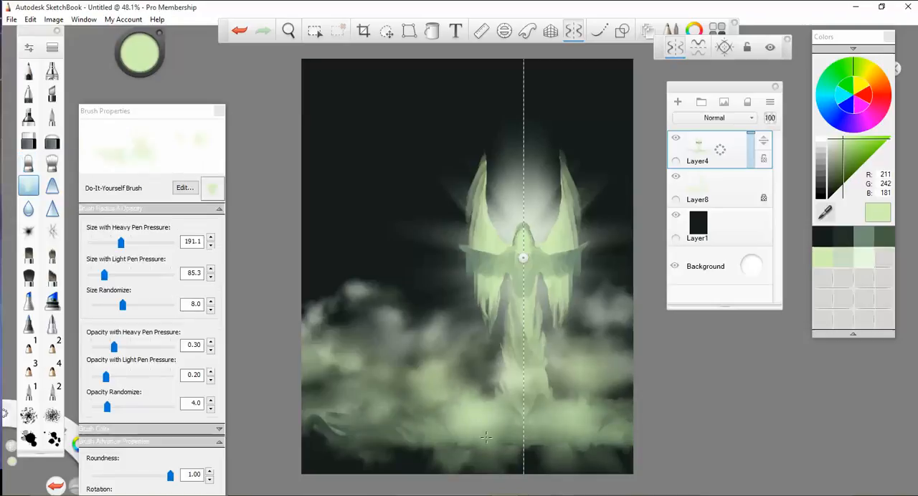
drag(484, 438, 374, 423)
mouse_move(439, 416)
mouse_down()
mouse_move(391, 400)
mouse_move(339, 426)
mouse_up()
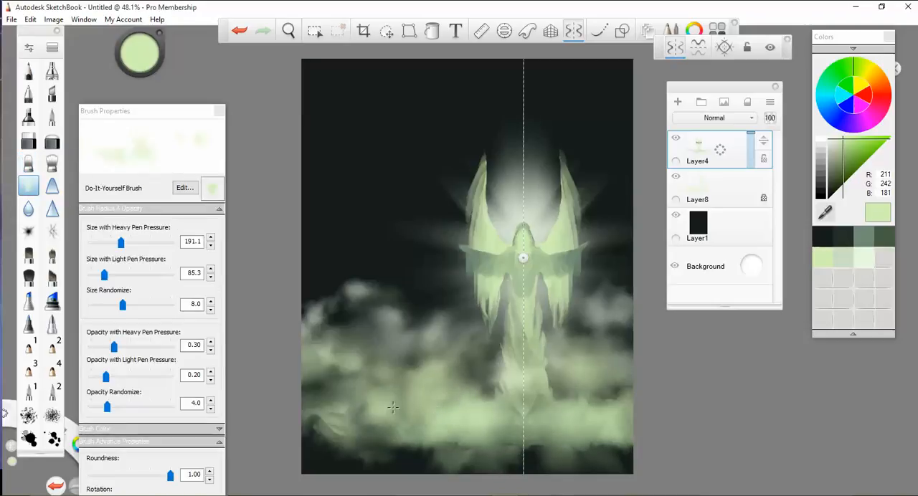
mouse_move(393, 407)
mouse_down()
mouse_move(365, 447)
mouse_move(543, 448)
mouse_move(417, 428)
mouse_up()
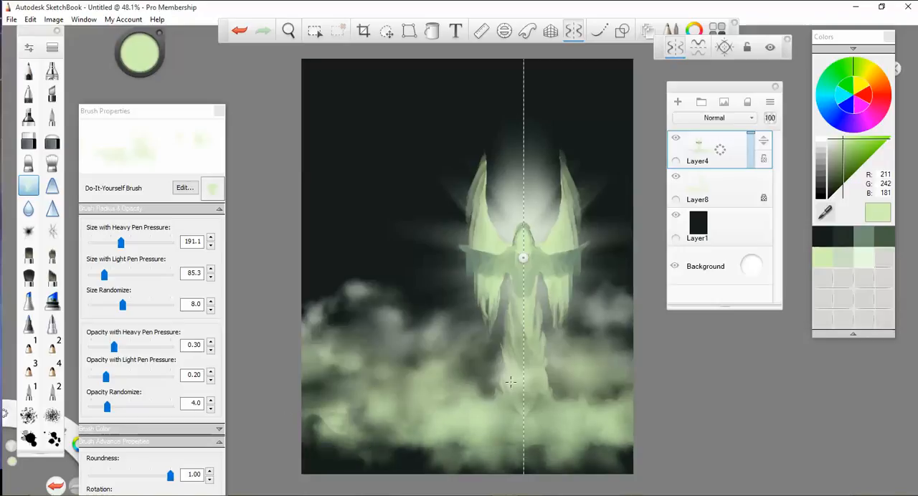
key(ctrl+z)
key(ctrl+z)
key(ctrl+z)
key(ctrl+z)
key(ctrl+z)
key(ctrl+z)
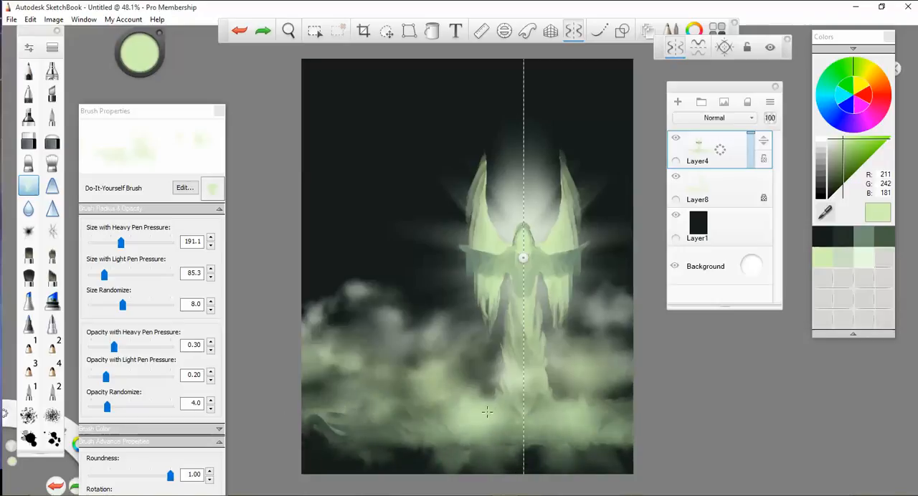
- Lock Layer4's transparency and brush light green highlights over the lower clouds around the robe's base
click(763, 158)
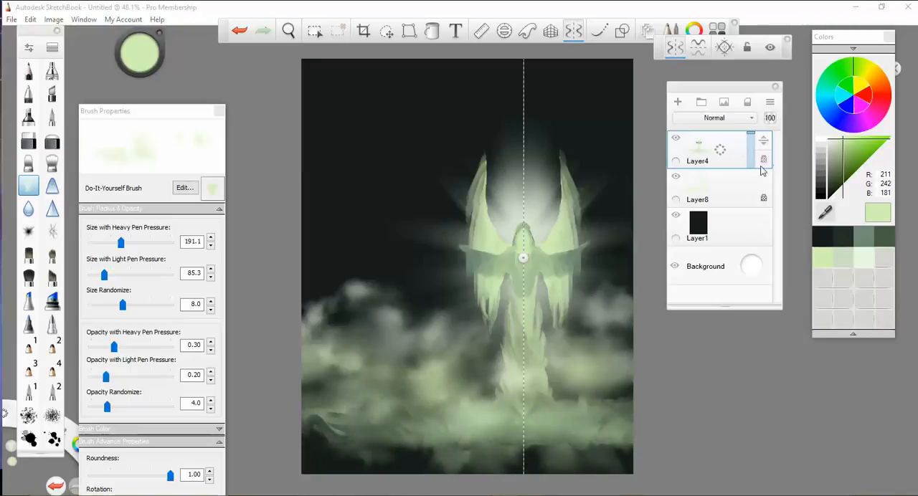
drag(446, 423, 441, 429)
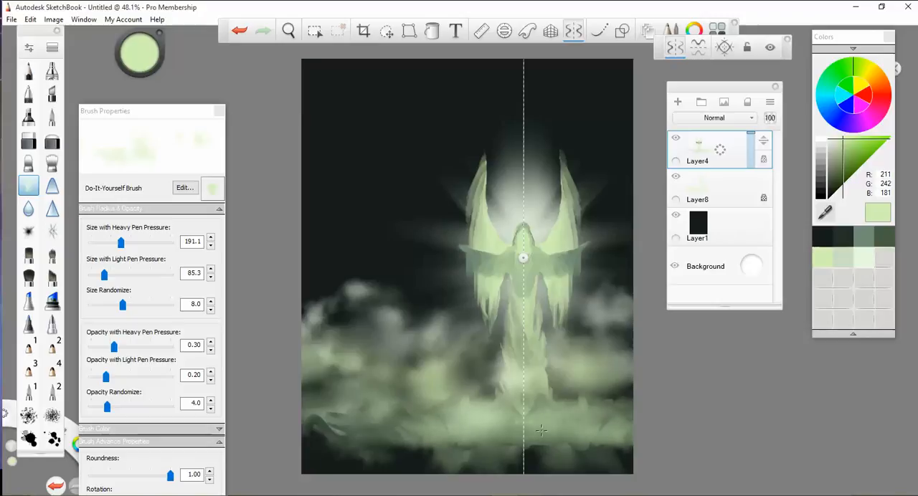
drag(594, 425, 442, 427)
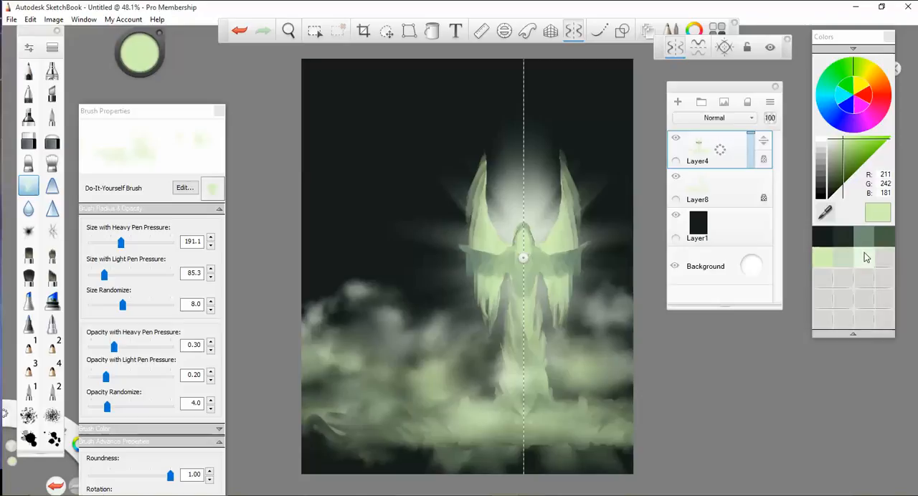
- Try brushing pale green (235, 248, 227) over the robe's base and smudging it outward with Smudge Flat Brush 3 at size 25.2
click(868, 256)
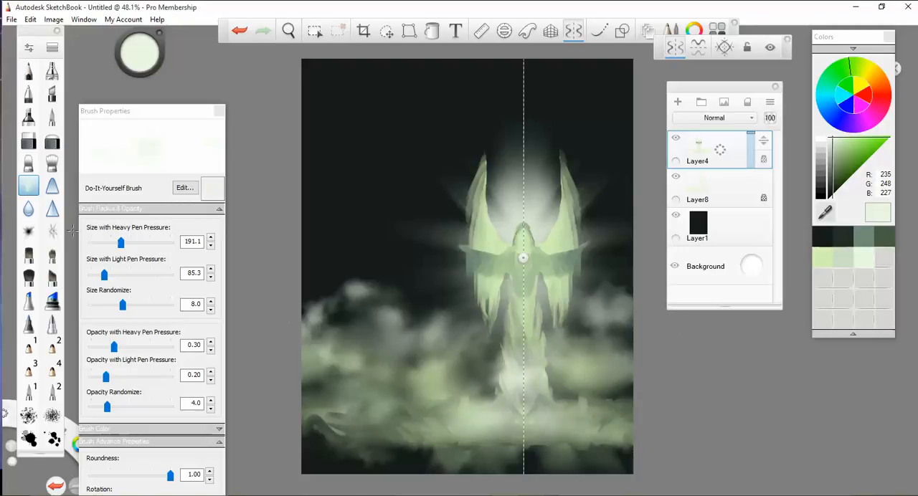
click(28, 163)
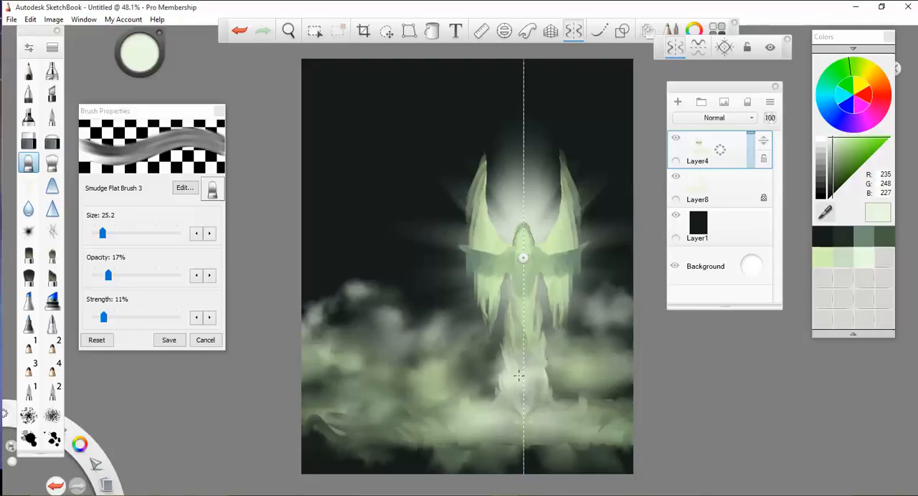
mouse_move(518, 375)
mouse_down()
mouse_move(505, 394)
mouse_move(523, 381)
mouse_up()
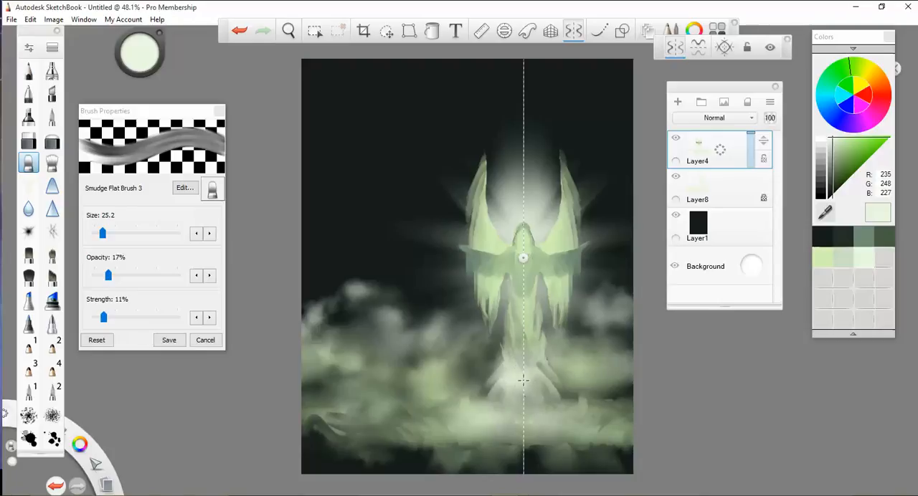
key(ctrl+z)
key(ctrl+z)
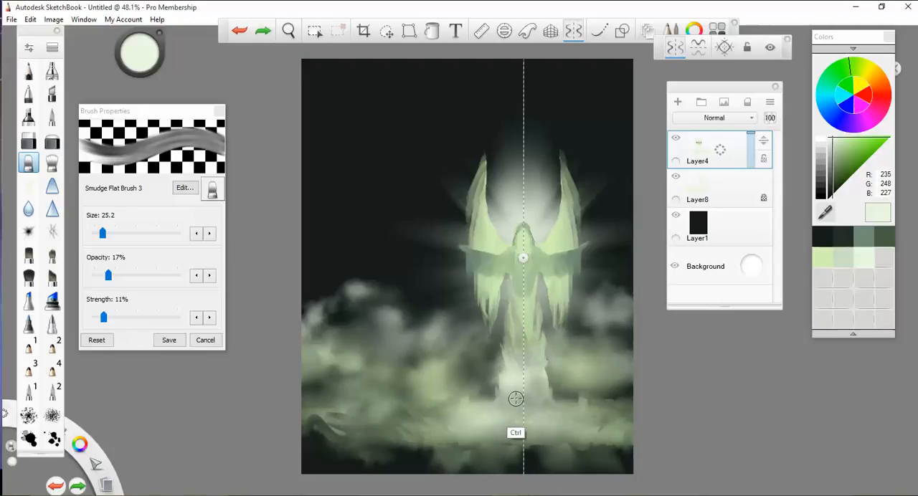
- Turn off mirror symmetry, try smudging the robe's base freehand, and undo the smudges and pale brushwork
click(505, 341)
click(674, 48)
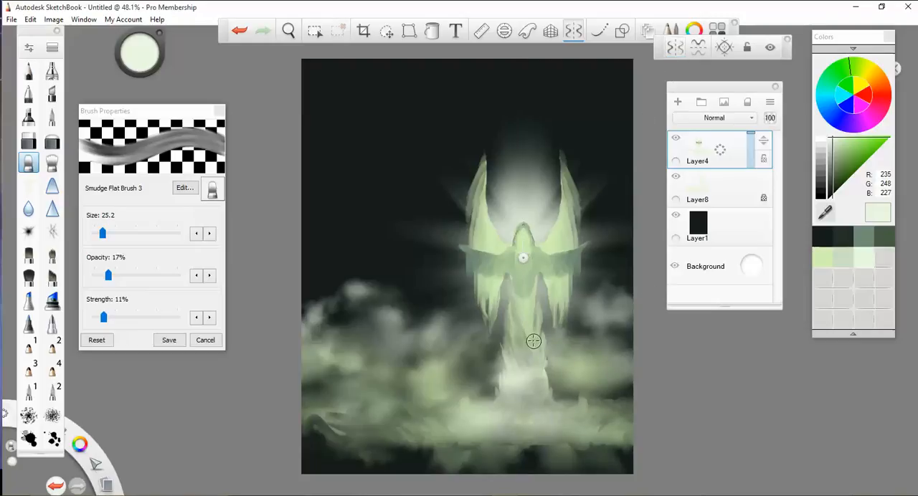
mouse_move(533, 342)
mouse_down()
mouse_move(521, 376)
mouse_move(511, 383)
mouse_move(499, 375)
mouse_move(531, 415)
mouse_move(519, 399)
mouse_move(557, 415)
mouse_up()
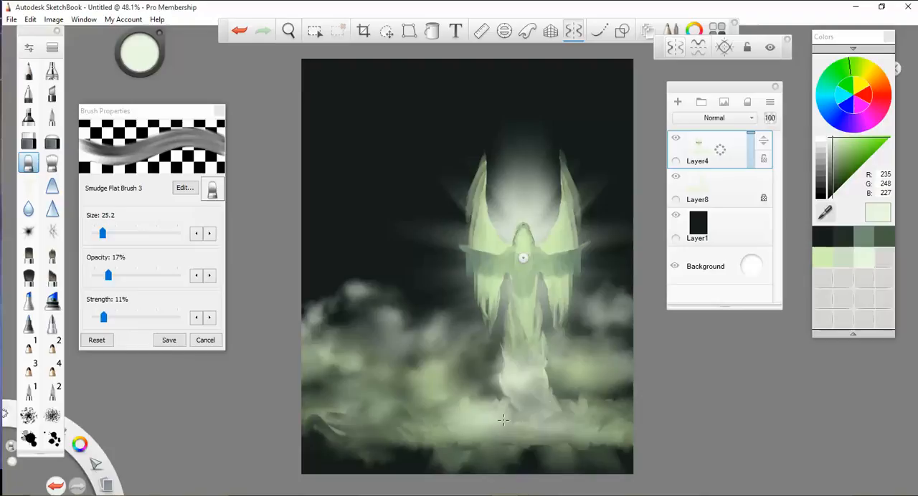
drag(503, 401, 503, 421)
key(ctrl+z)
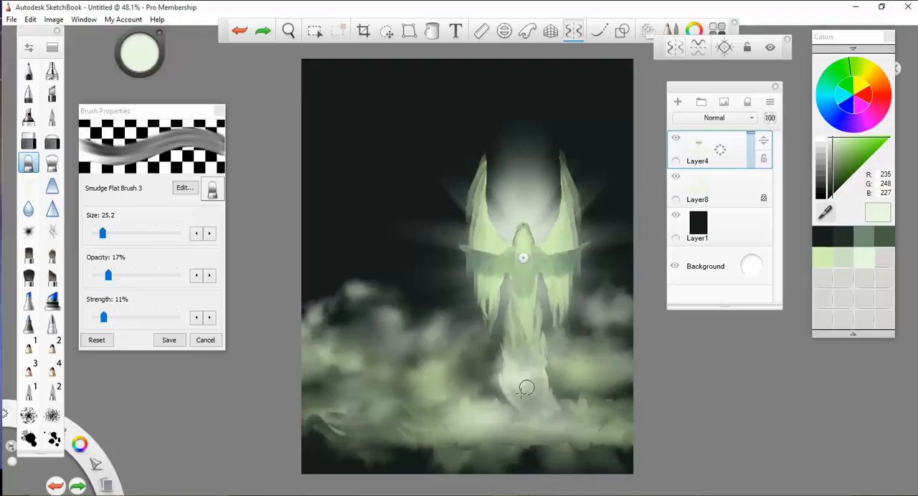
key(ctrl+z)
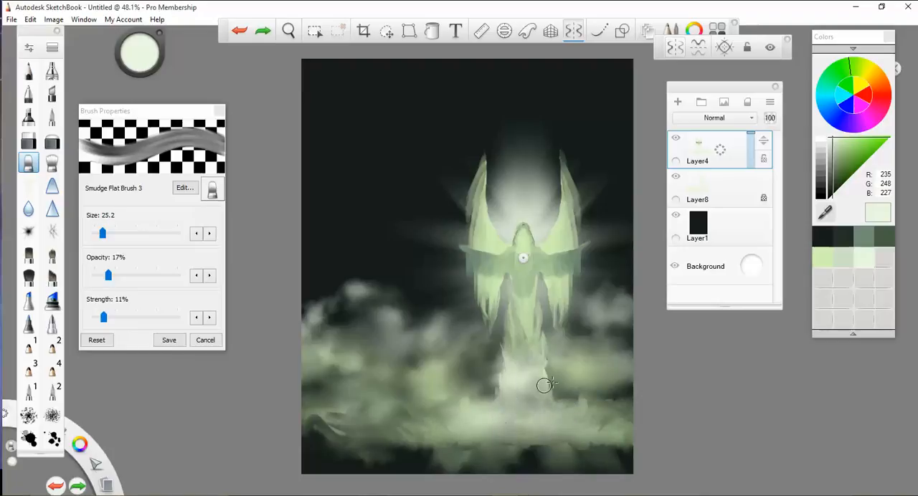
key(ctrl+z)
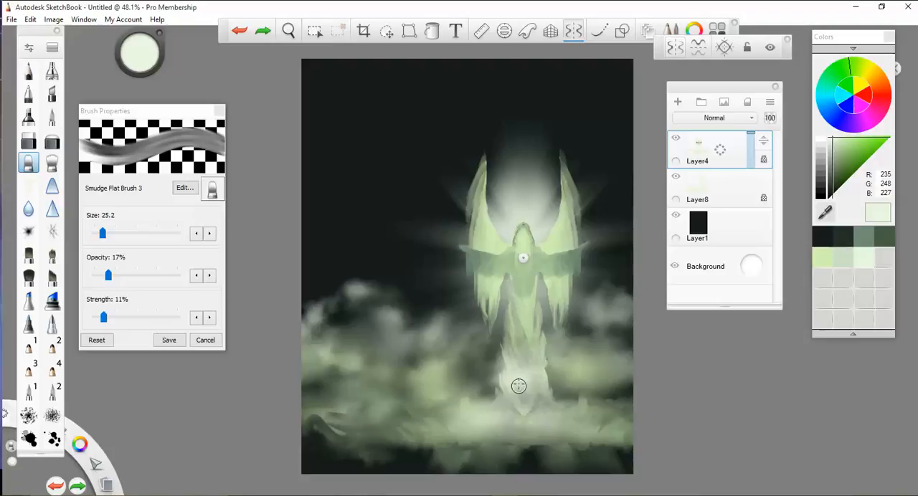
key(ctrl+z)
key(ctrl+z)
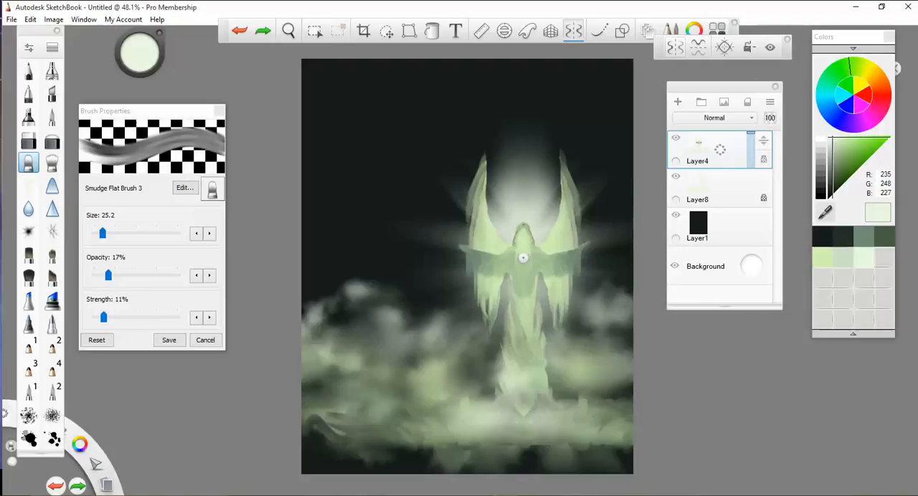
- Transform Layer4 so the winged figure and its lower clouds are slightly smaller and the cloud bank sits higher
click(387, 36)
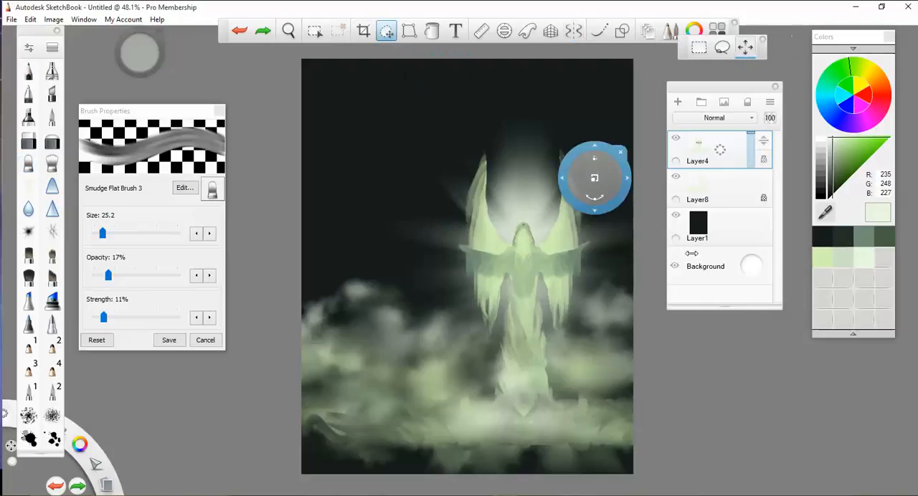
drag(646, 222, 630, 245)
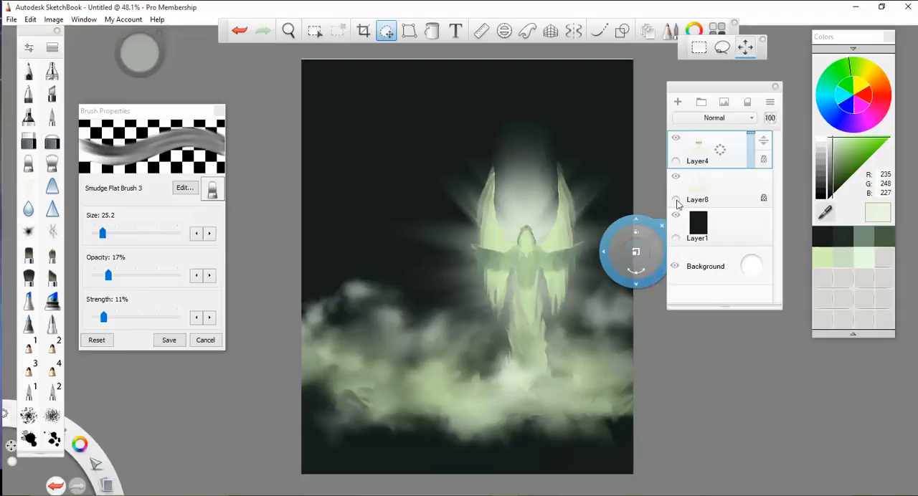
click(660, 226)
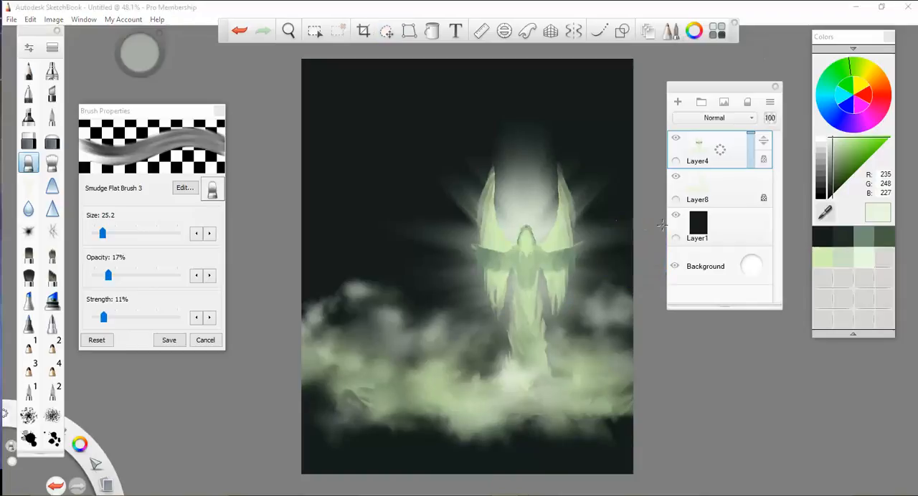
- Unlock Layer4's transparency and trim the lower and left edges of its cloud bank with the Hard Eraser at size 35.4
click(29, 142)
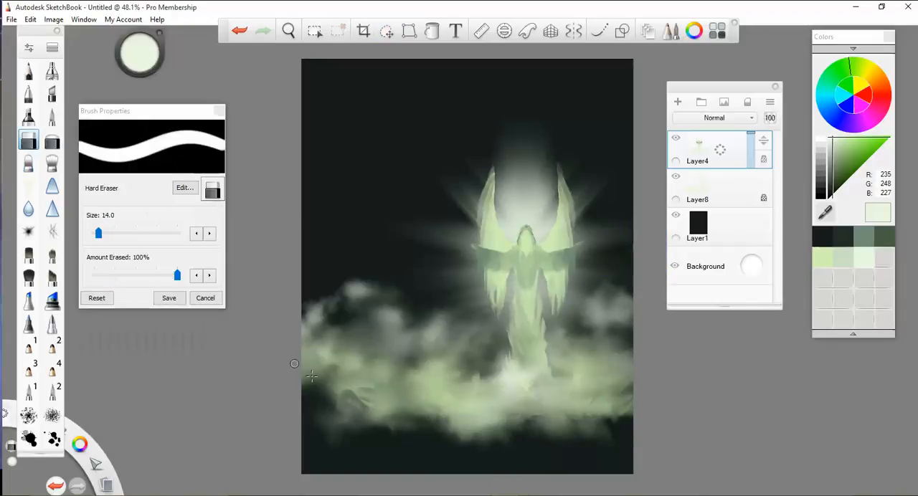
click(125, 242)
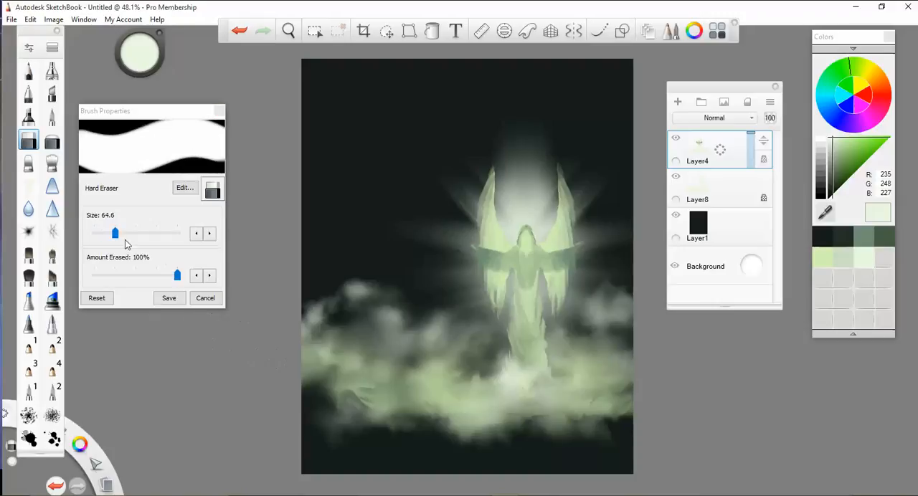
click(116, 235)
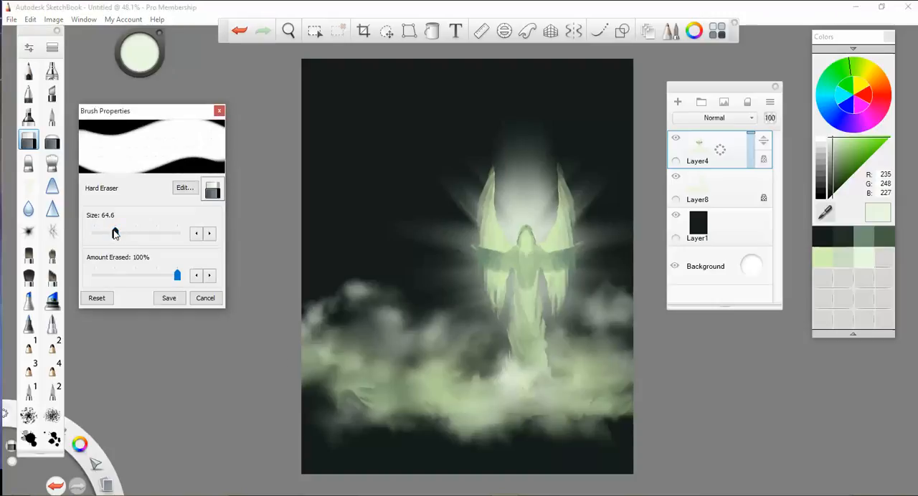
drag(110, 231, 106, 233)
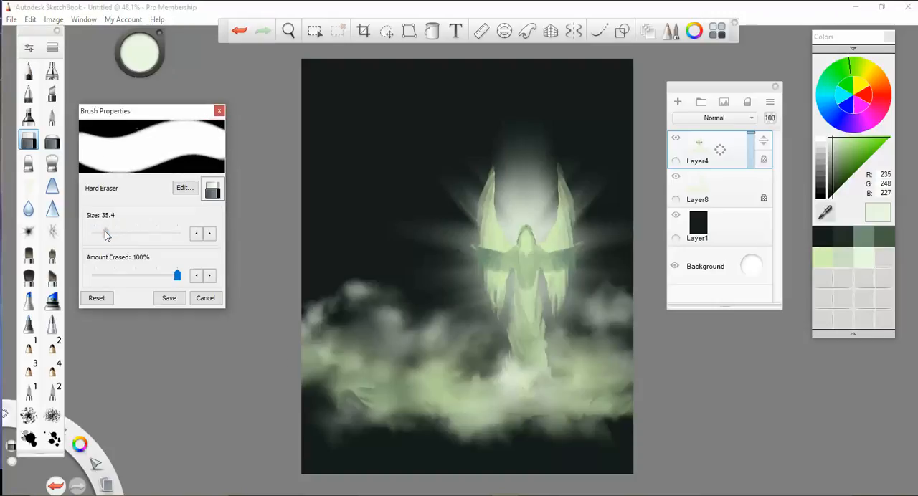
click(473, 443)
click(558, 312)
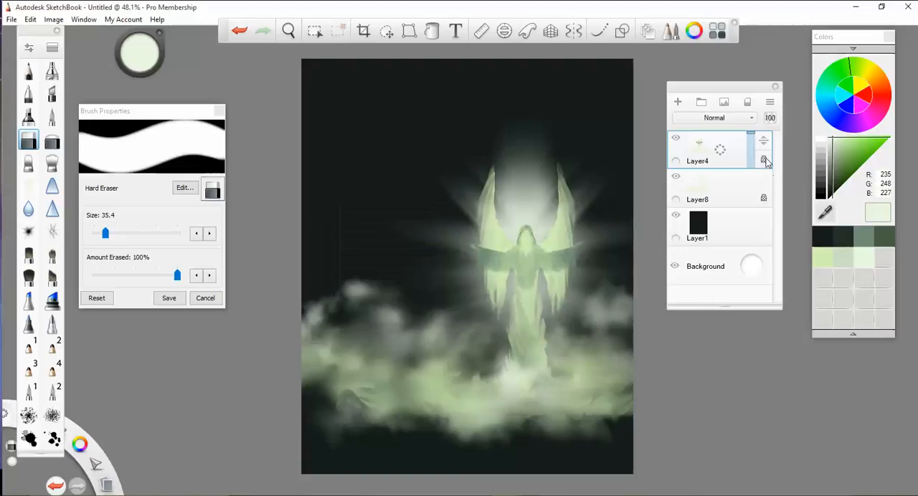
mouse_move(587, 408)
mouse_down()
mouse_move(563, 437)
mouse_move(373, 418)
mouse_move(511, 426)
mouse_move(612, 418)
mouse_up()
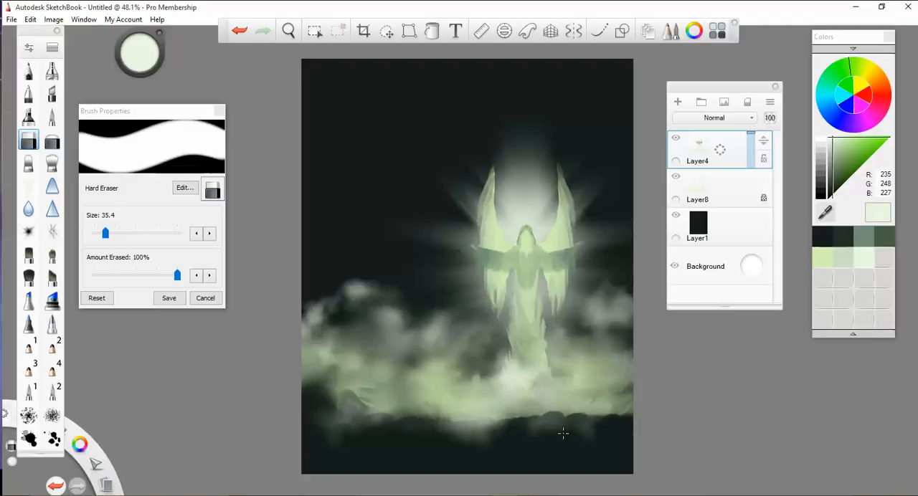
mouse_move(324, 390)
mouse_down()
mouse_move(372, 409)
mouse_move(329, 385)
mouse_move(380, 367)
mouse_up()
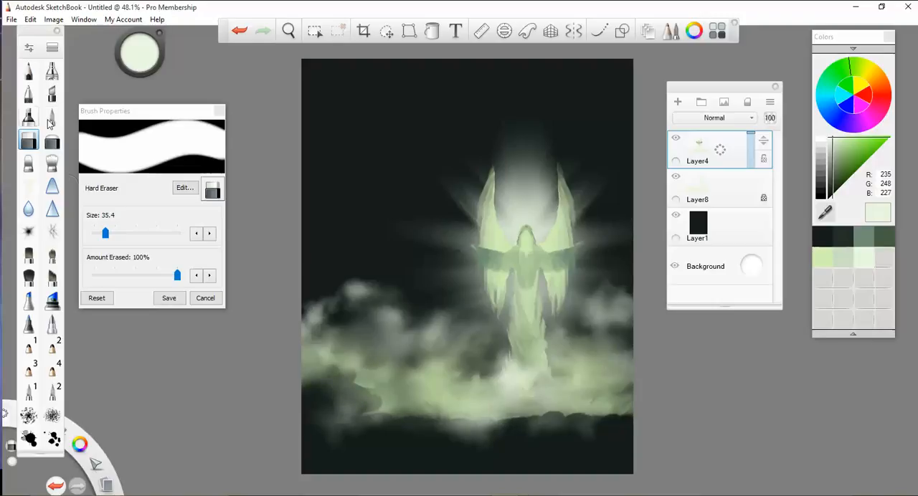
- Soften the trimmed cloud edges with the Smudge Round Bristle Brush, and build up light green (211, 242, 181) lower clouds with the Do-It-Yourself Brush
click(50, 166)
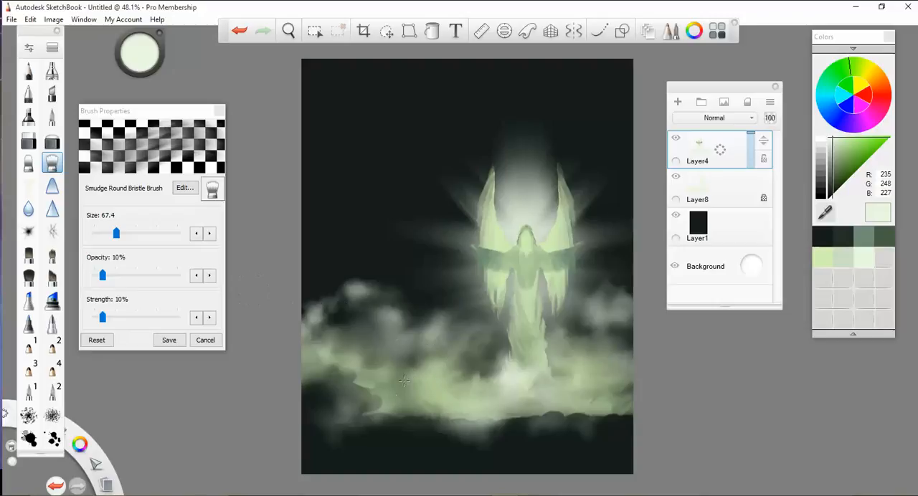
drag(414, 421, 613, 408)
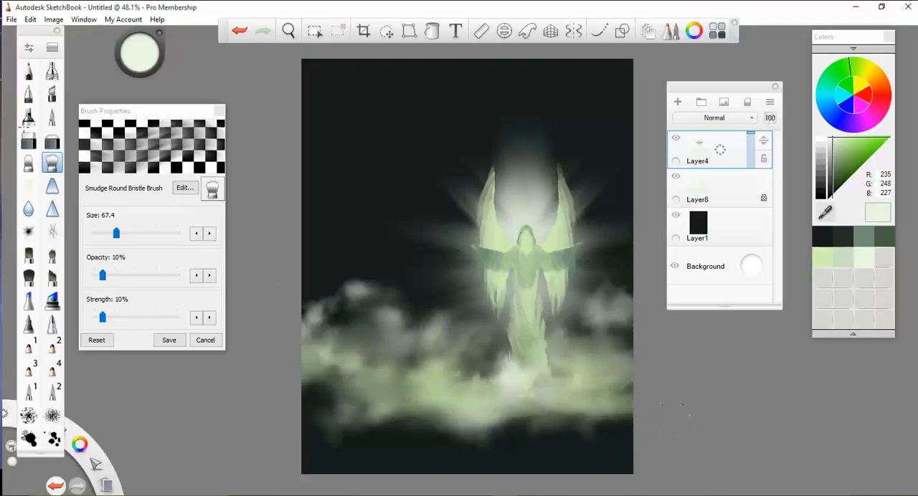
click(27, 187)
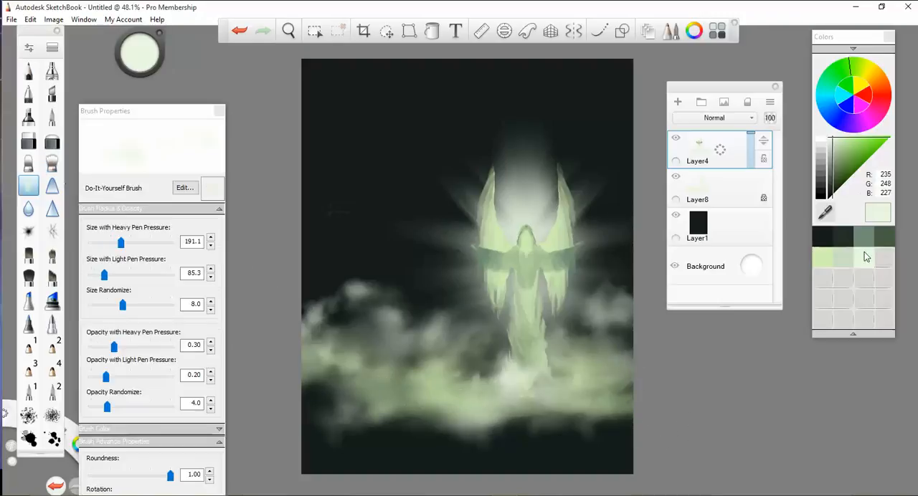
click(826, 256)
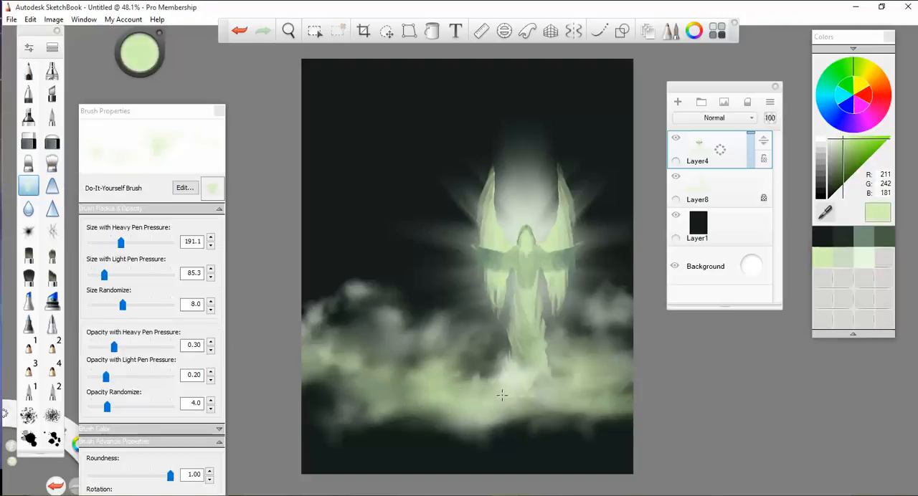
mouse_move(502, 397)
mouse_down()
mouse_move(448, 453)
mouse_move(555, 454)
mouse_move(521, 433)
mouse_move(579, 409)
mouse_move(462, 395)
mouse_move(376, 400)
mouse_move(600, 398)
mouse_move(726, 344)
mouse_move(800, 337)
mouse_move(606, 415)
mouse_move(629, 428)
mouse_move(753, 313)
mouse_up()
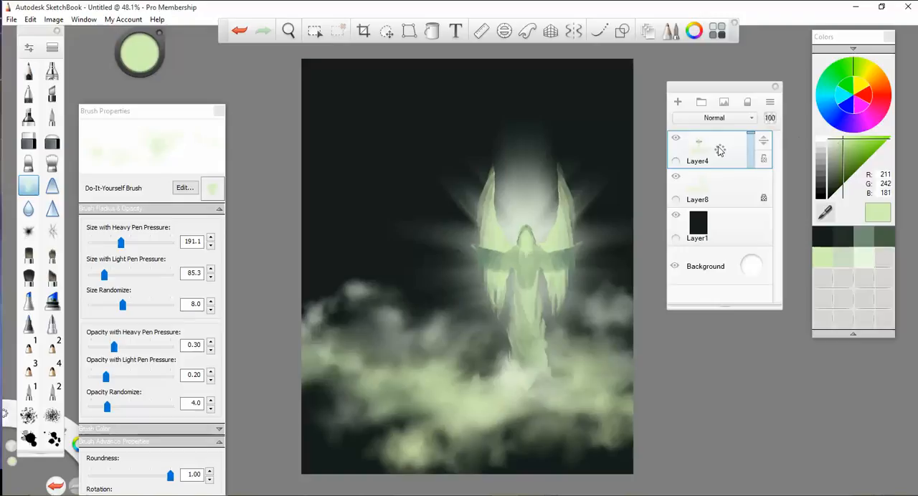
- Add a new layer above Layer4 and brush pale green (235, 248, 227) highlights across the lower clouds
click(678, 102)
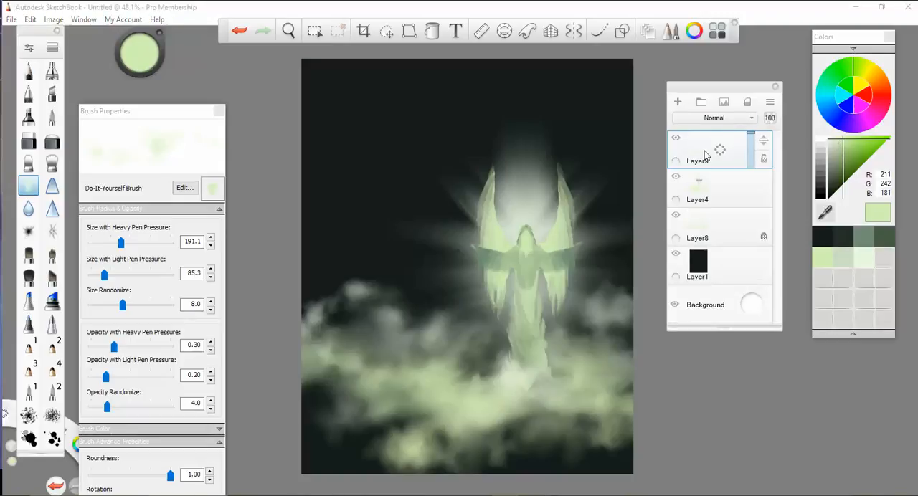
click(865, 264)
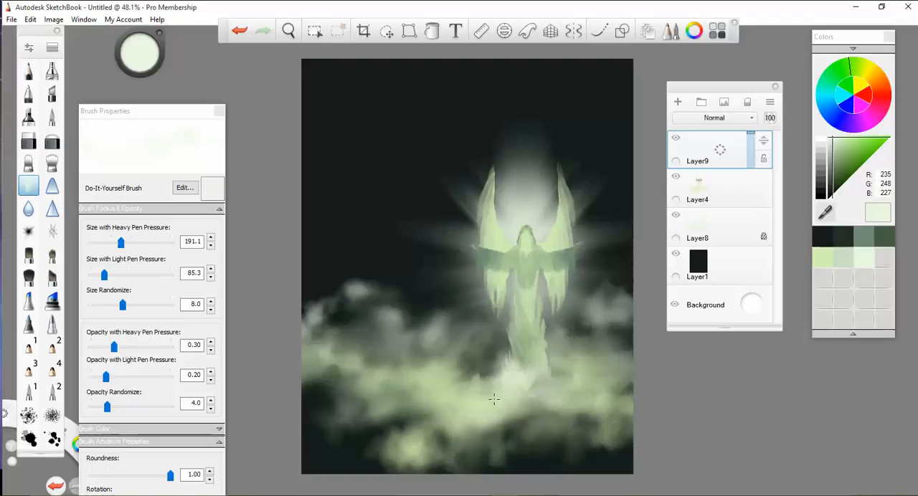
mouse_move(494, 399)
mouse_down()
mouse_move(391, 429)
mouse_move(602, 411)
mouse_move(326, 398)
mouse_up()
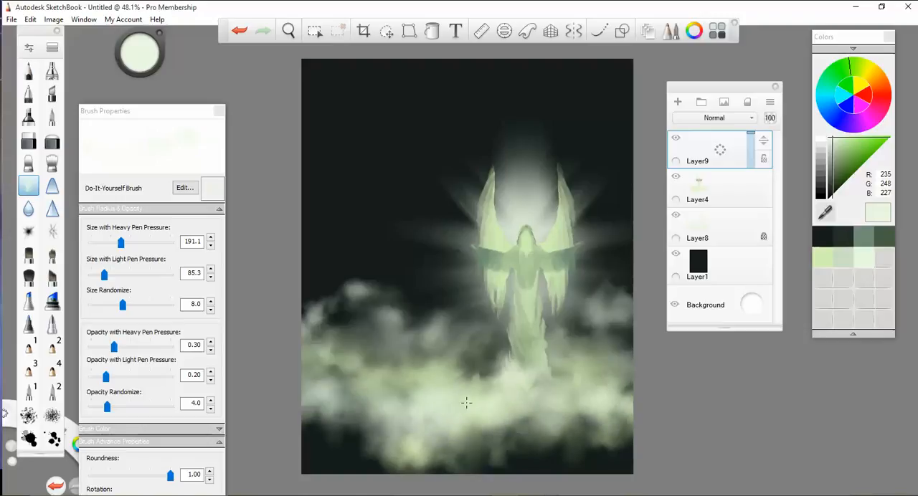
mouse_move(466, 403)
mouse_down()
mouse_move(409, 426)
mouse_move(527, 448)
mouse_up()
- Try Color Dodge, Color Burn and Overlay blending on the pale highlight layer, and set it to Soft Light
click(752, 117)
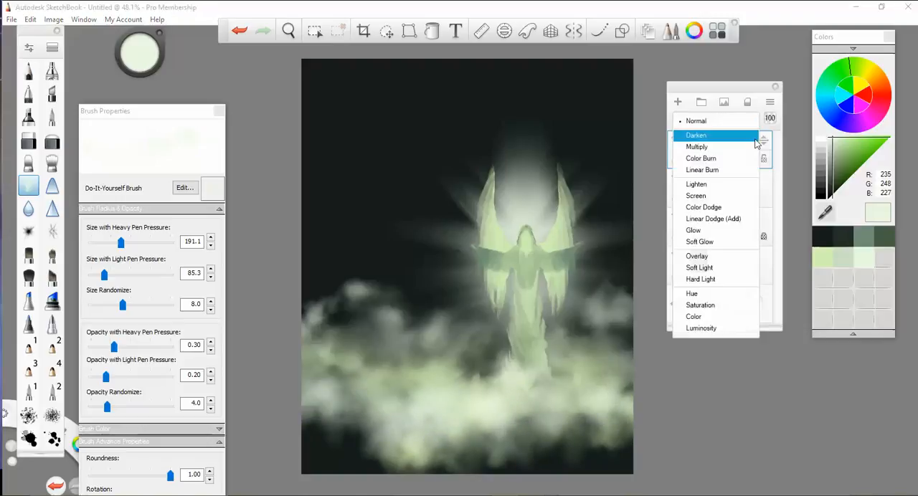
click(733, 209)
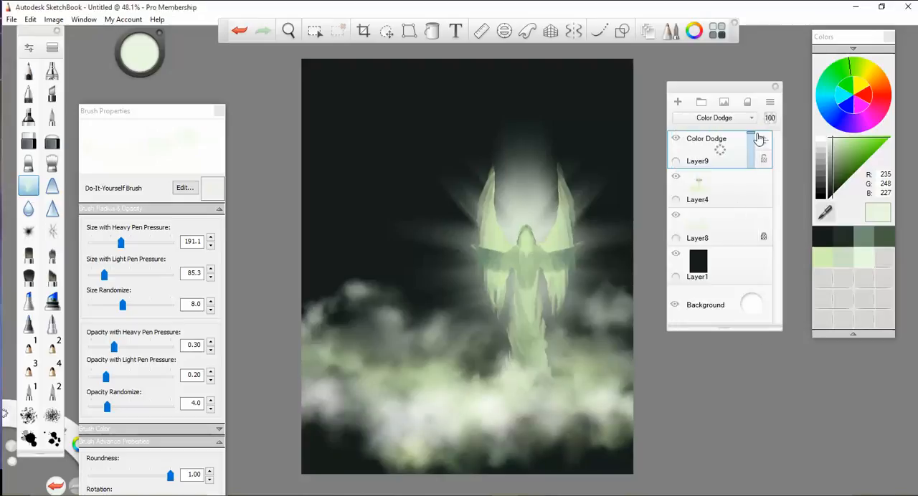
click(749, 122)
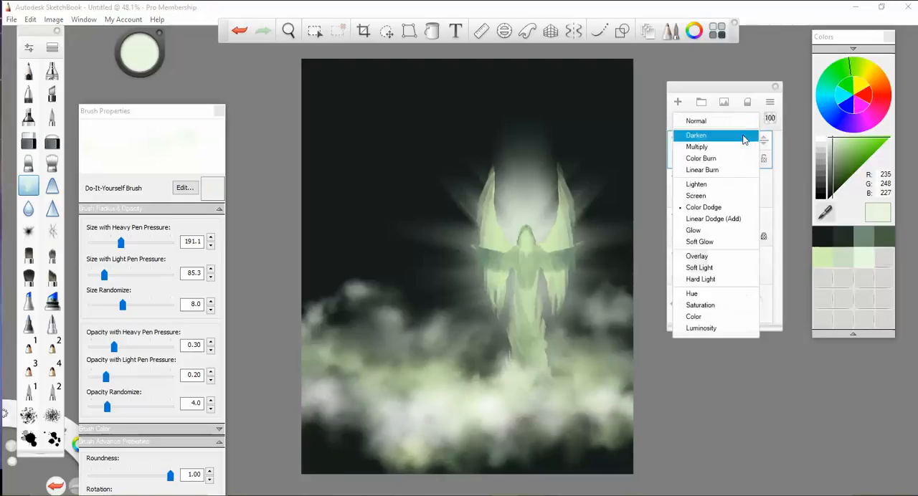
click(731, 160)
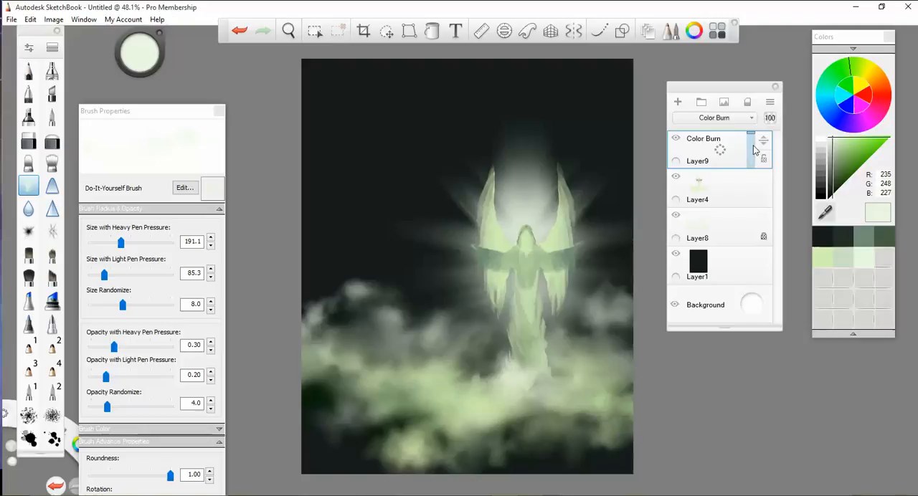
click(745, 118)
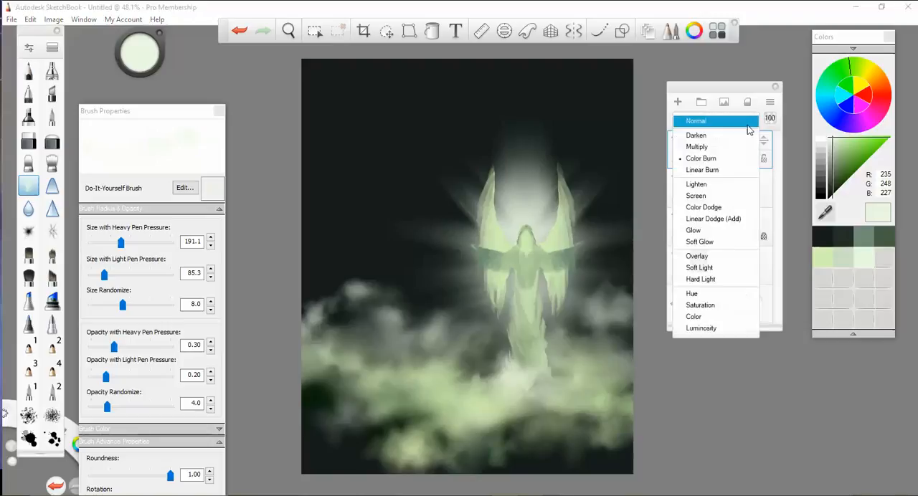
click(728, 260)
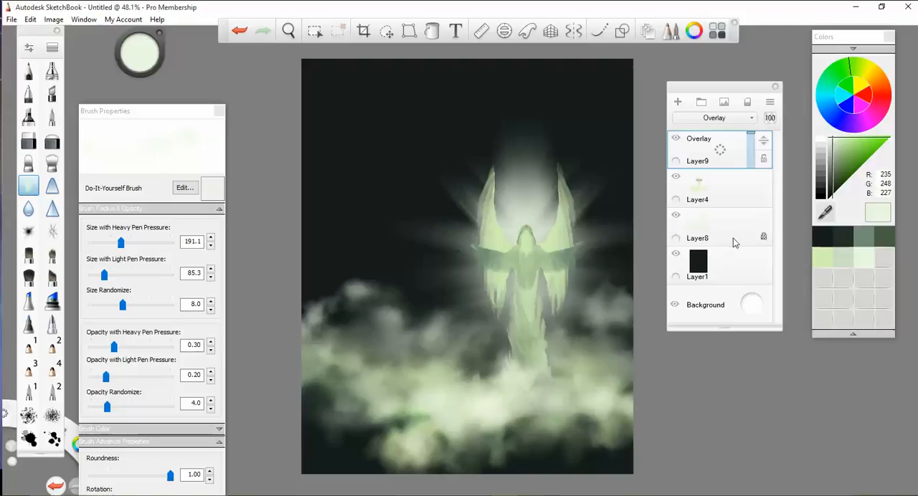
click(751, 119)
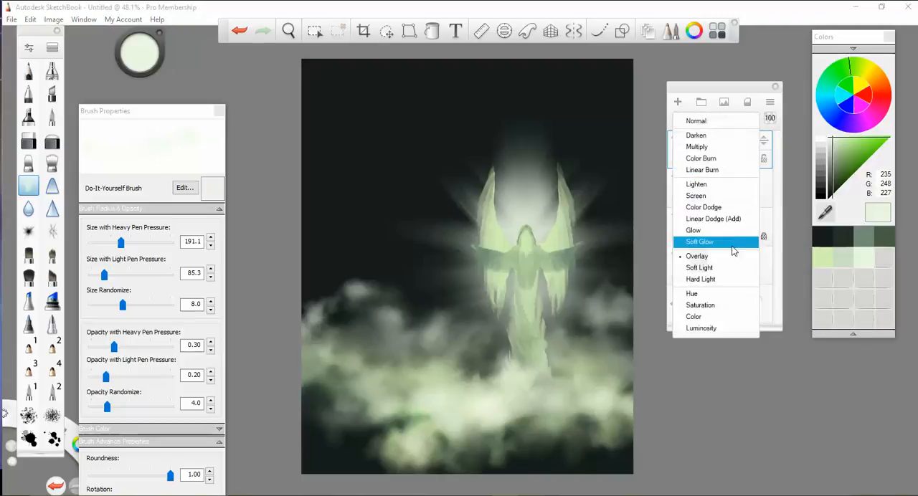
click(734, 271)
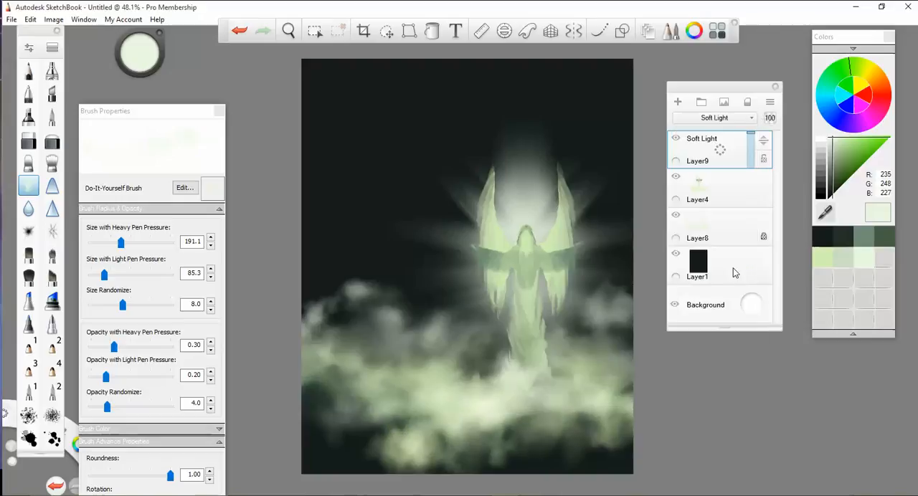
- Try Hard Light, Glow, Soft Glow and Overlay blending on the pale highlight layer (Layer9)
click(751, 117)
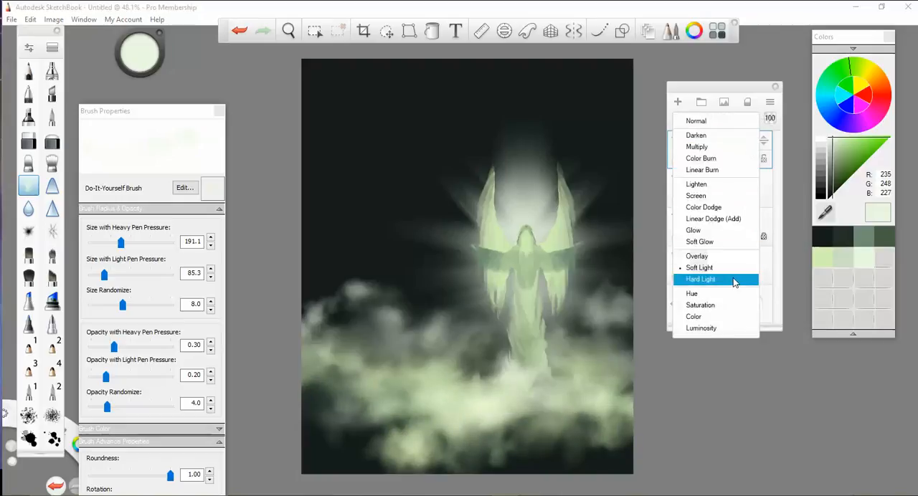
click(733, 278)
click(751, 118)
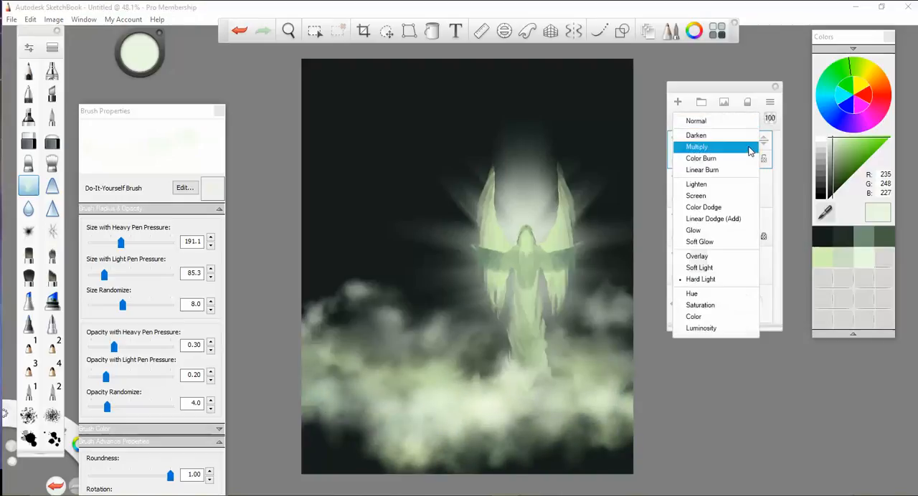
click(720, 232)
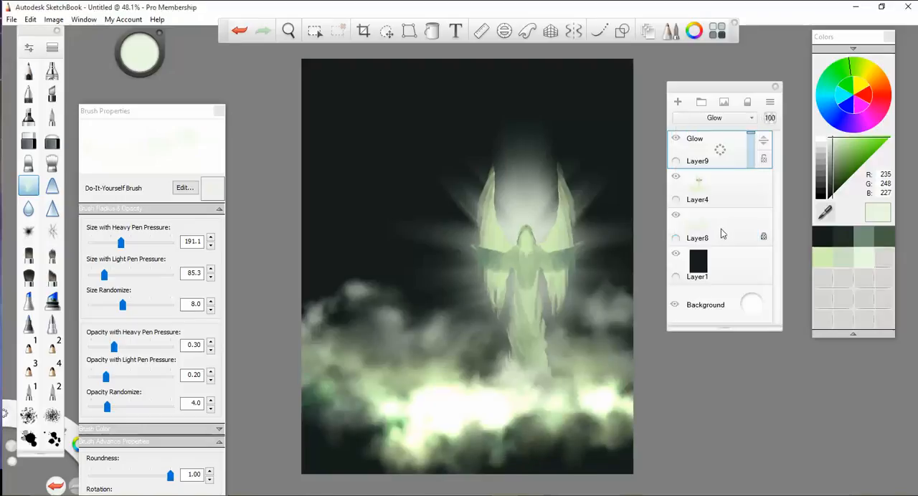
click(753, 120)
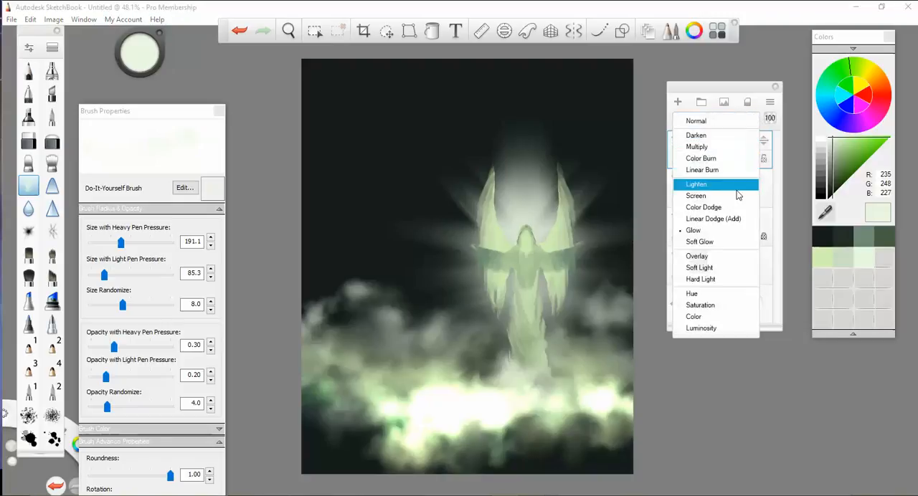
click(719, 243)
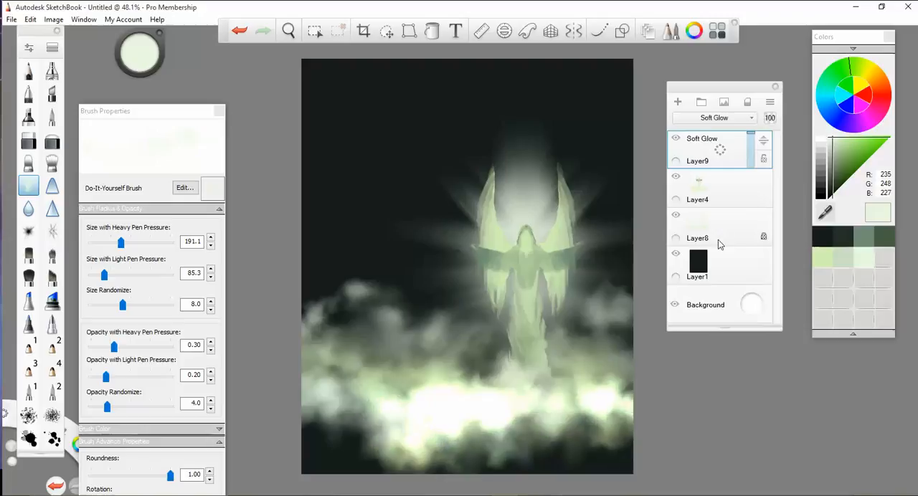
click(743, 119)
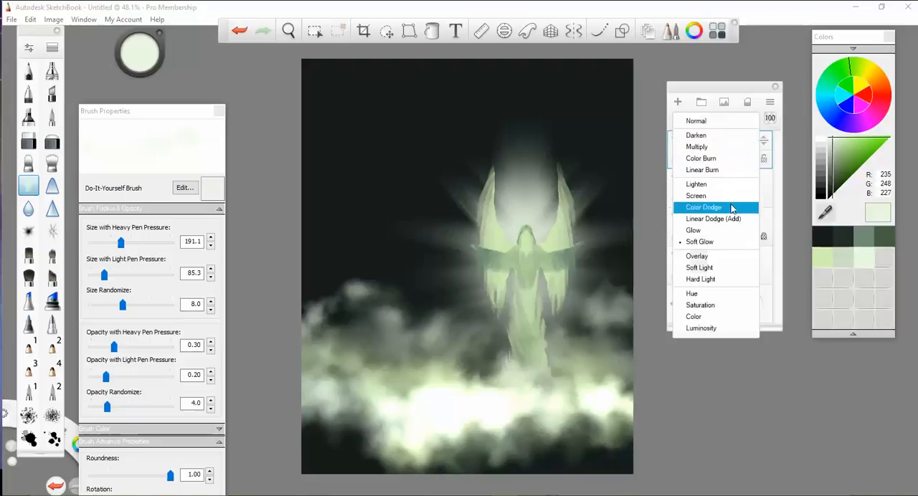
click(721, 259)
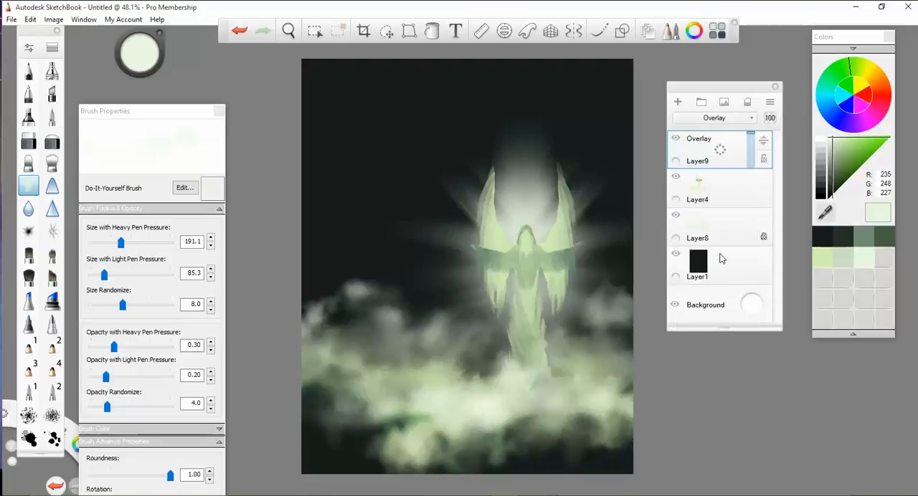
- Compare Hard Light and Soft Light blending on Layer9's cloud highlights
click(738, 118)
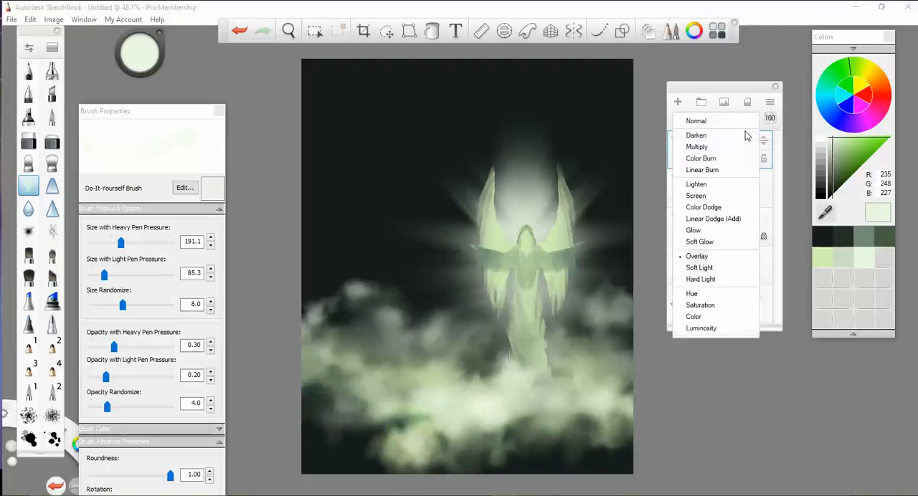
click(727, 279)
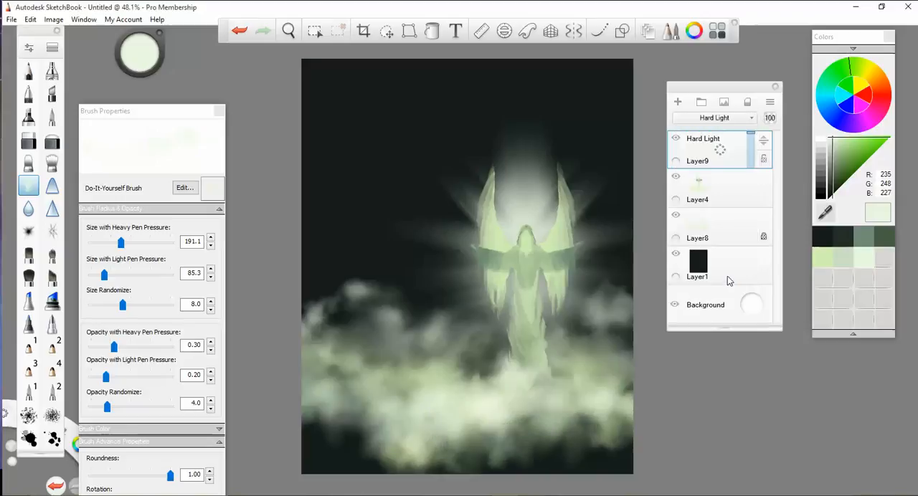
click(748, 121)
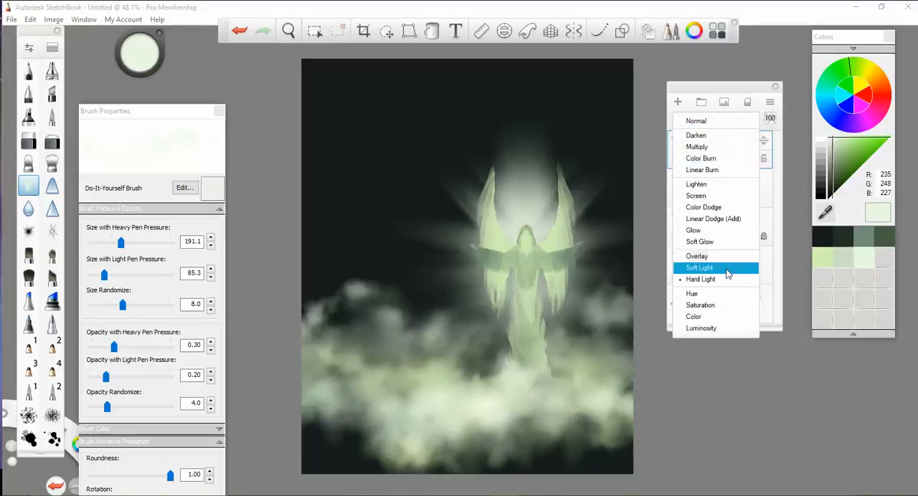
click(728, 269)
click(749, 119)
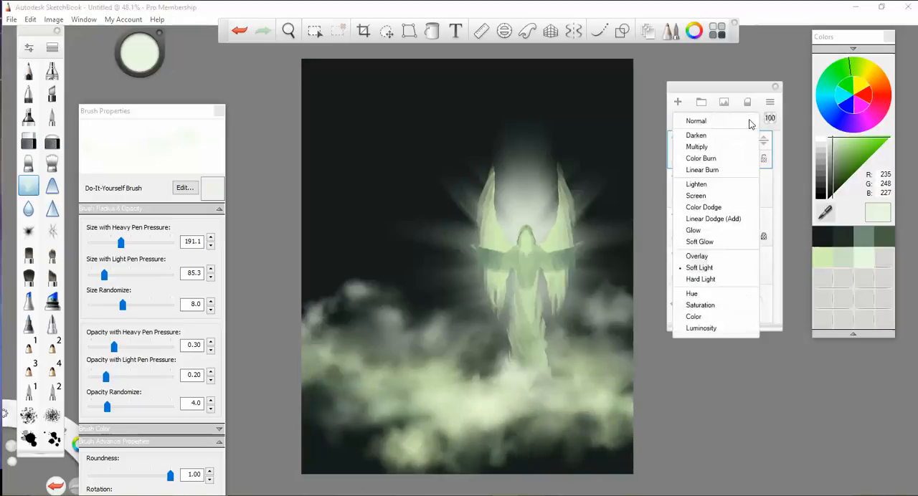
click(727, 280)
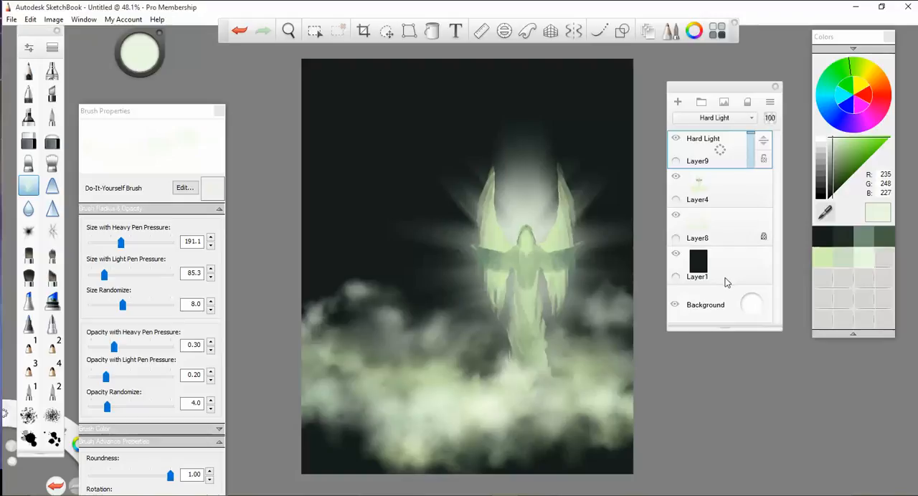
- Try Screen blending on Layer9, compare the clouds with the layer hidden and shown, and set its blending to Hard Light
click(752, 121)
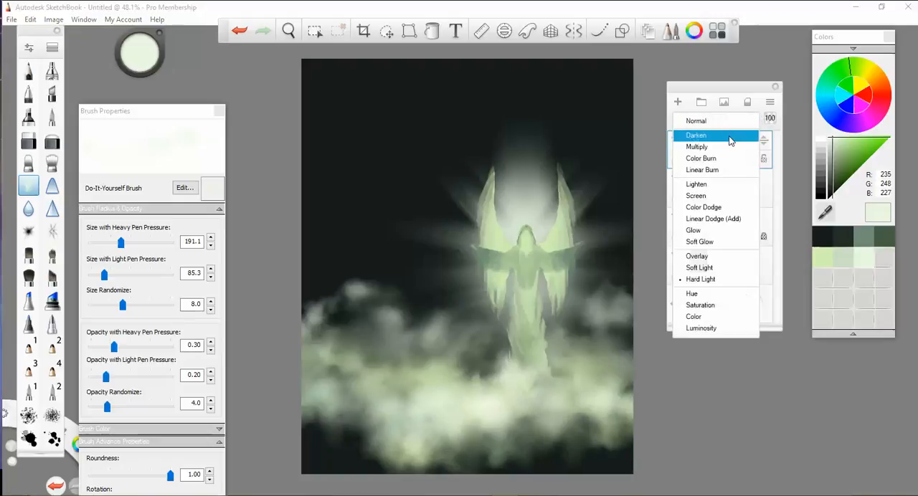
click(715, 197)
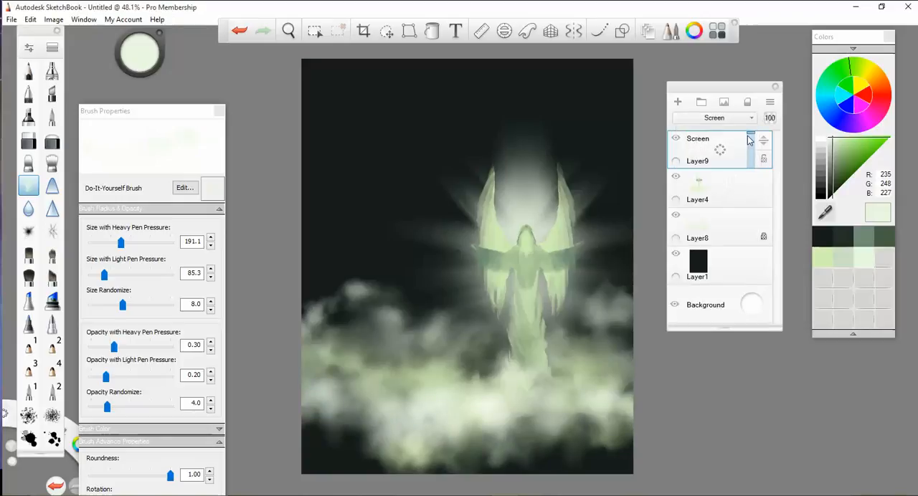
click(676, 139)
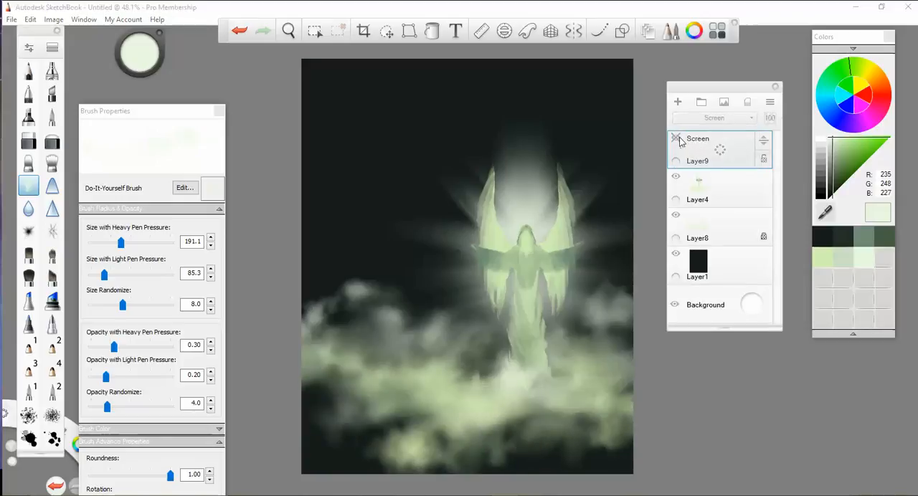
click(676, 139)
click(713, 117)
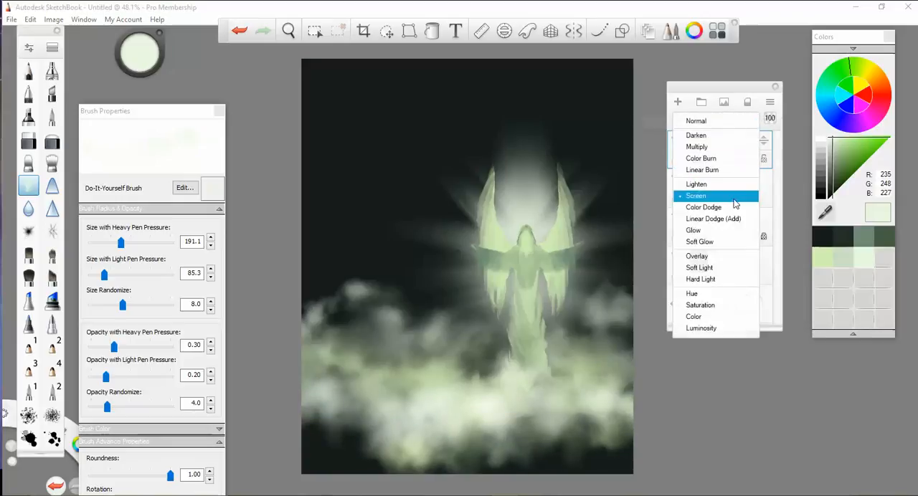
click(730, 279)
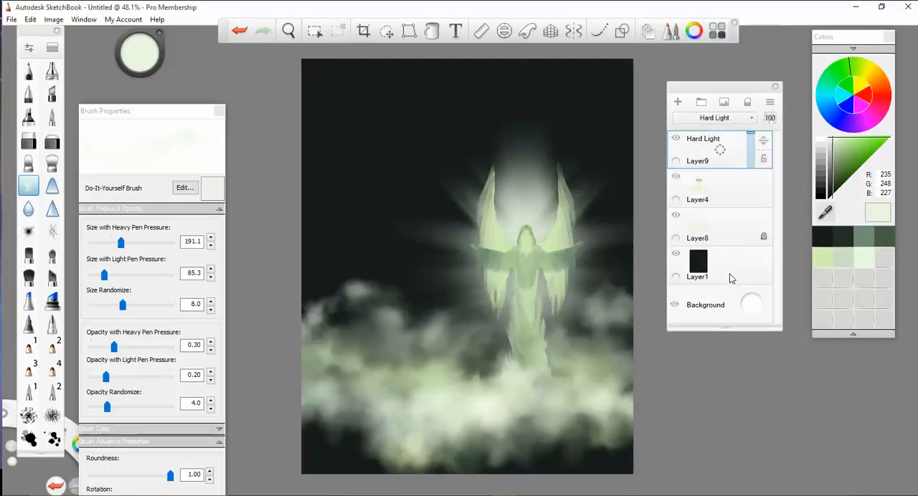
click(677, 102)
click(675, 101)
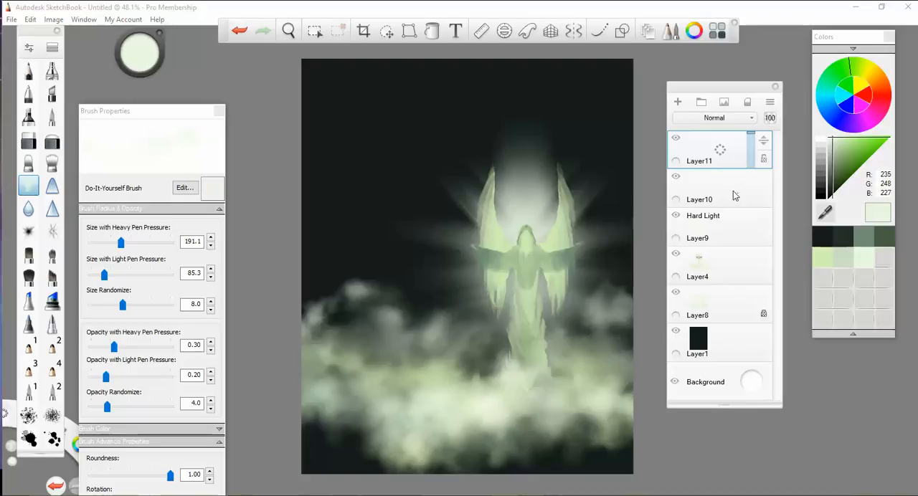
drag(733, 194, 700, 155)
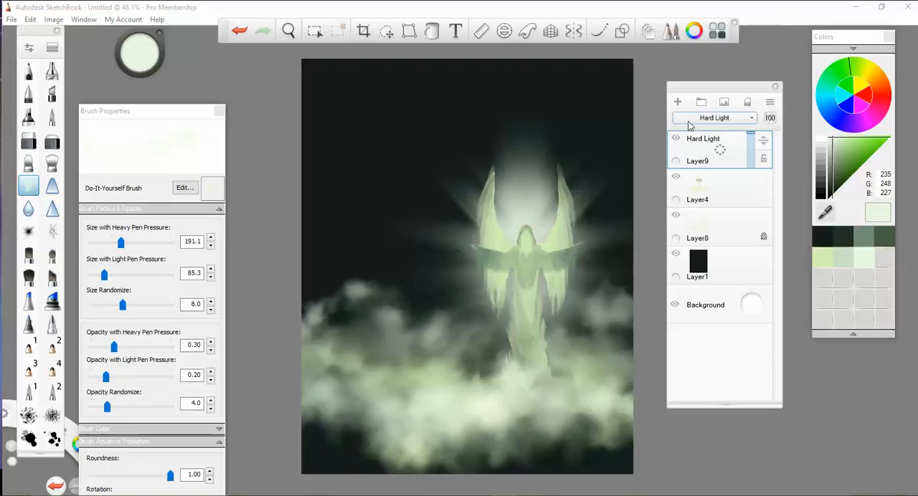
- Compare the clouds with Layer9 hidden and shown, and lower its opacity to 52
click(676, 139)
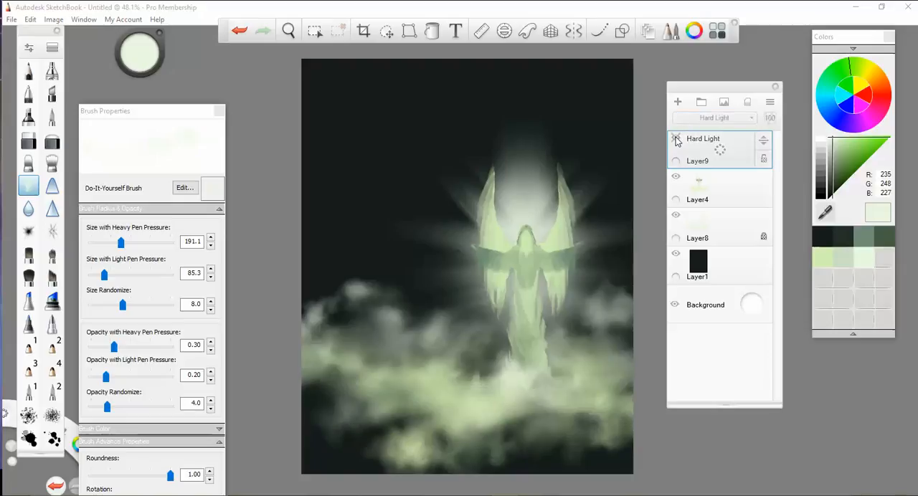
click(675, 139)
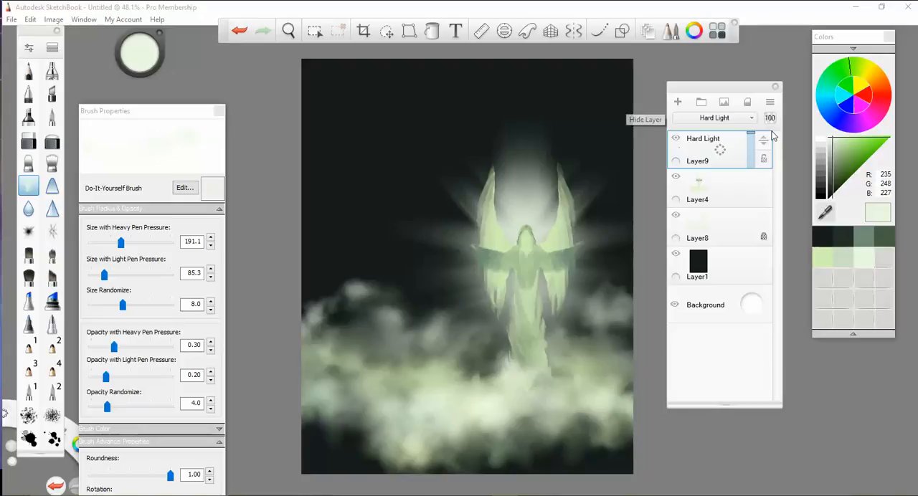
drag(750, 134, 753, 153)
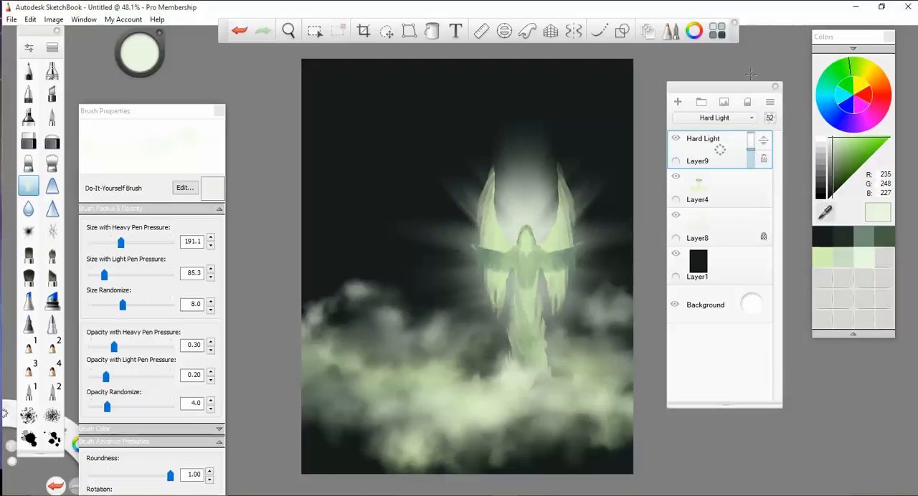
- Add a new layer above Layer9 and ready the size 1.0 Ballpoint Pen with light green (209, 230, 188) sampled from the painting
drag(739, 88, 768, 89)
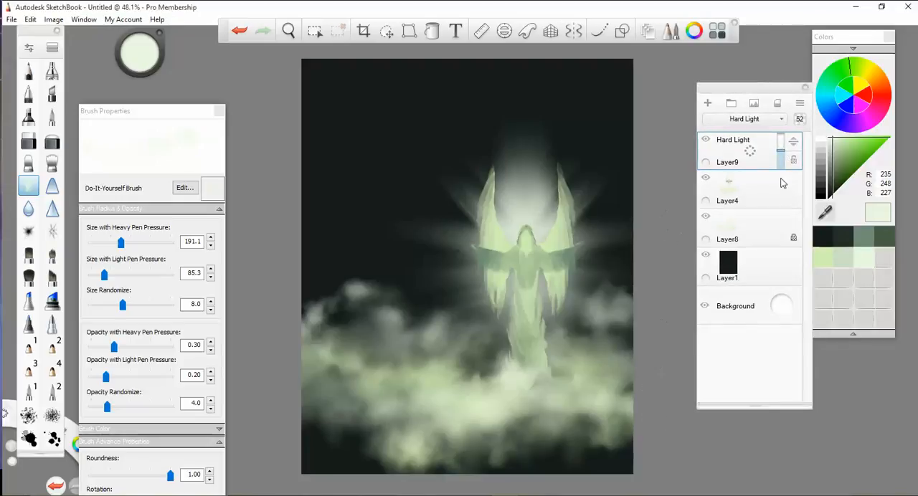
click(708, 103)
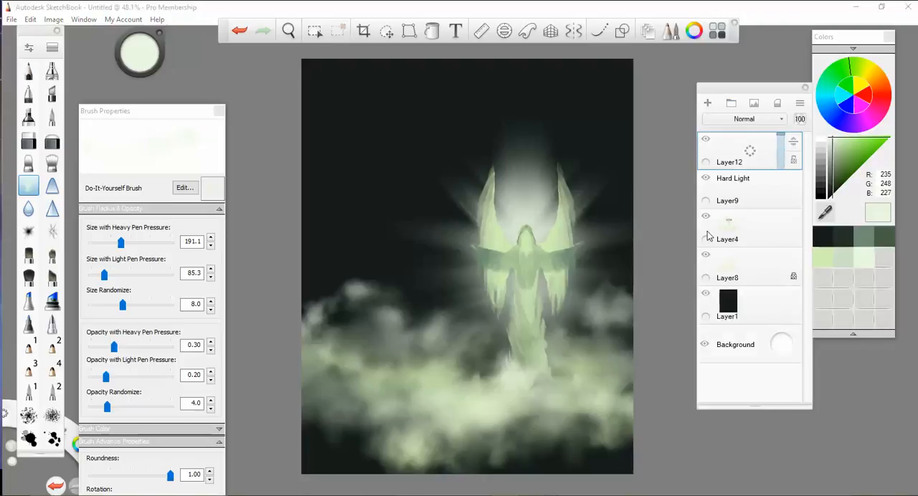
scroll(630, 185, up, 5)
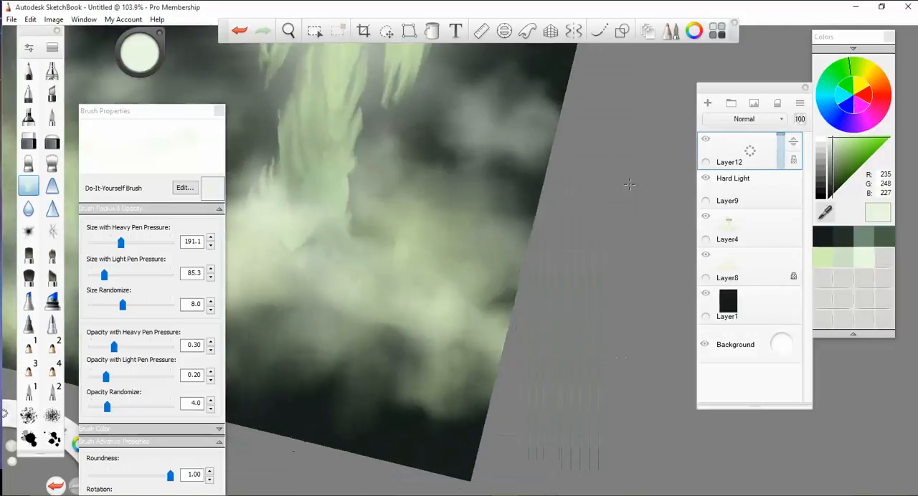
scroll(630, 185, up, 2)
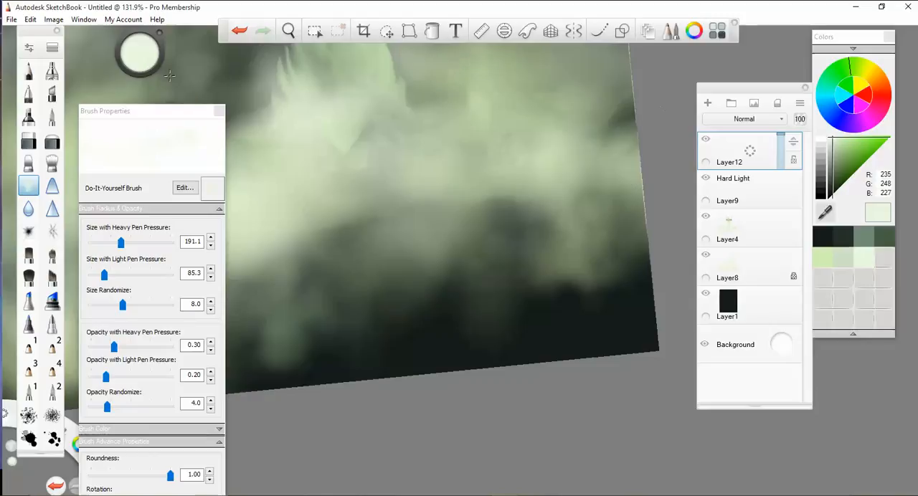
click(28, 95)
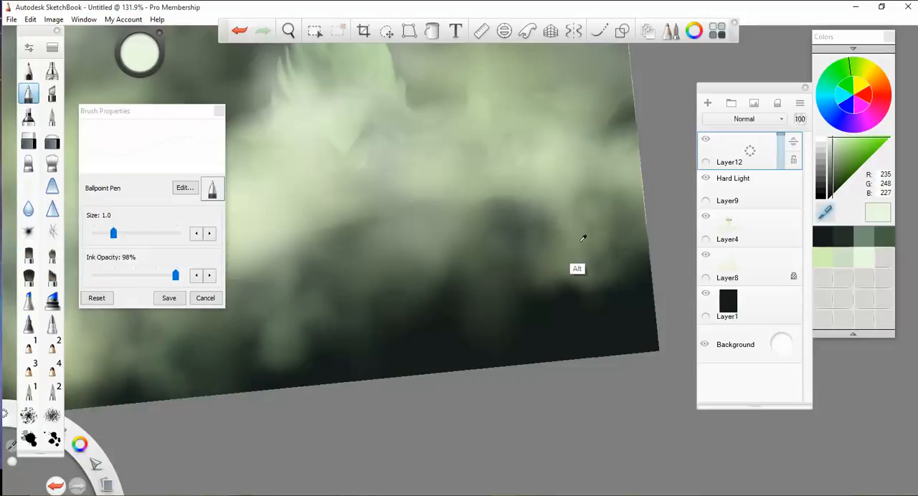
alt+click(524, 253)
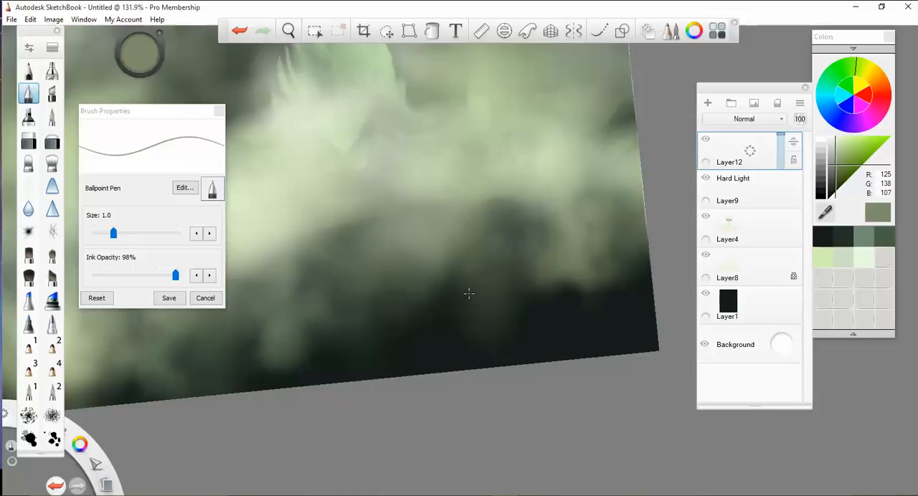
alt+click(339, 126)
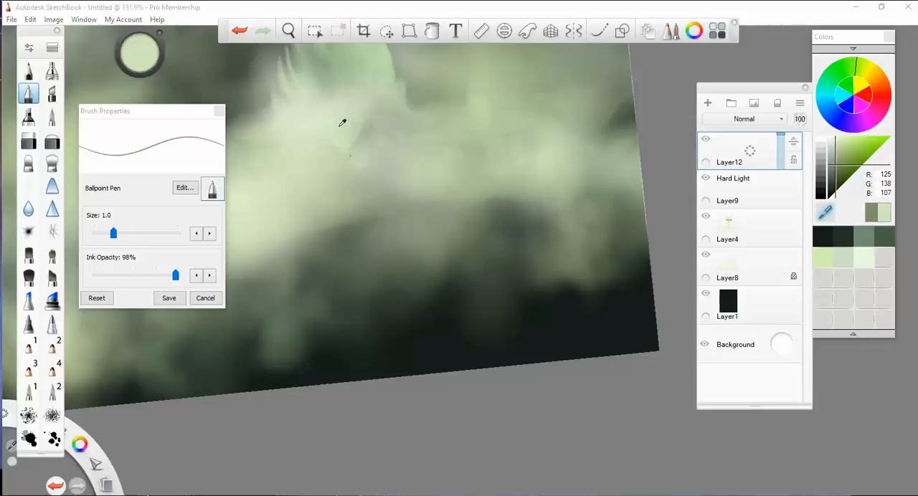
- Sign the lower-right clouds with the artist's handwritten signature and a small number beneath it, redrawing the digits after the 5
drag(442, 293, 416, 238)
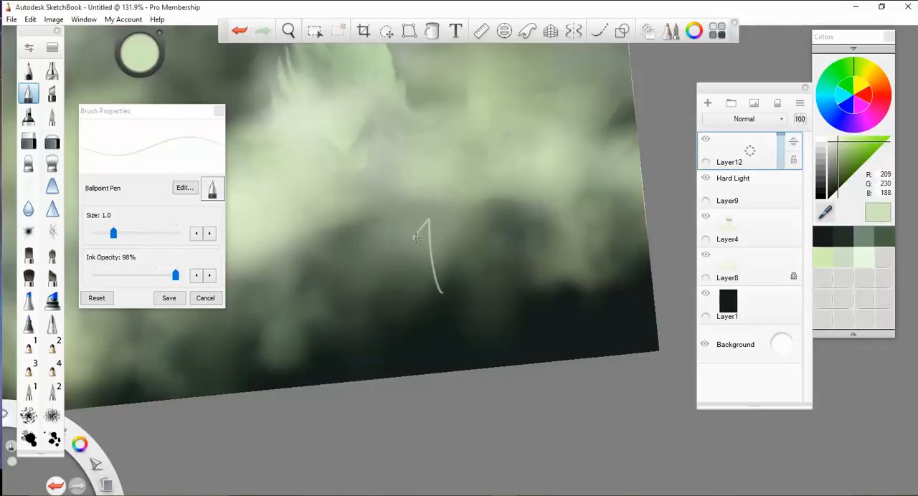
drag(459, 280, 437, 191)
mouse_move(461, 248)
mouse_down()
mouse_move(484, 237)
mouse_move(499, 293)
mouse_move(505, 234)
mouse_move(573, 196)
mouse_move(570, 276)
mouse_up()
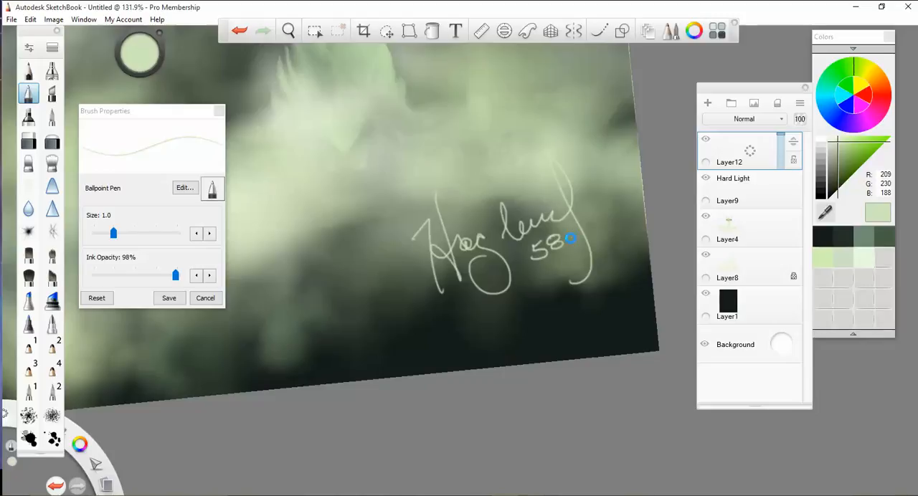
key(ctrl+z)
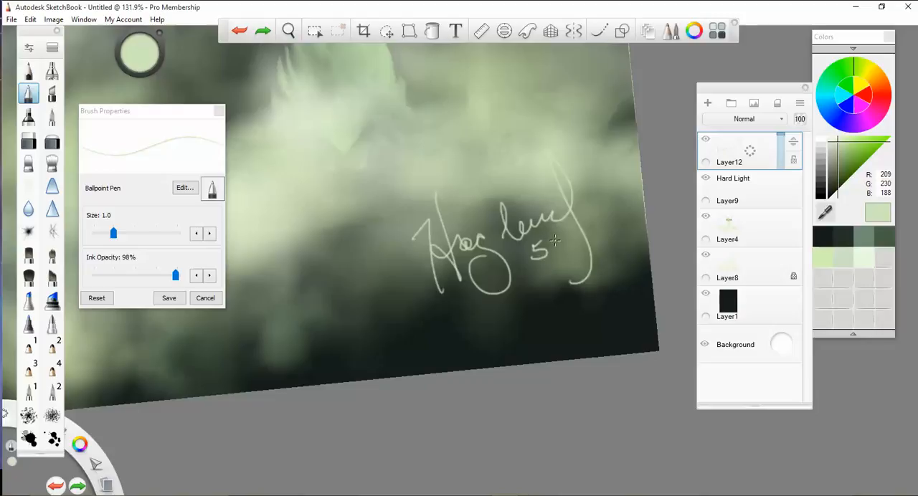
mouse_move(556, 242)
mouse_down()
mouse_move(553, 255)
mouse_move(574, 240)
mouse_up()
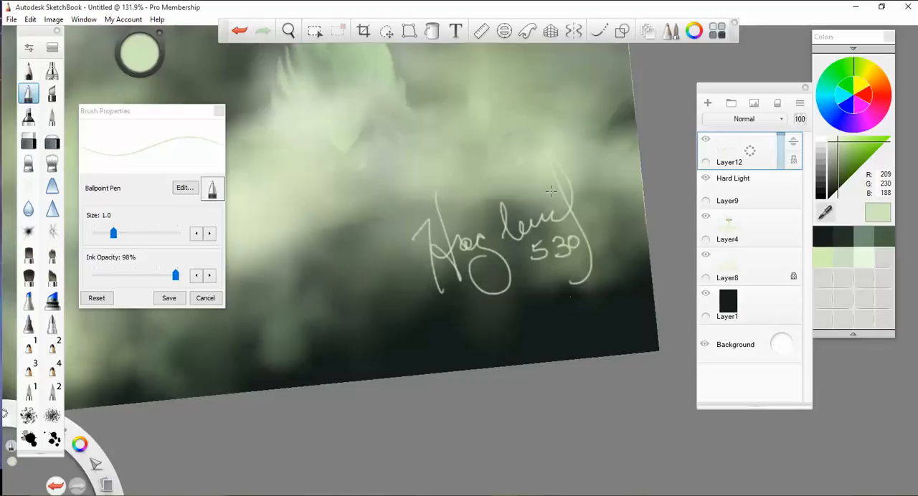
scroll(551, 191, down, 10)
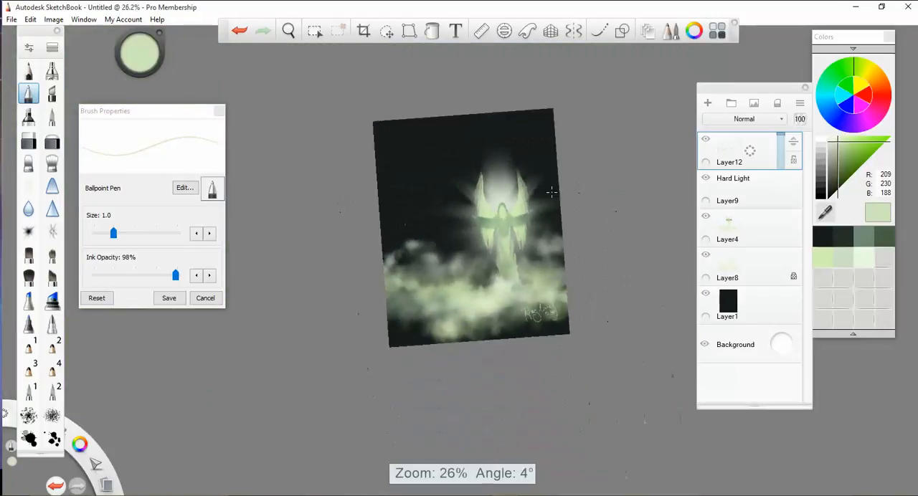
scroll(551, 192, up, 2)
scroll(552, 192, down, 1)
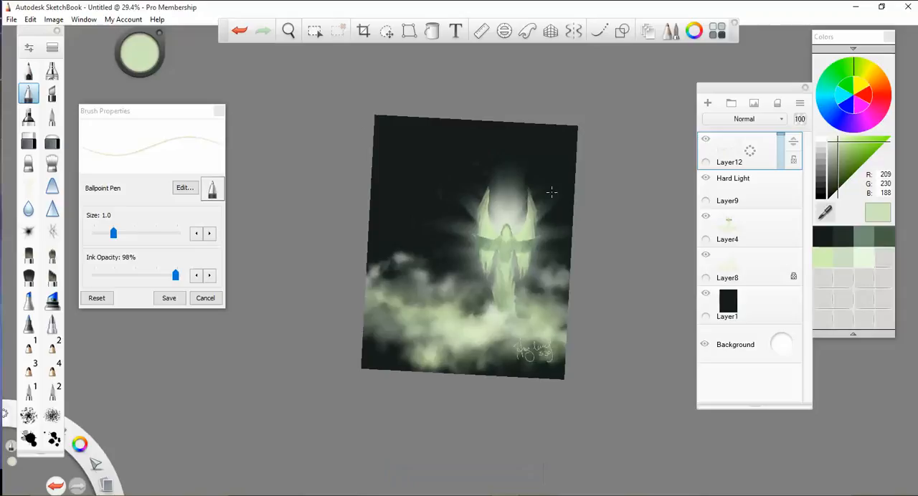
- Unlock Layer8's transparency and soften the upper-left clouds with the Smudge Round Bristle Brush at 10% opacity and 10% strength
scroll(551, 192, up, 1)
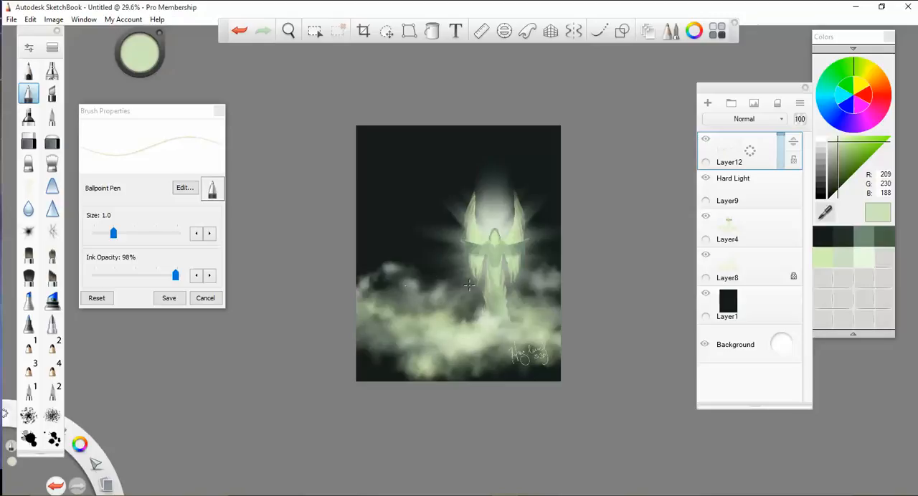
click(761, 264)
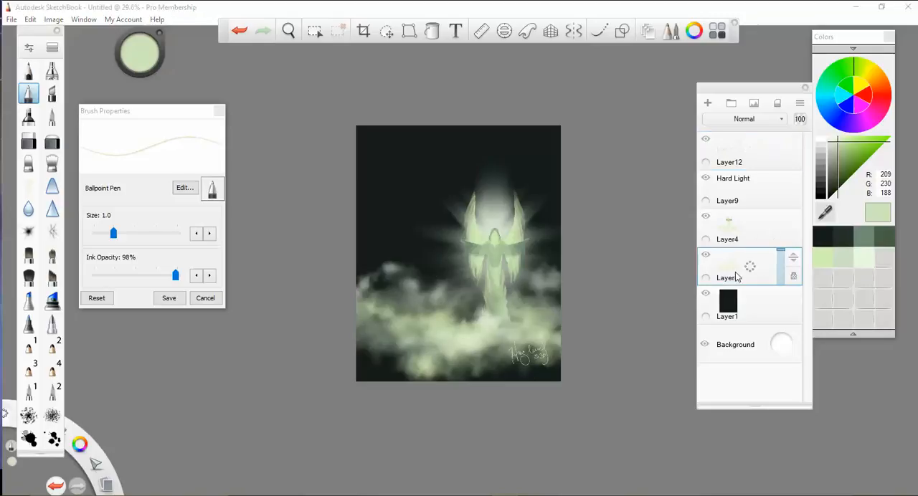
click(51, 163)
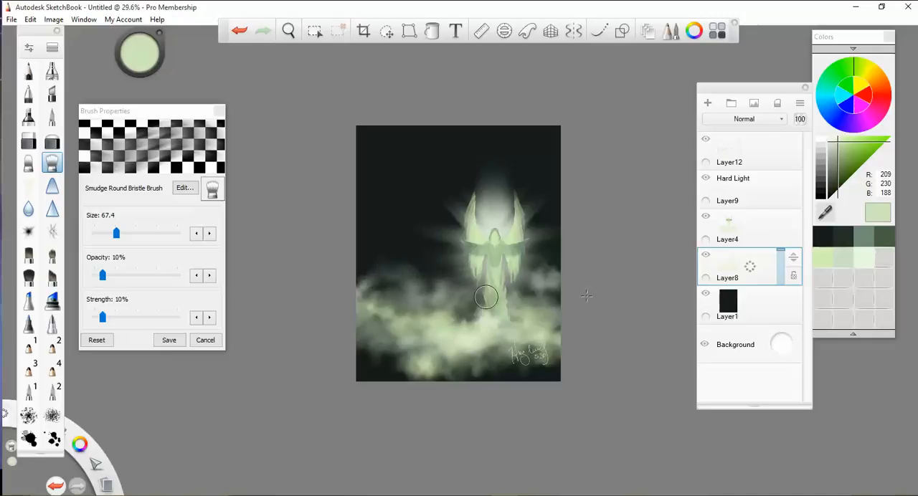
- Try airbrushing muted green (112, 140, 116) over the upper clouds on Layer8 at 62% flow, and undo the strokes
click(871, 244)
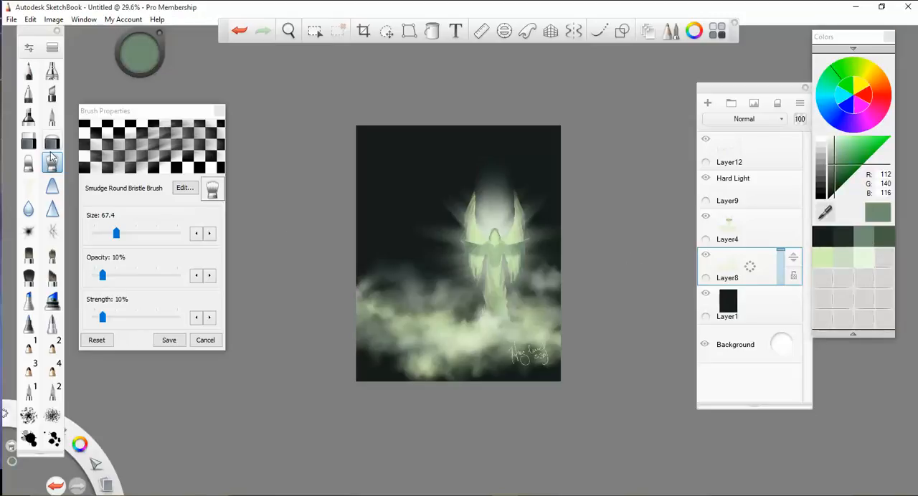
click(51, 69)
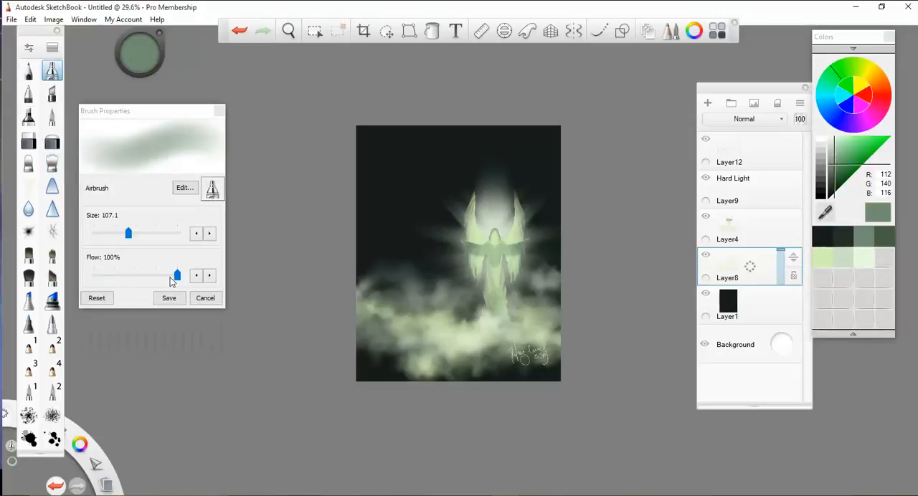
drag(172, 280, 134, 278)
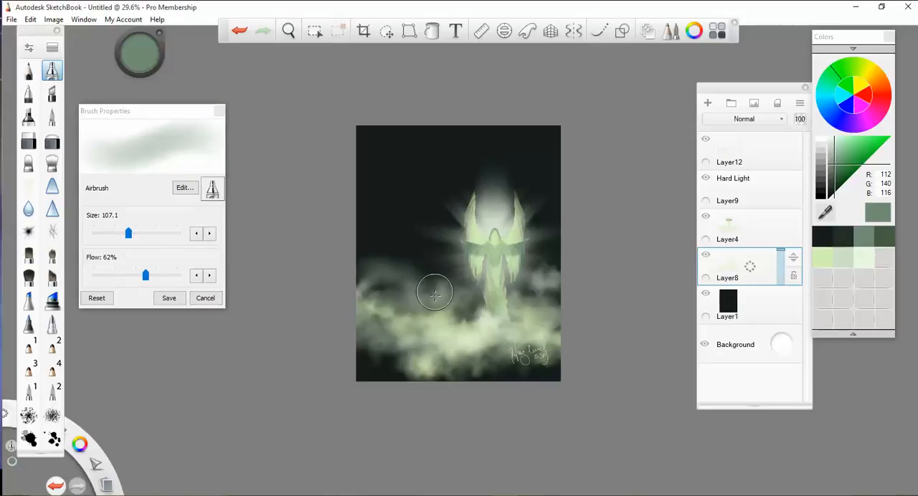
key(ctrl+z)
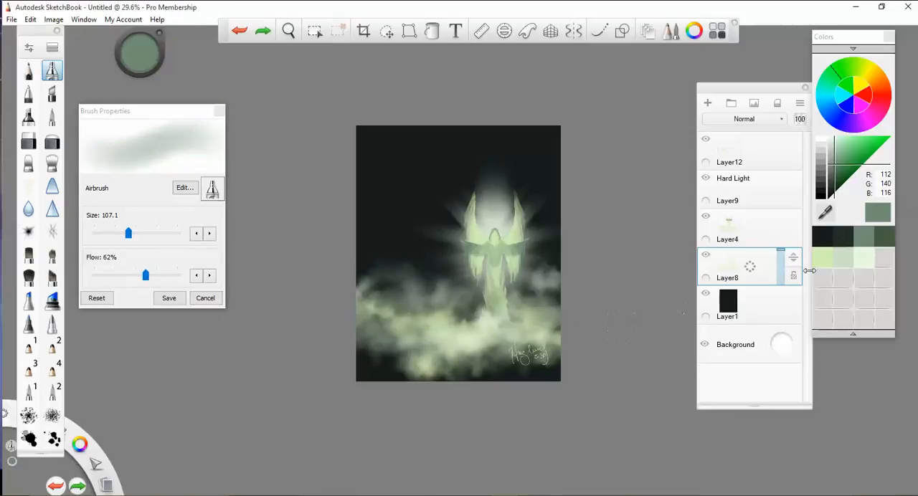
- Try locking Layer8's transparency and airbrushing dark green (36, 48, 41) over the upper clouds on both sides of the figure, and undo it
click(794, 279)
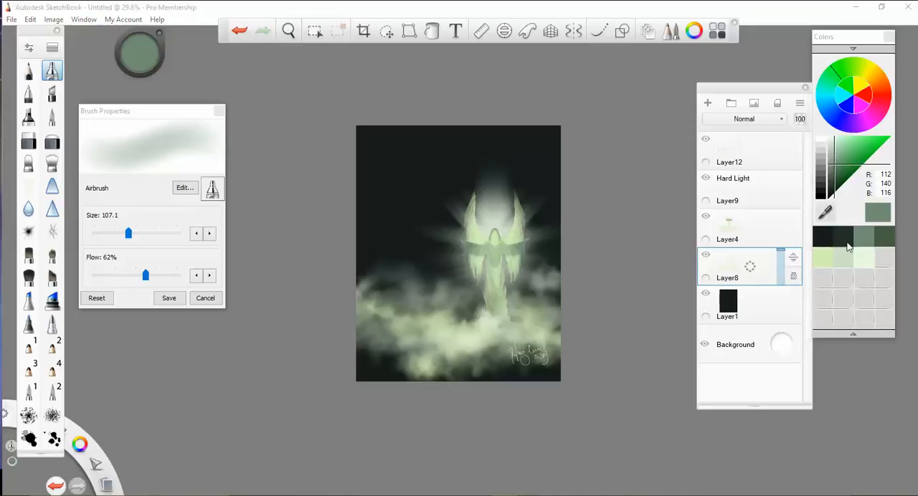
click(848, 244)
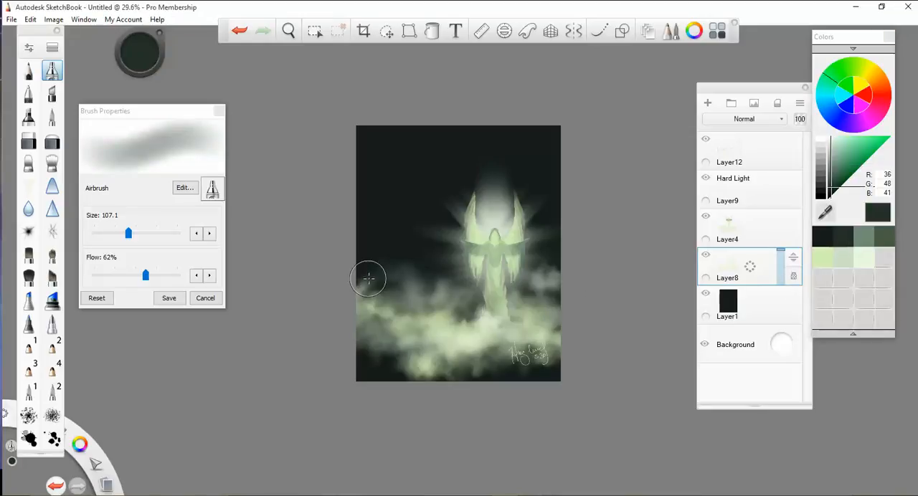
drag(432, 292, 450, 291)
mouse_move(547, 275)
mouse_down()
mouse_move(555, 278)
mouse_move(521, 294)
mouse_up()
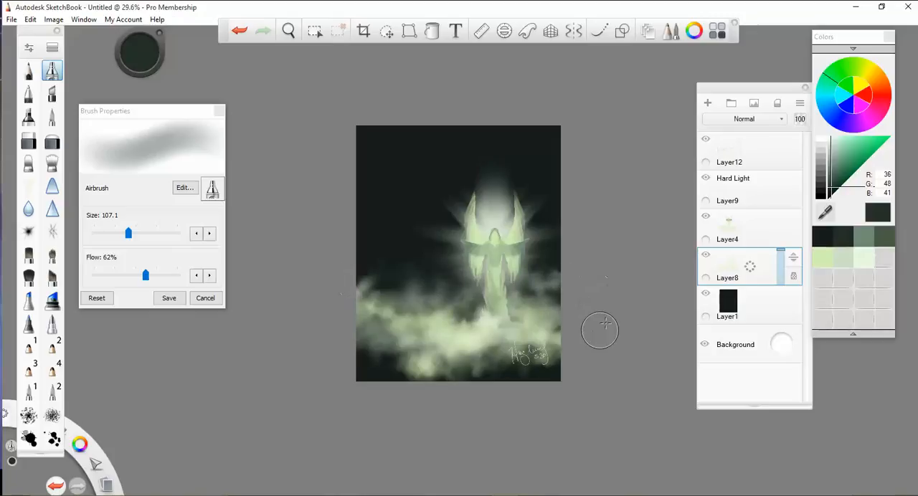
key(ctrl+z)
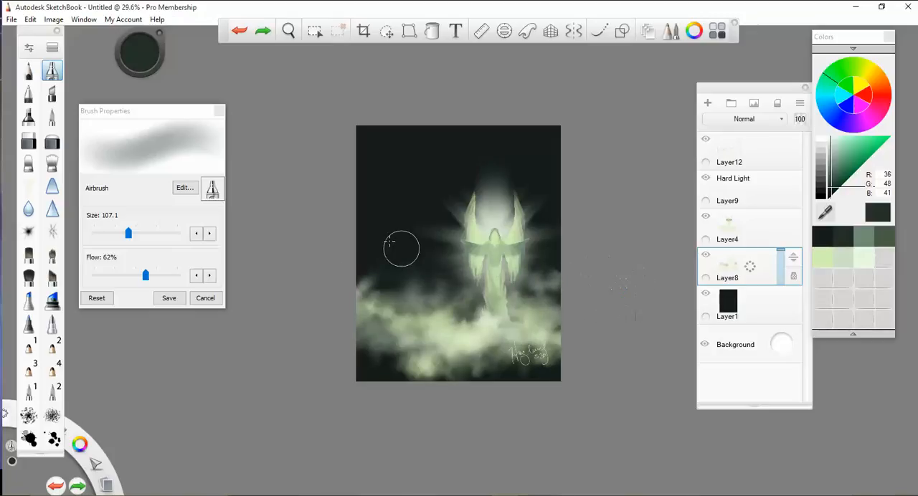
key(ctrl+z)
key(ctrl+z)
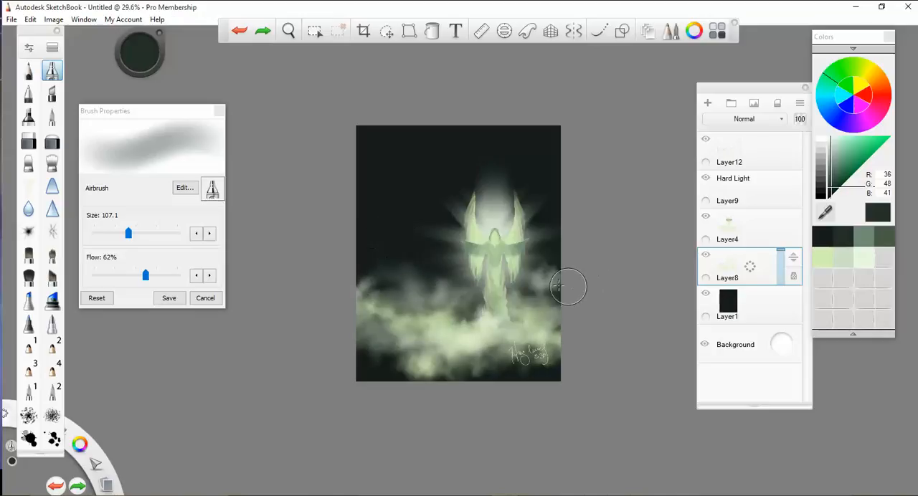
drag(570, 287, 542, 288)
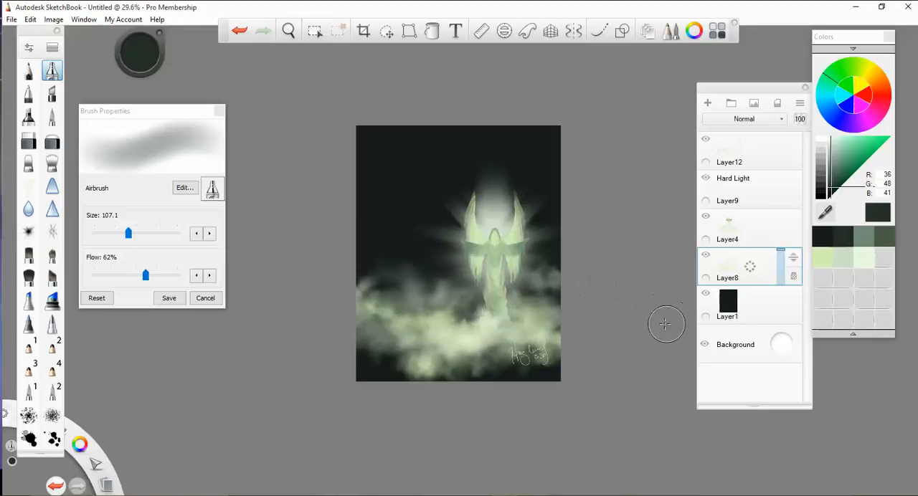
key(ctrl+z)
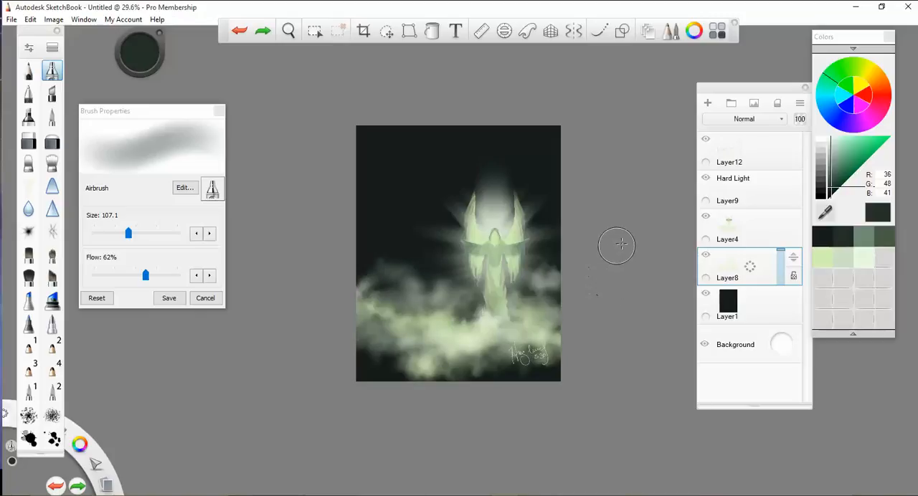
- Compare the upper-left clouds before and after smudging by stepping through the undo history, and end on the softened version
key(ctrl+z)
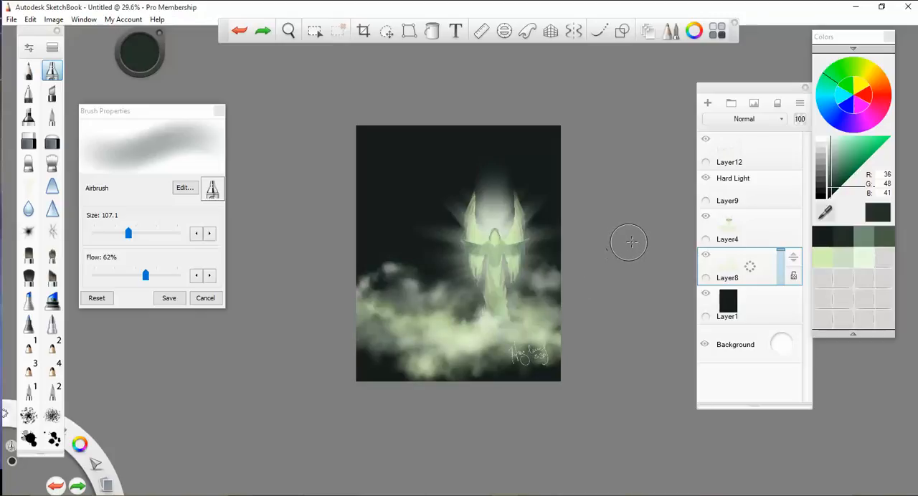
key(ctrl+z)
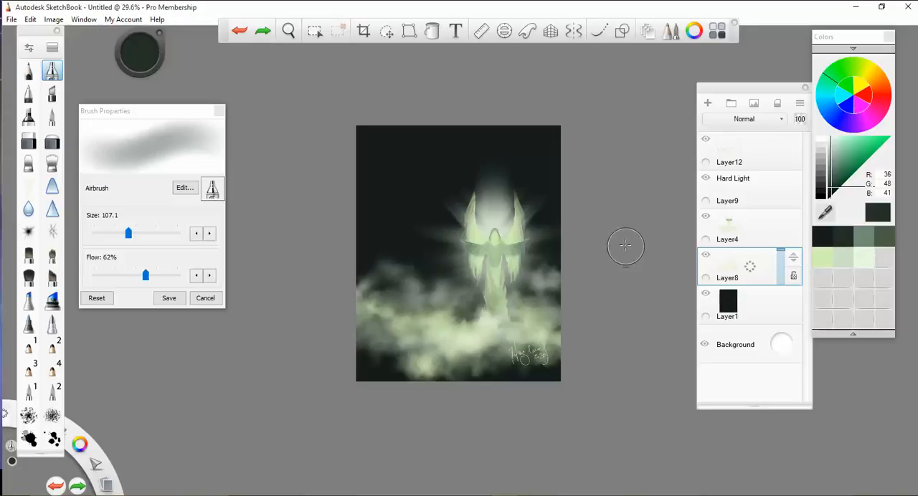
key(ctrl+y)
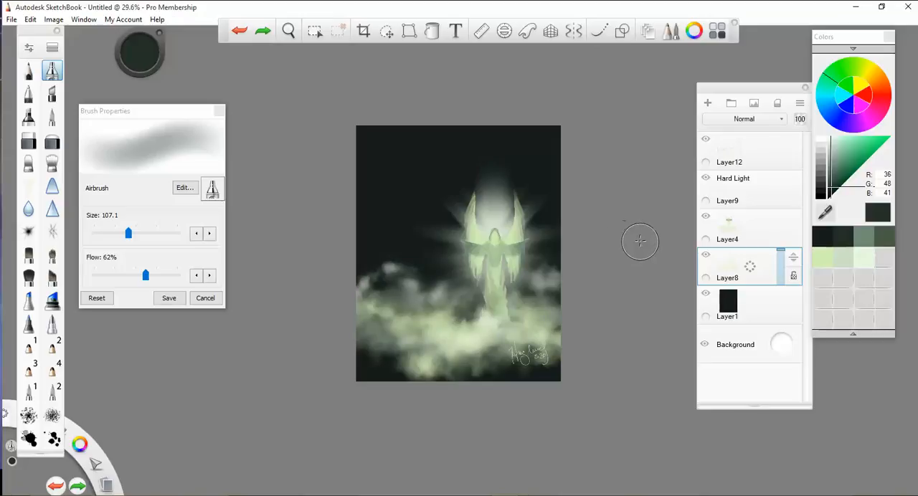
key(ctrl+z)
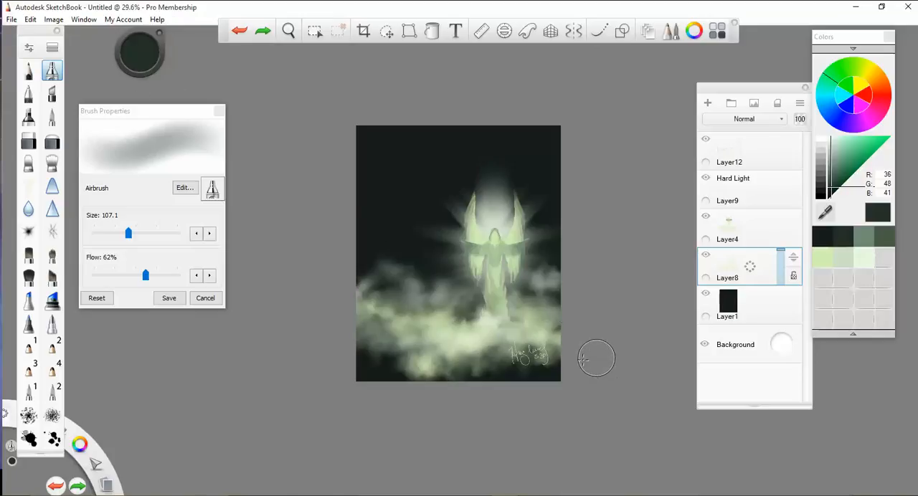
- Shrink the signature on Layer12 to about 71% nearer the canvas's lower-right corner, and lower the layer's opacity to 56
click(386, 31)
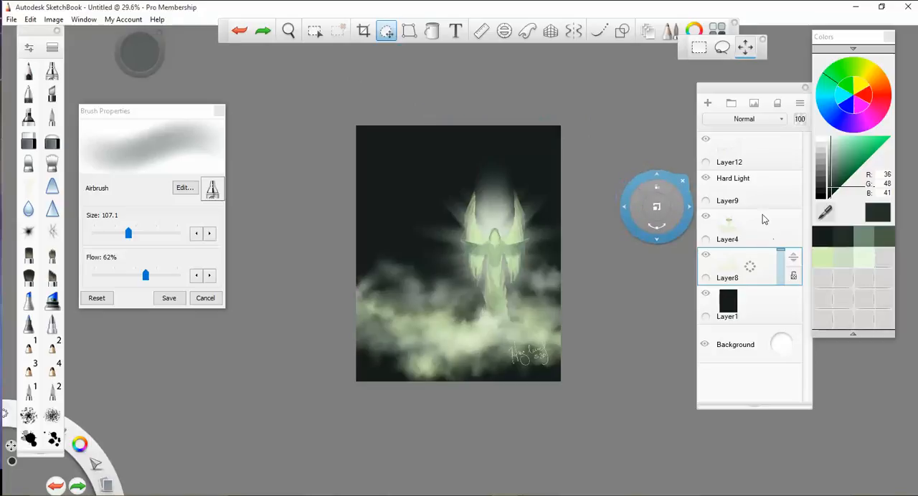
click(762, 152)
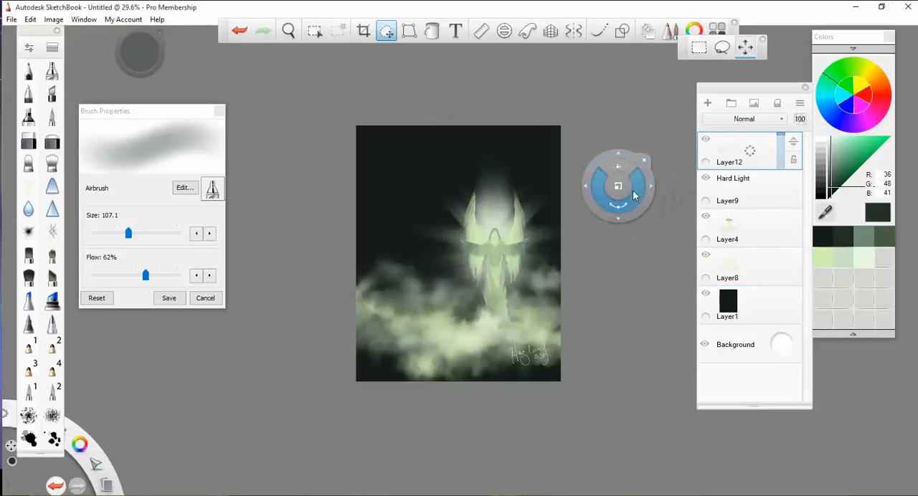
drag(632, 190, 588, 189)
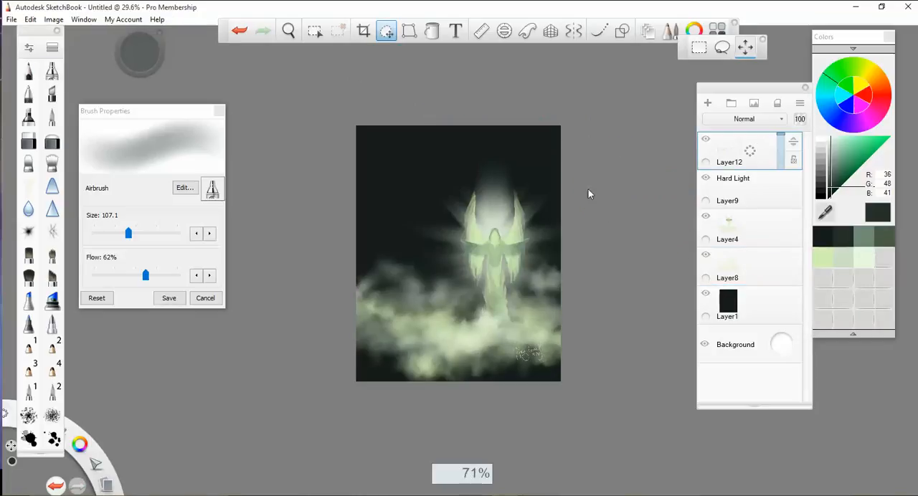
drag(633, 203, 643, 204)
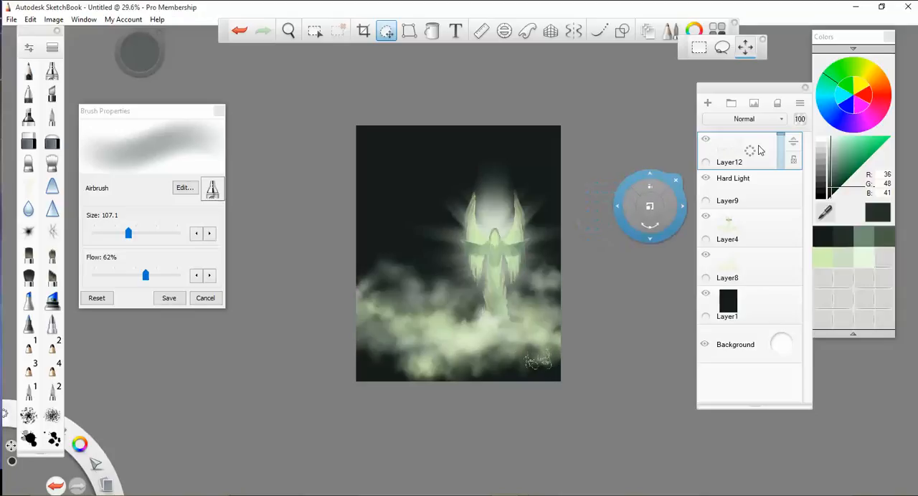
drag(784, 140, 779, 150)
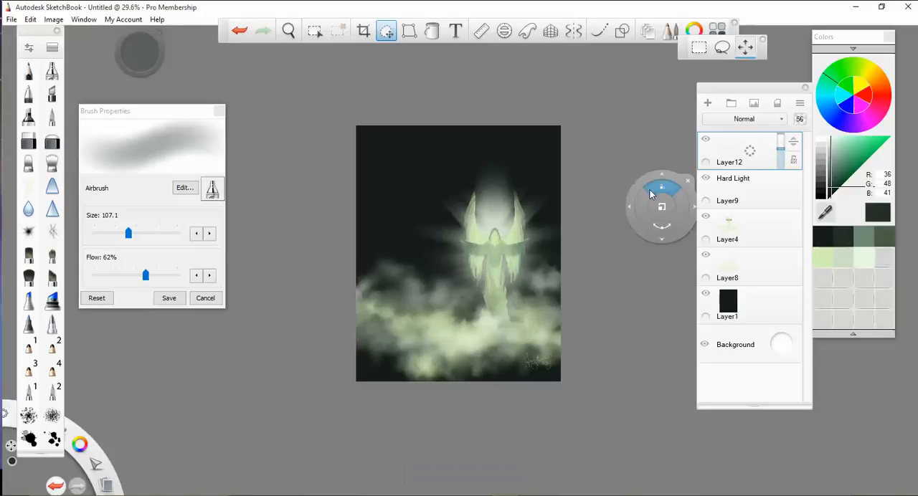
click(676, 180)
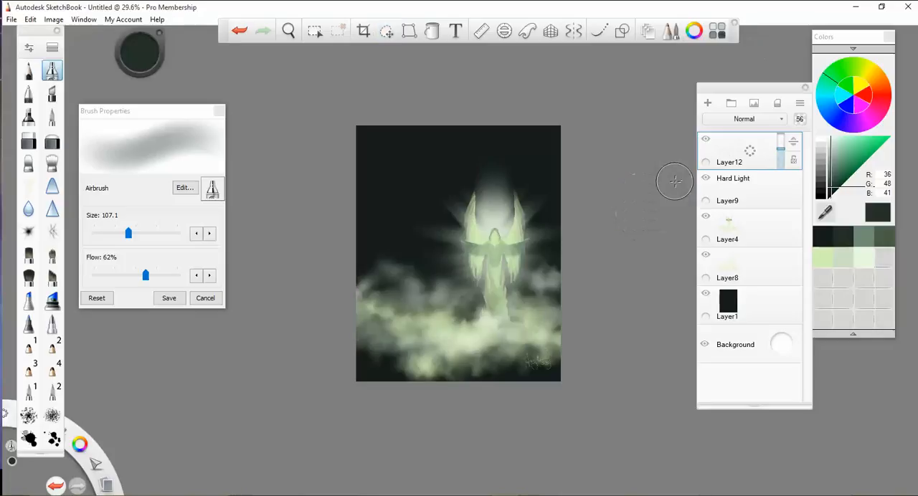